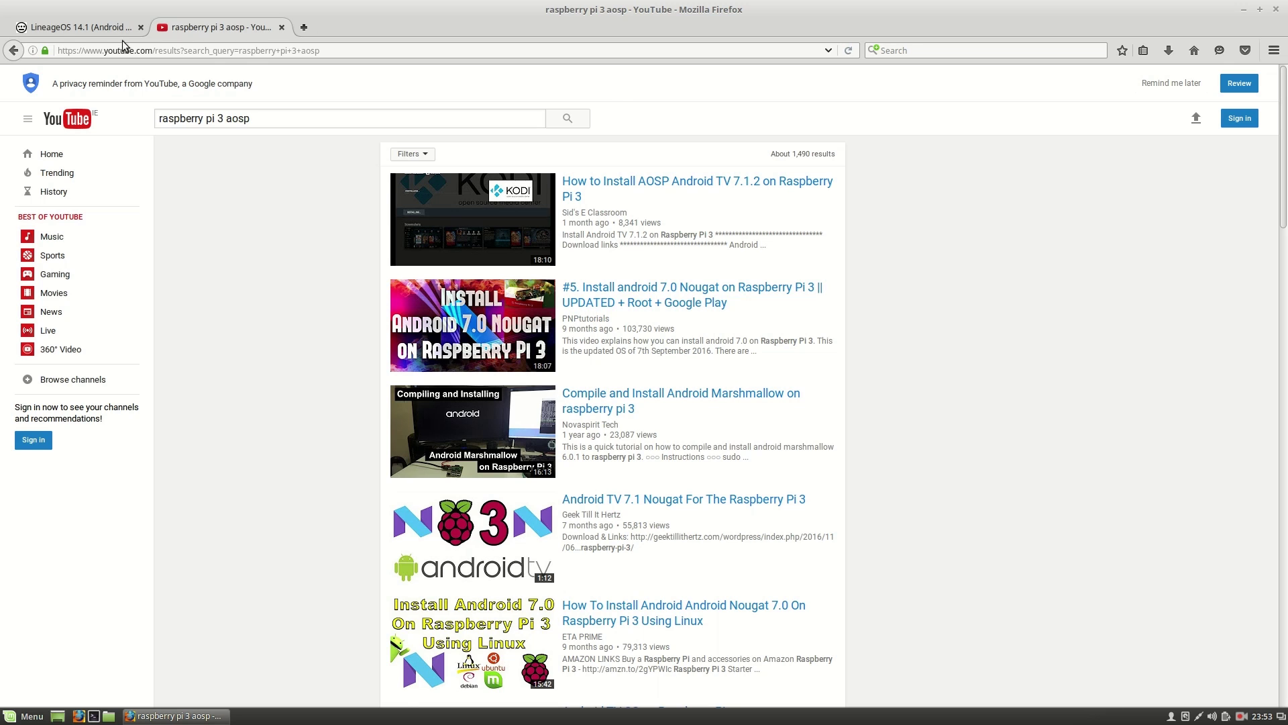
- Look through the KonstaKANG LineageOS 14.1 for Raspberry Pi 3 page, then minimize Firefox
click(61, 27)
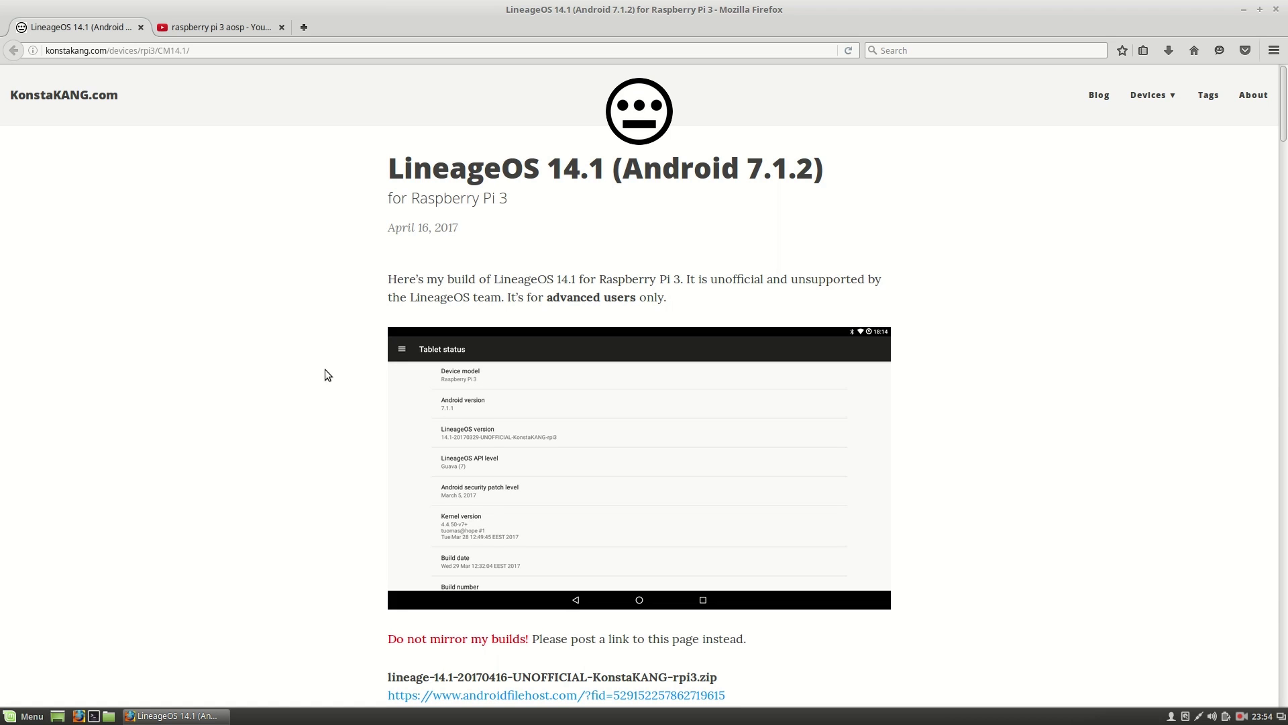
key(End)
key(Home)
scroll(270, 372, down, 5)
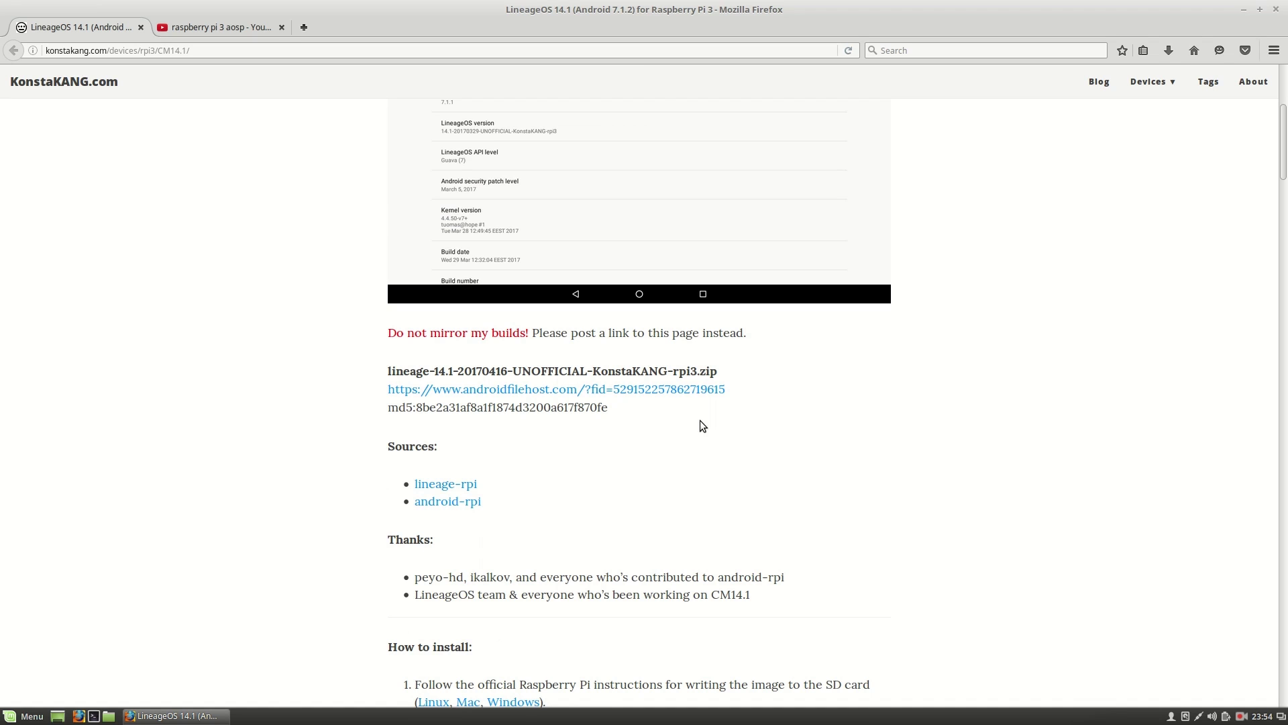
scroll(795, 510, up, 5)
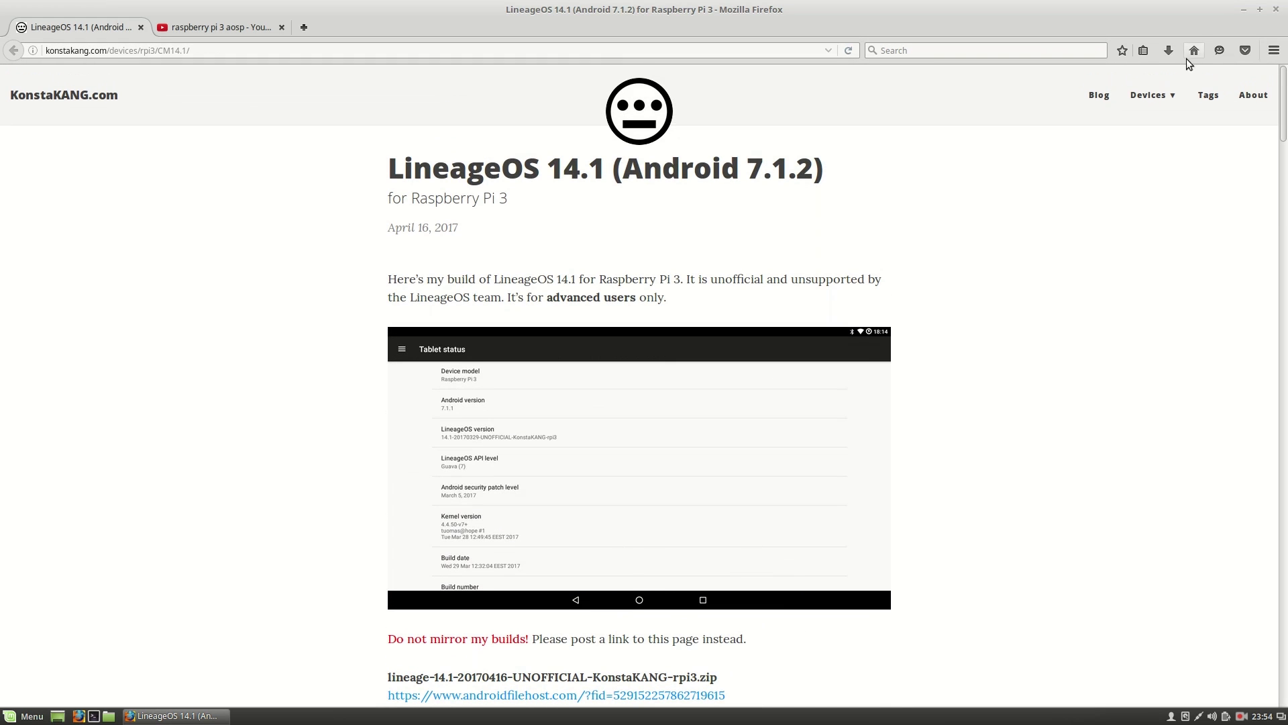
click(1243, 9)
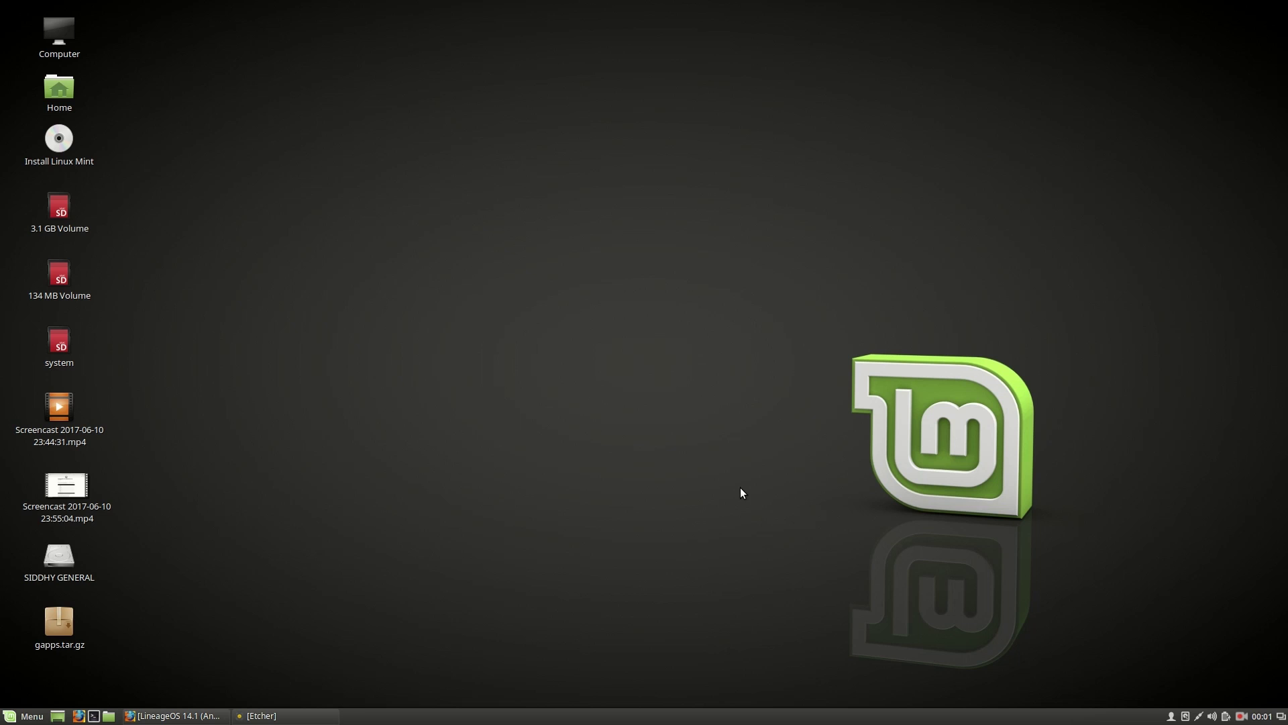
- Restore Etcher and pick lineage-14.1-20170416-UNOFFICIAL-KonstaKANG-rpi3.img from the Android folder as the image
click(304, 715)
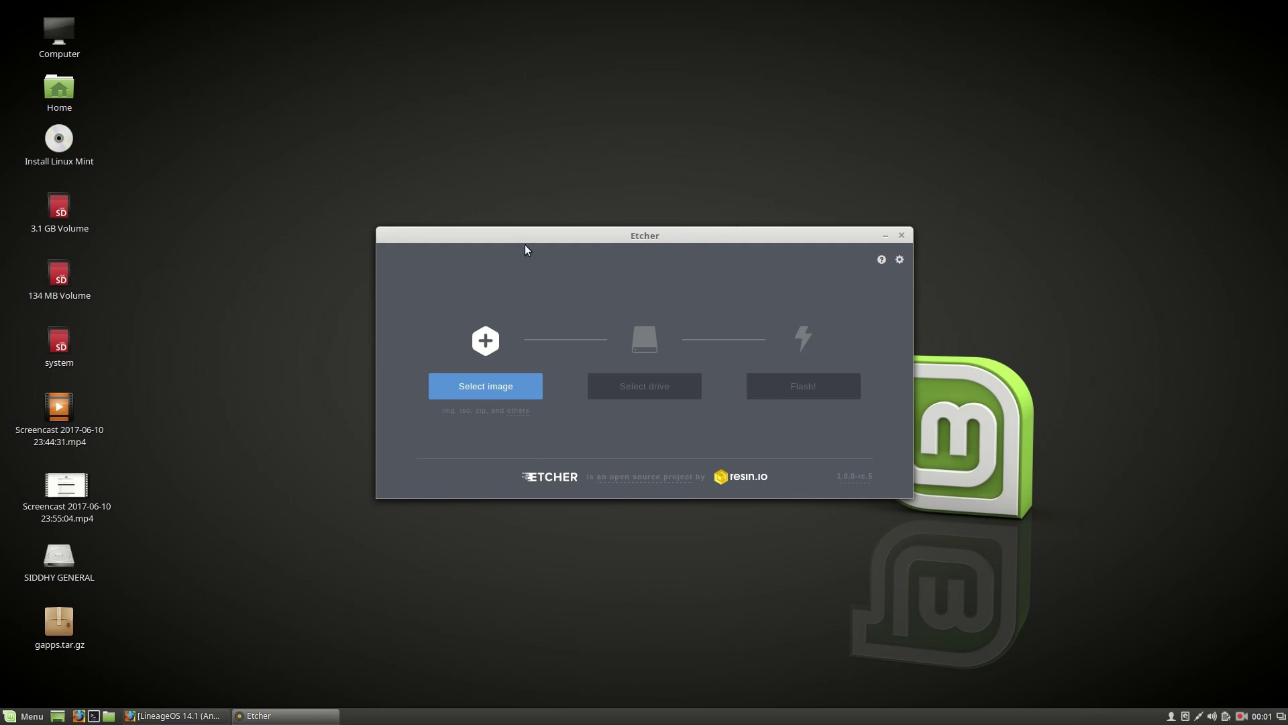
click(450, 390)
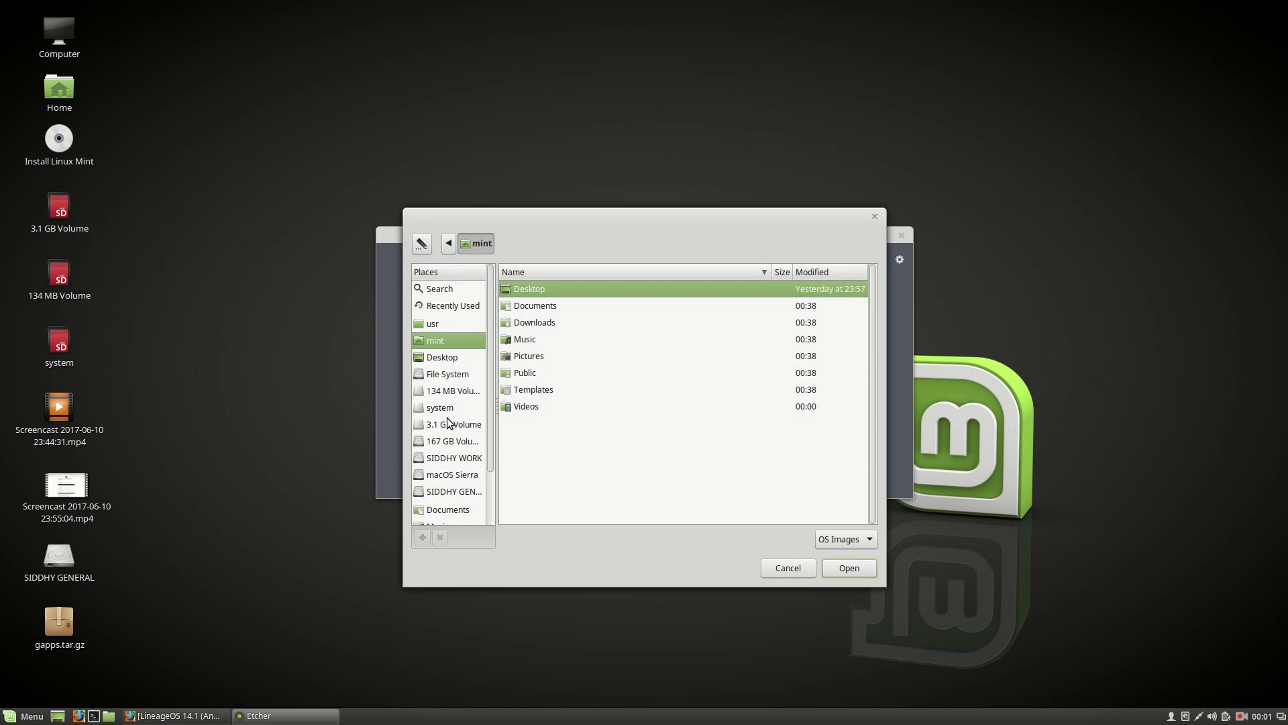
scroll(451, 423, down, 2)
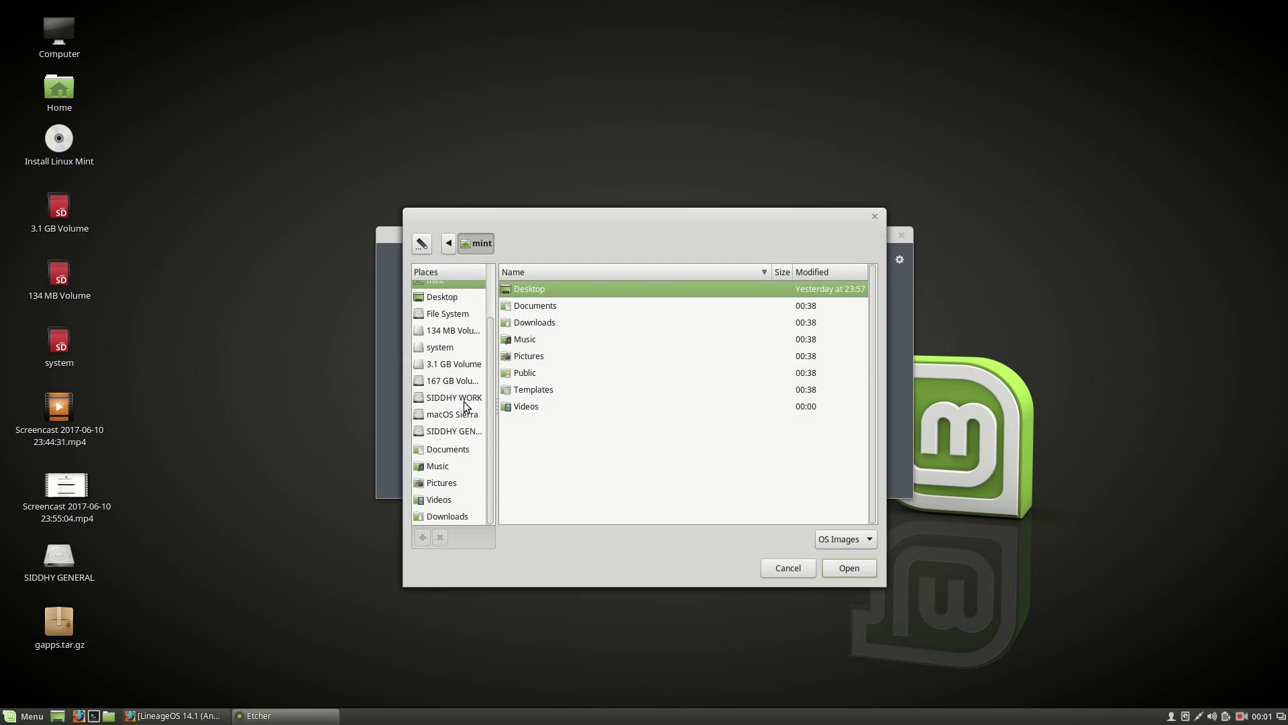
click(453, 431)
double_click(641, 449)
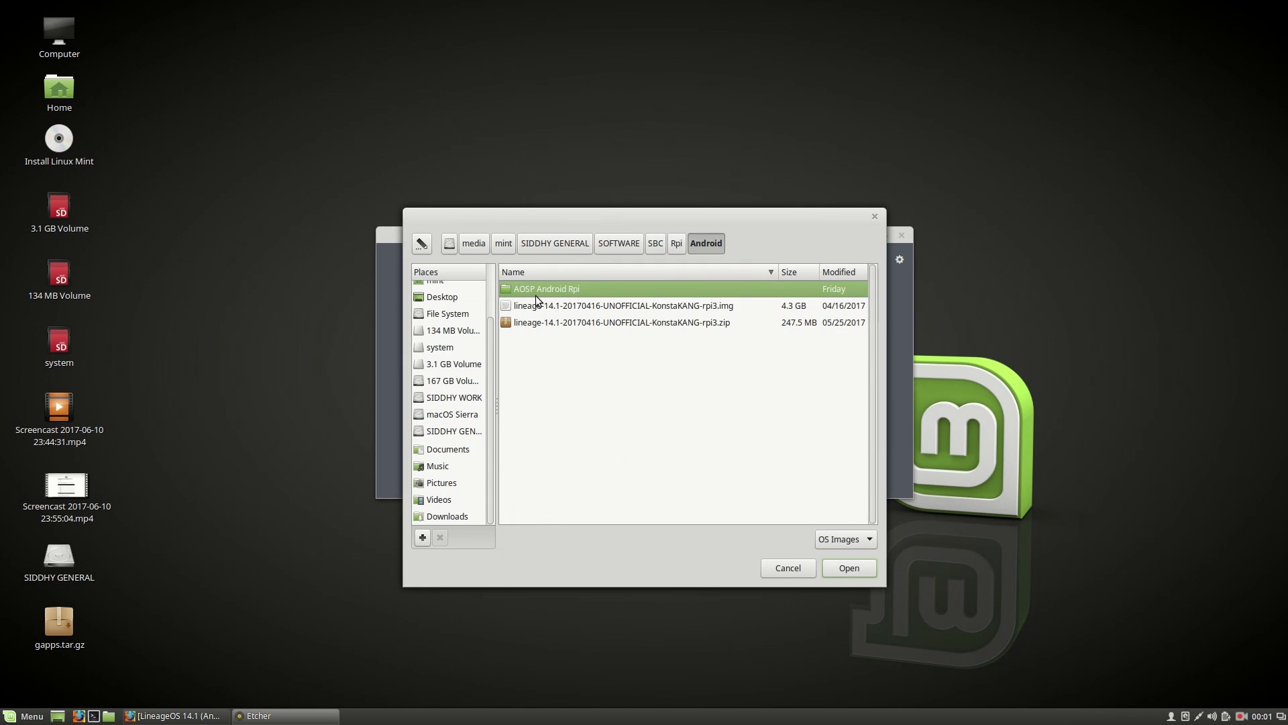
key(Down)
click(844, 567)
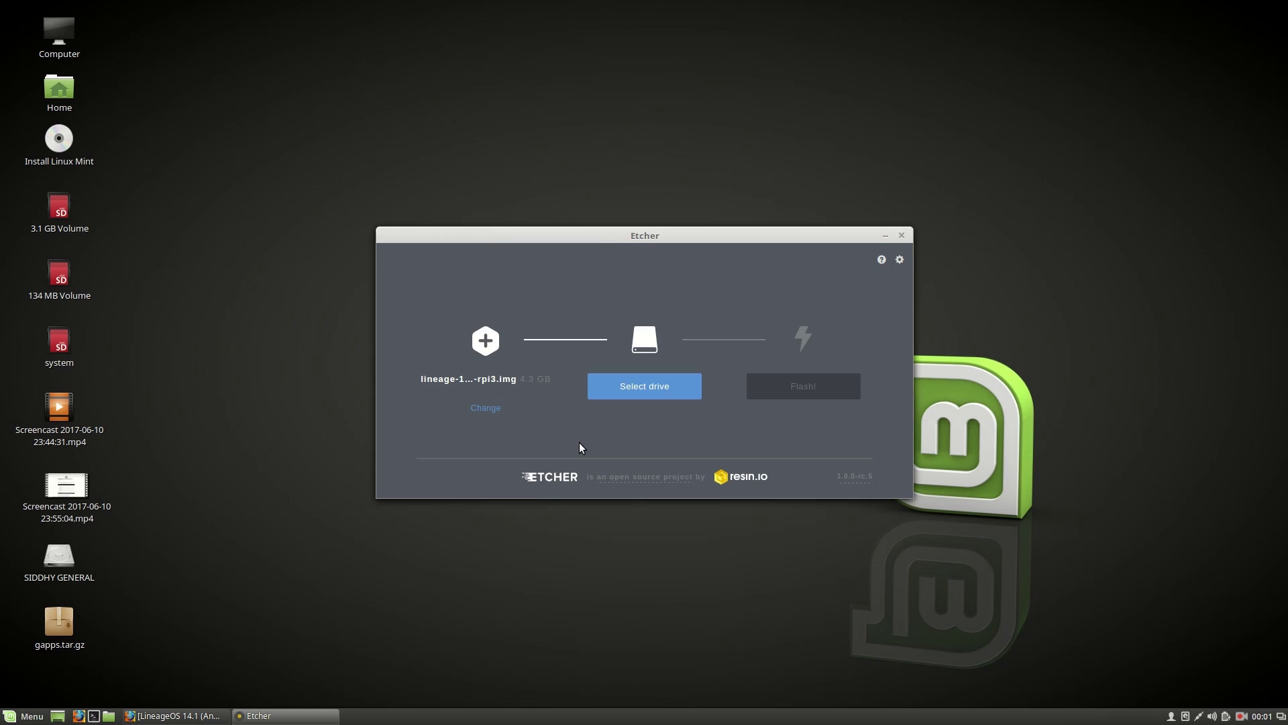
- Target the SP16G 15.9 GB card and flash the image
click(642, 398)
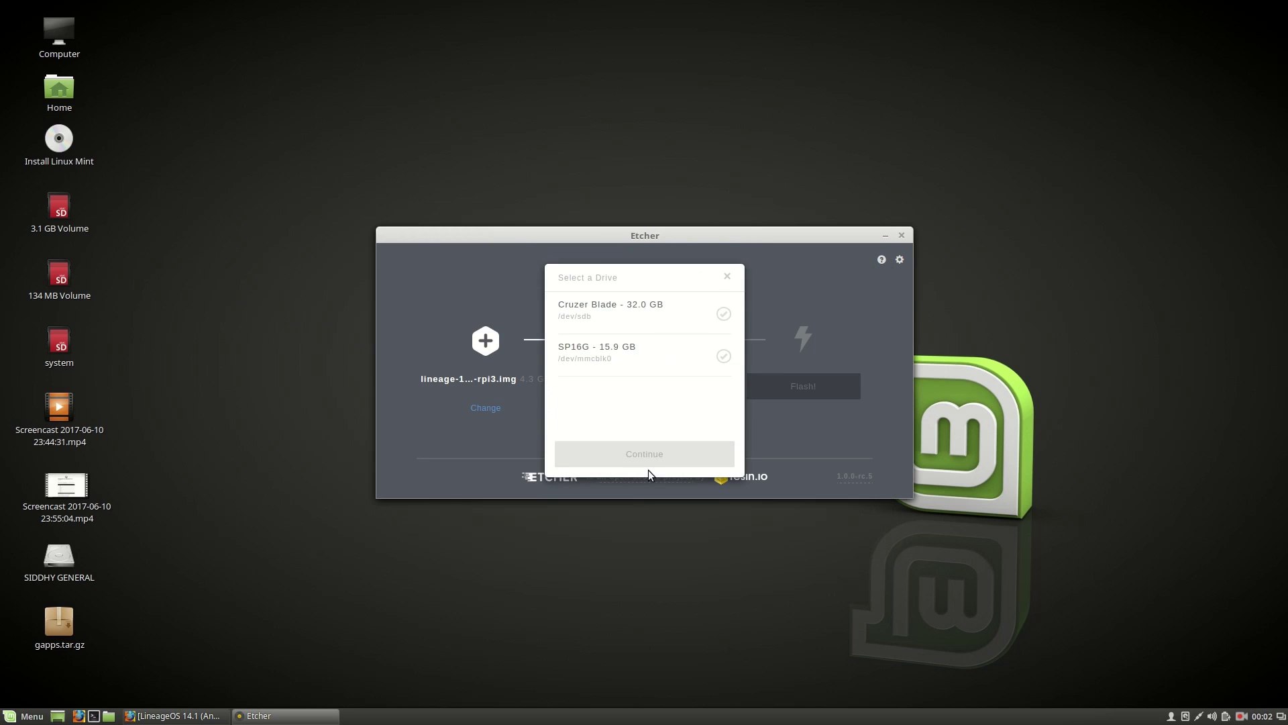
click(625, 358)
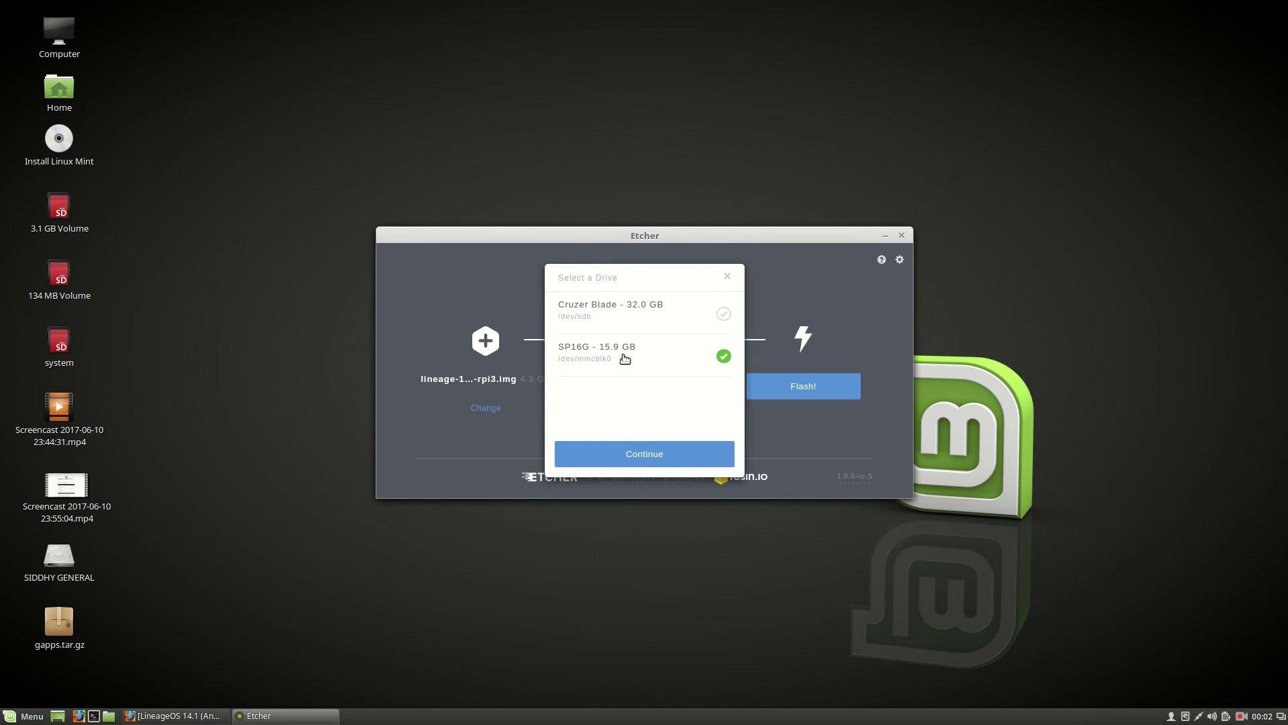
click(657, 459)
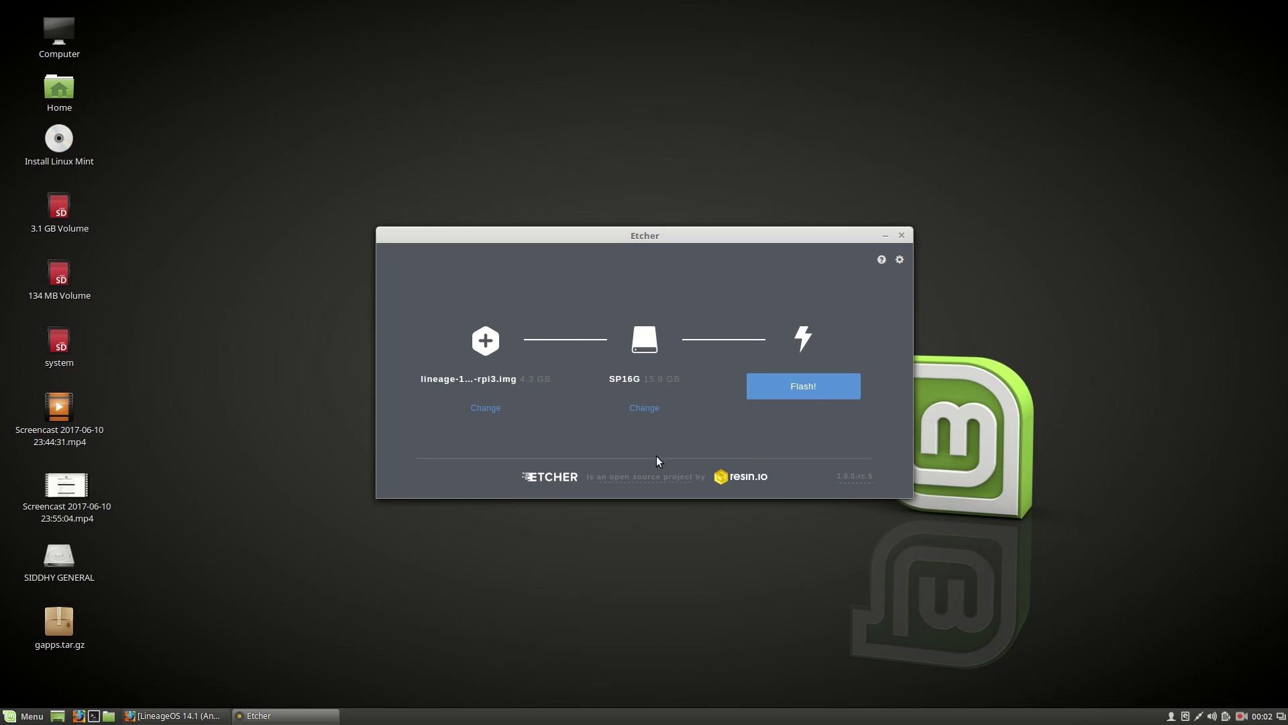
click(800, 397)
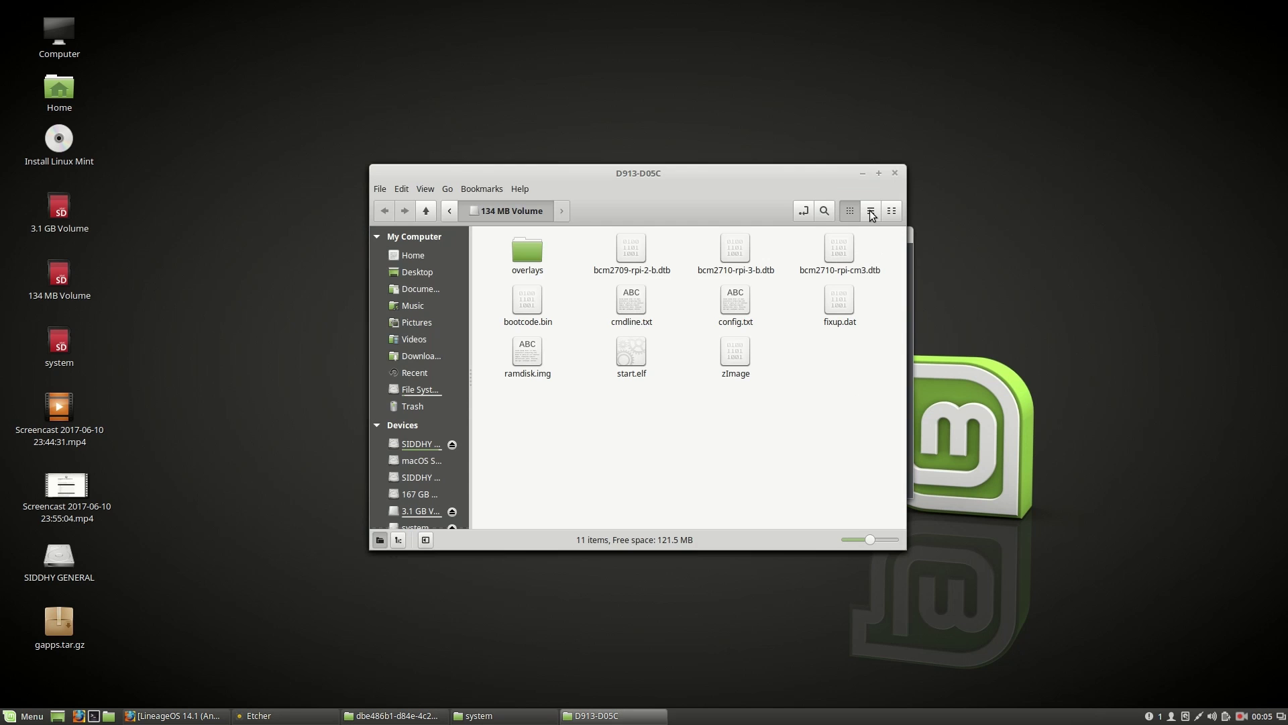
- Close the boot, system and 3.1 GB volume windows and Etcher, then search the menu for gparted
click(895, 174)
click(895, 173)
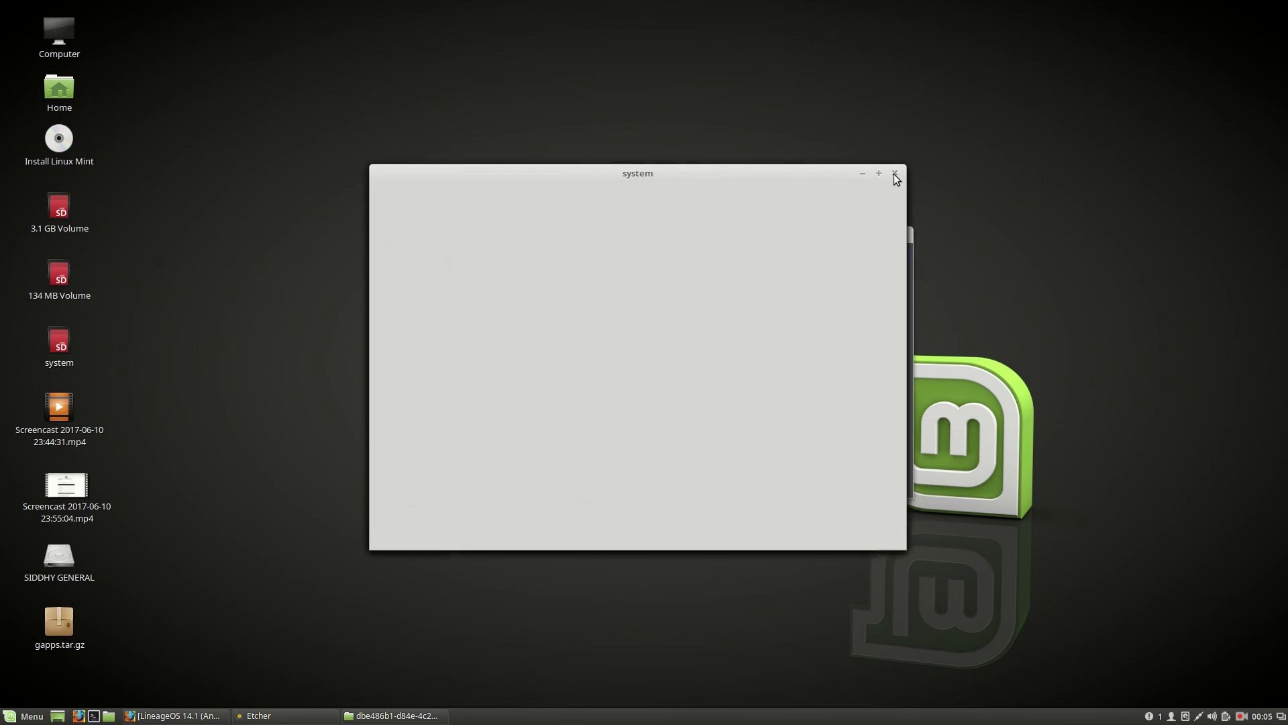
click(895, 173)
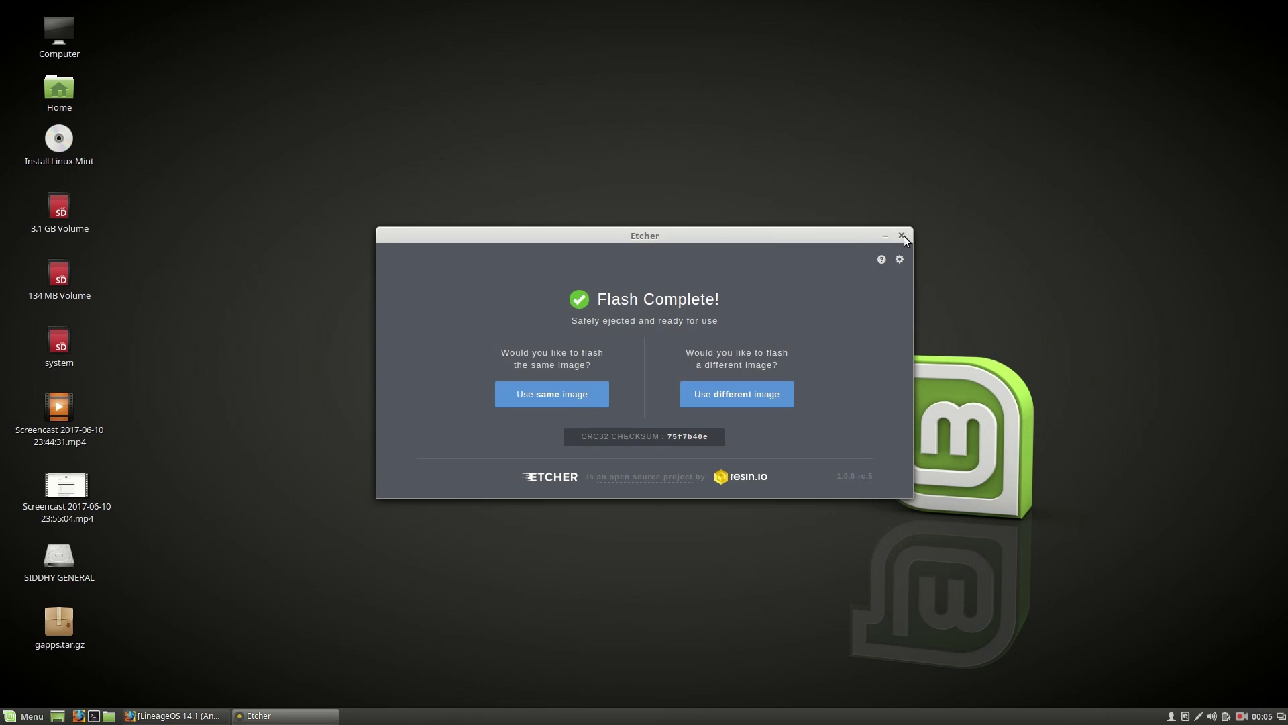
click(902, 236)
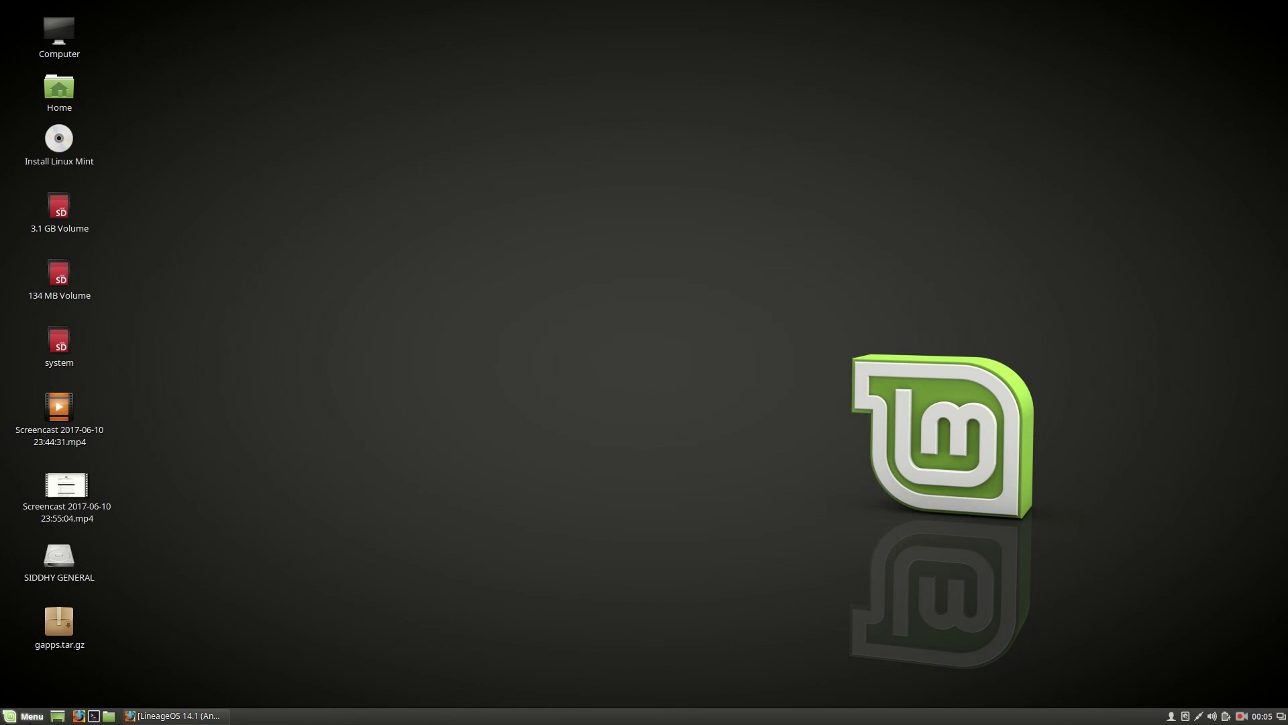
click(26, 716)
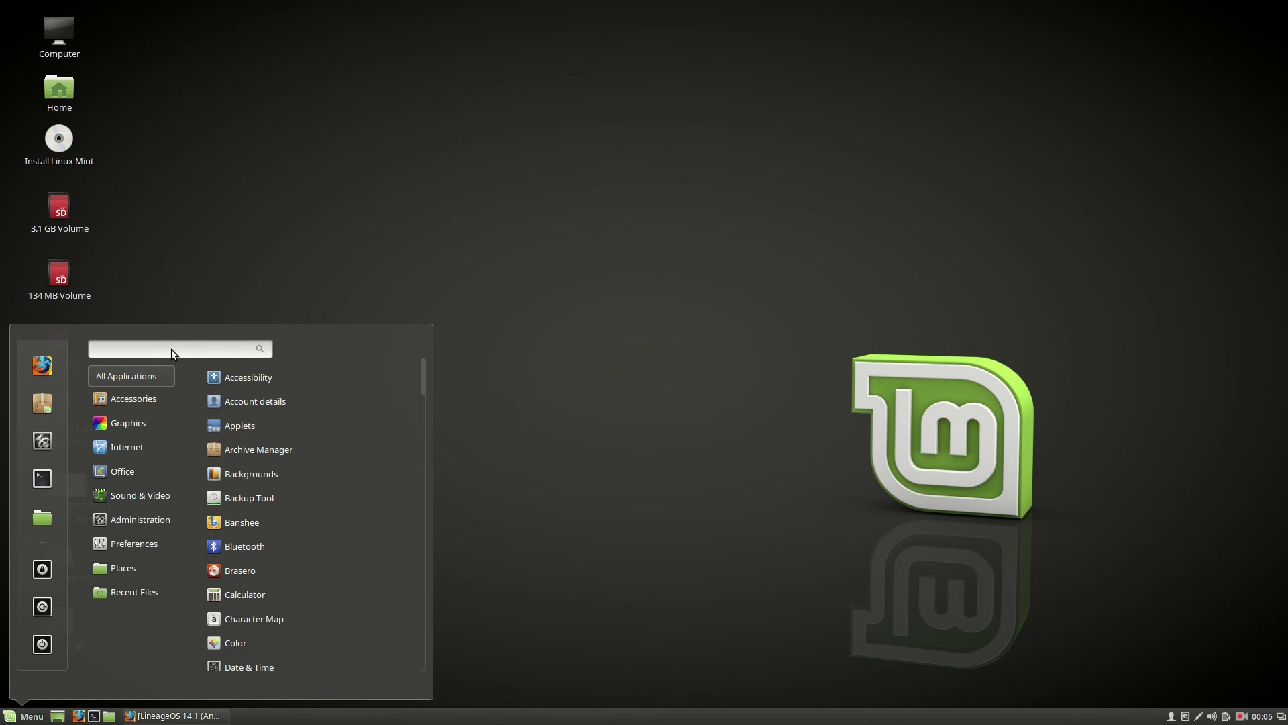
text(gparted)
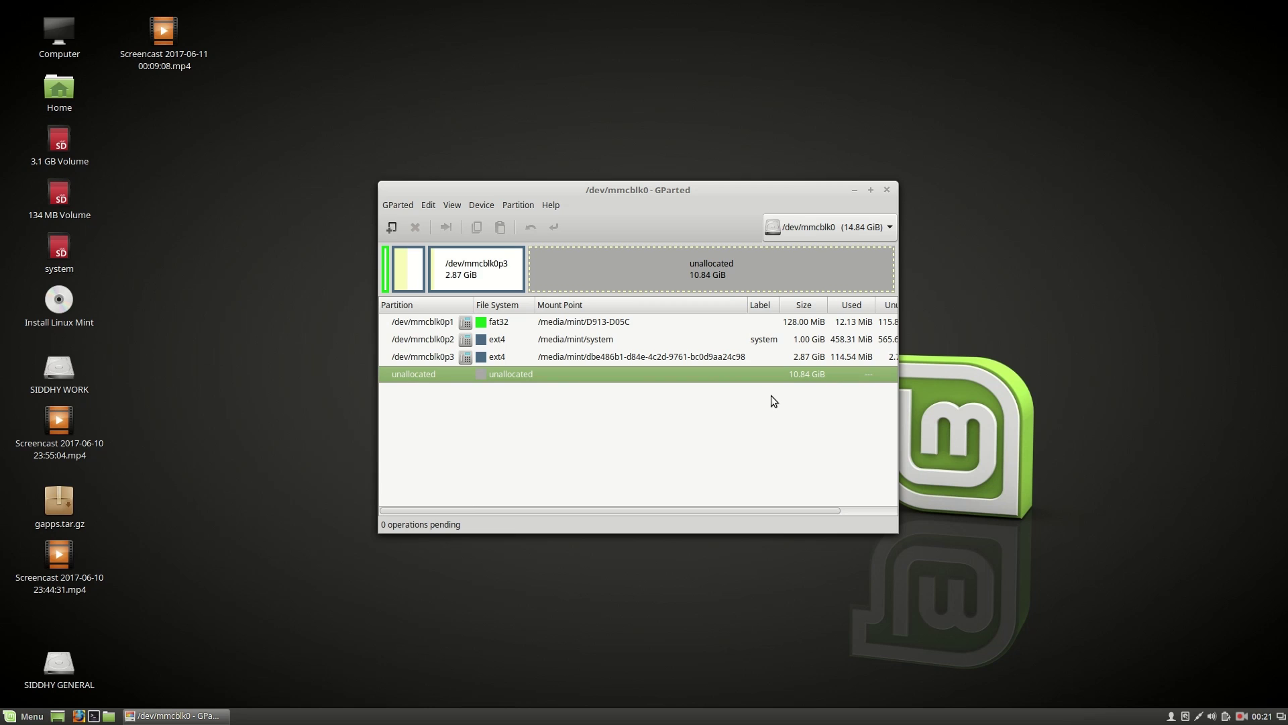
- Keep /dev/mmcblk0 selected, unmount /dev/mmcblk0p3, and bring up its actions again
click(831, 228)
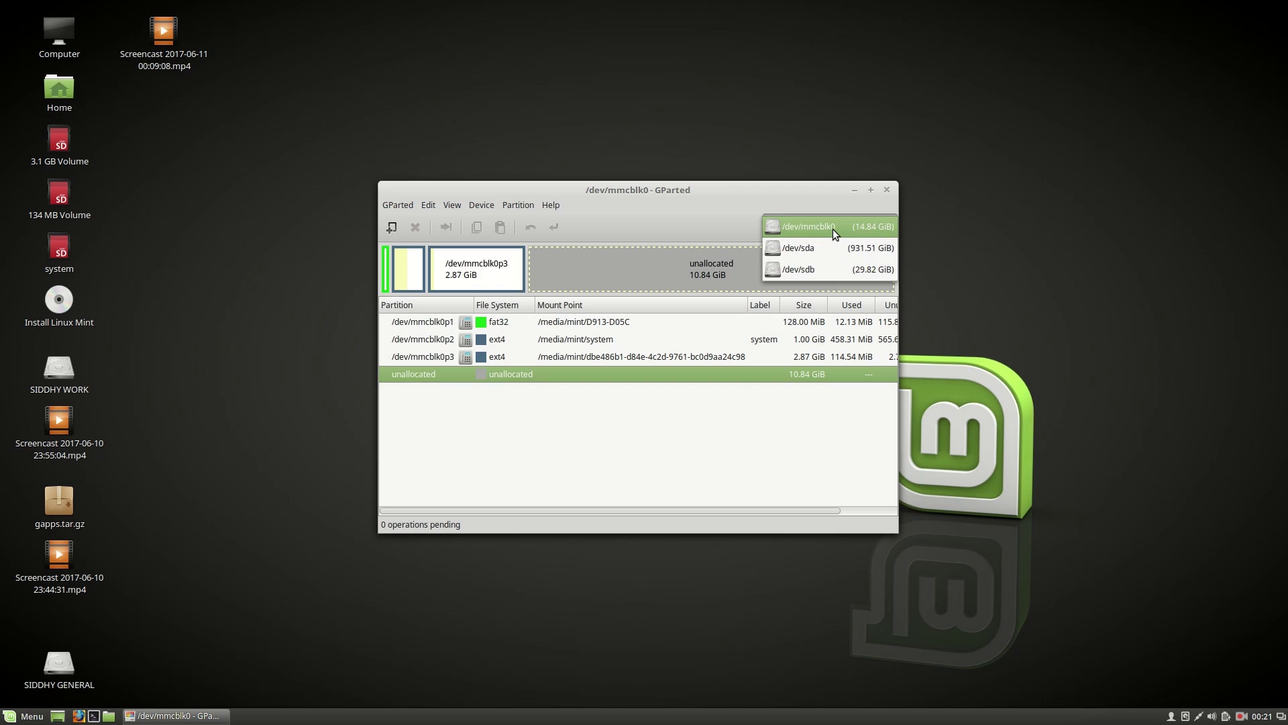
click(832, 231)
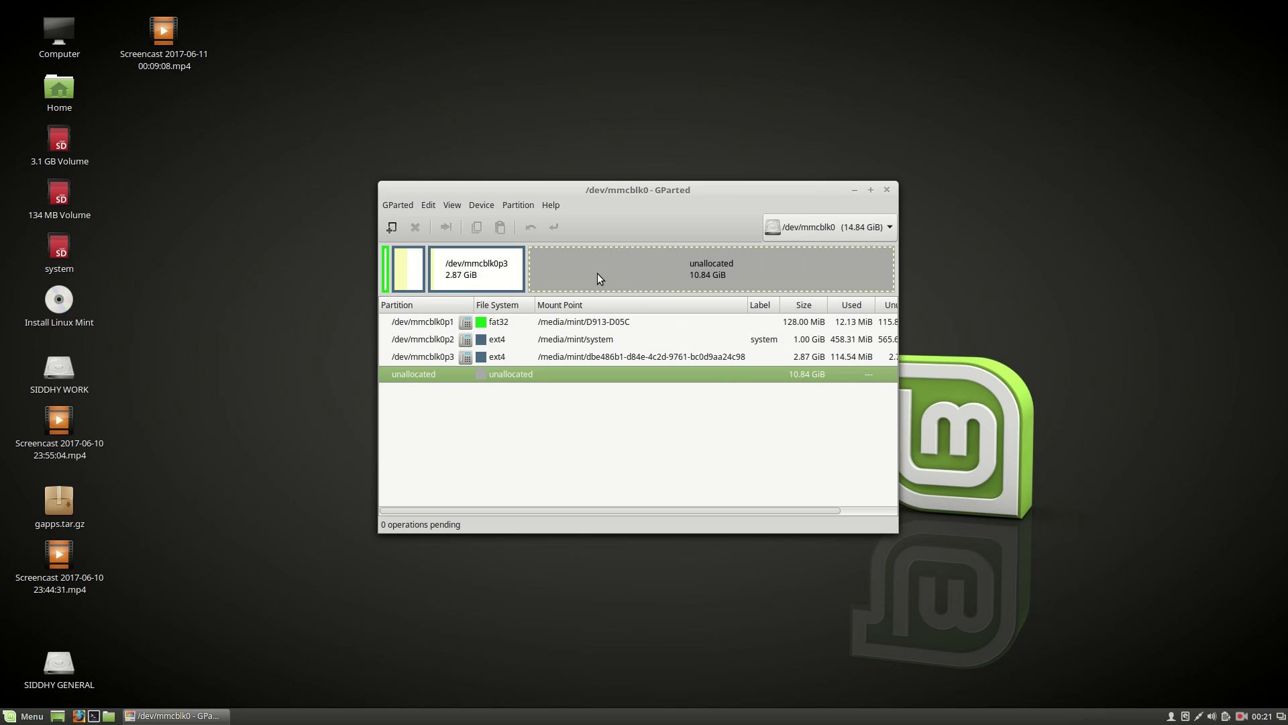
click(598, 359)
right_click(598, 360)
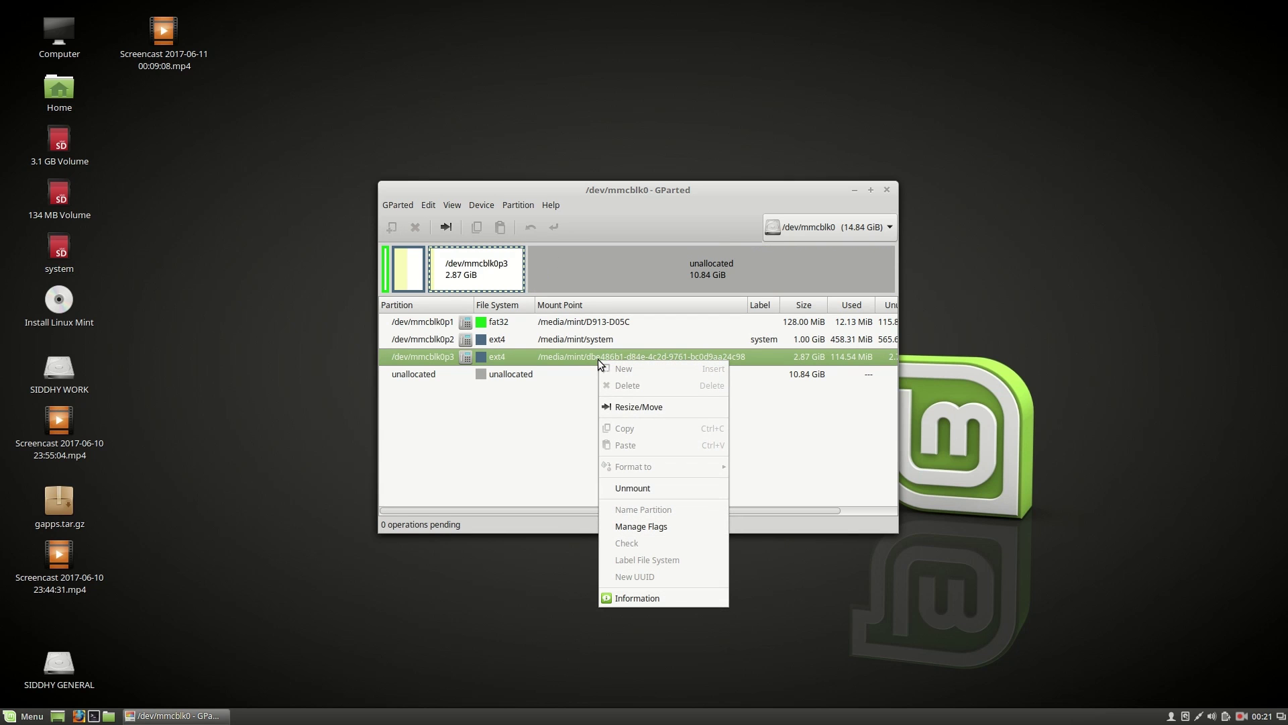
click(622, 487)
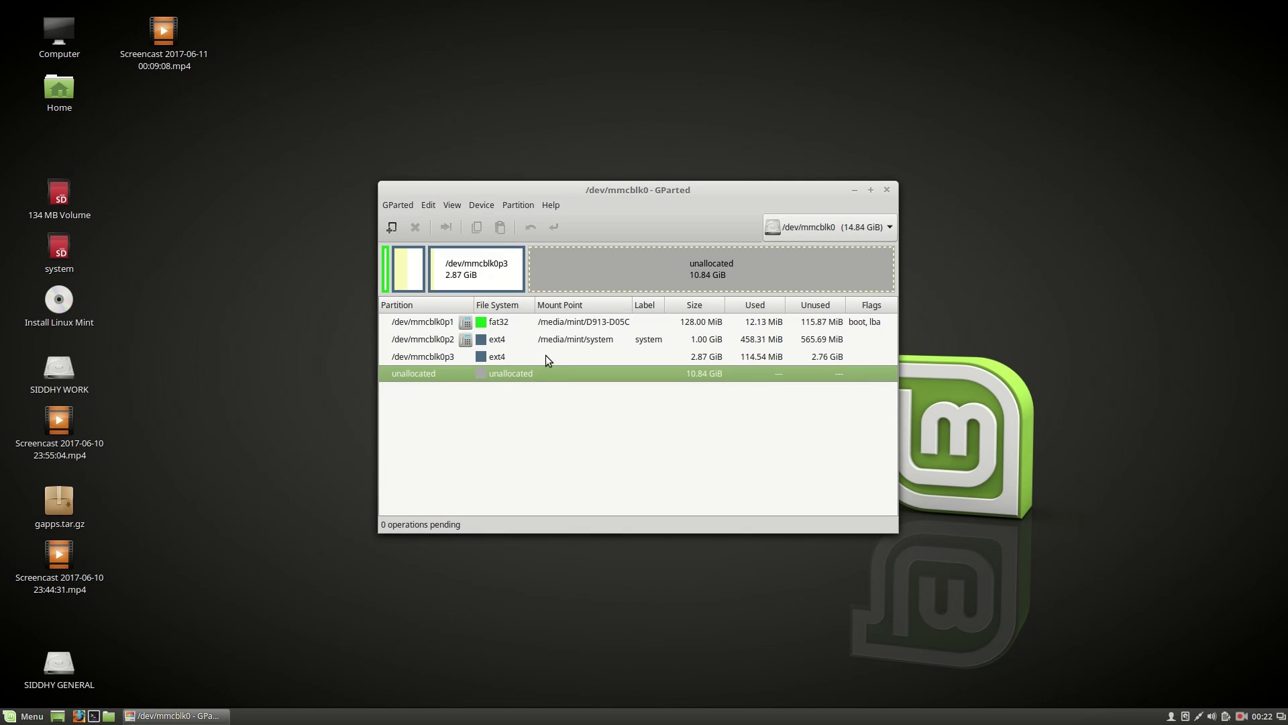
click(545, 356)
right_click(546, 356)
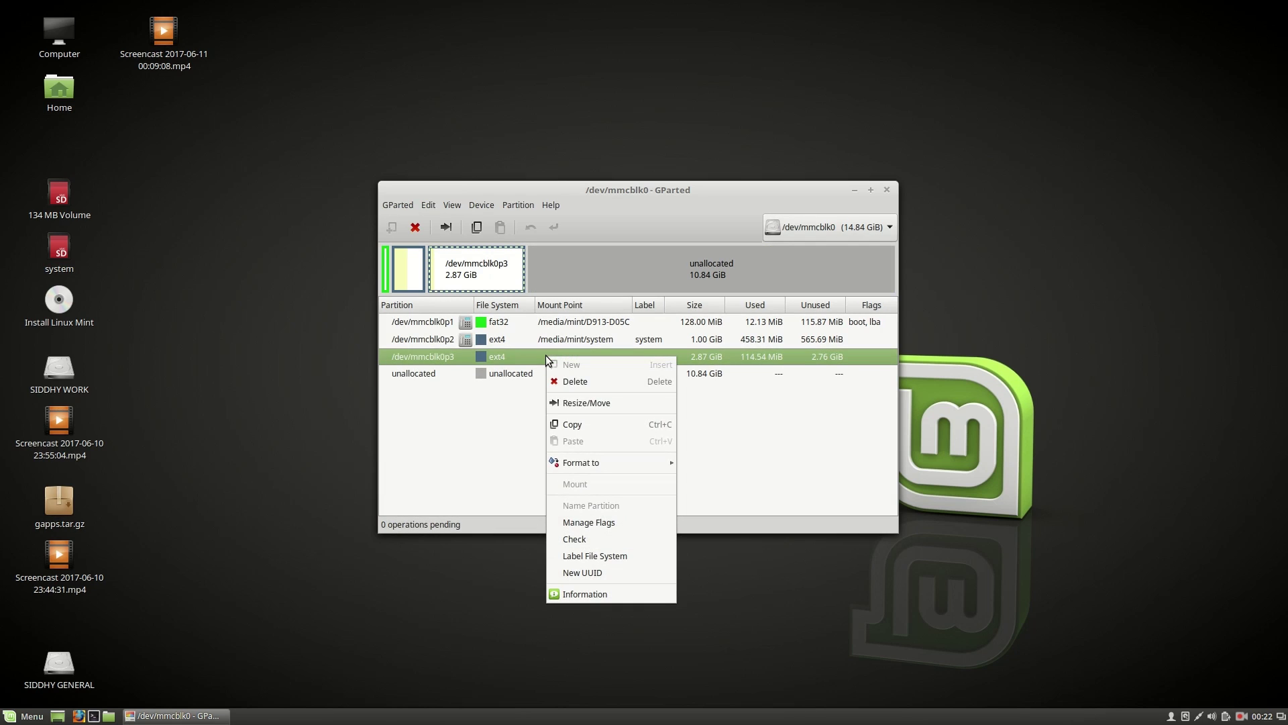
- Move /dev/mmcblk0p3 right, leaving 4.27 GiB free before and 6.37 GiB after, and apply it
click(568, 402)
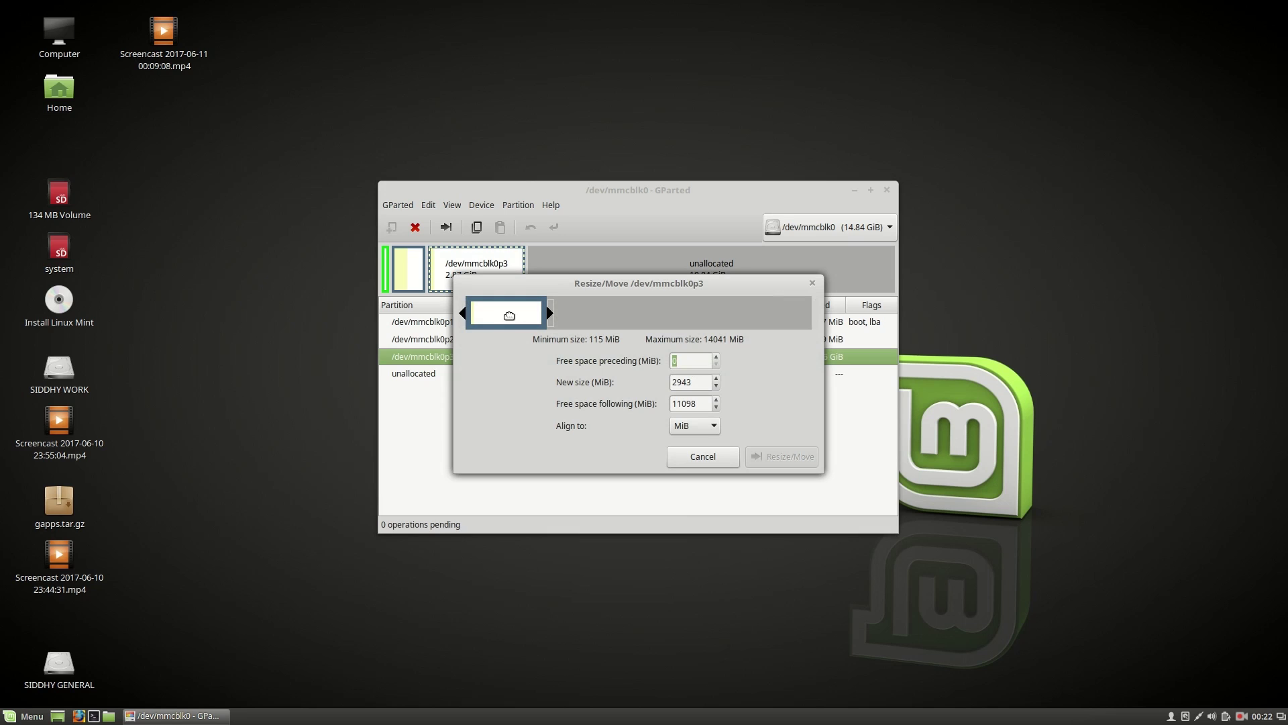
drag(509, 315, 618, 320)
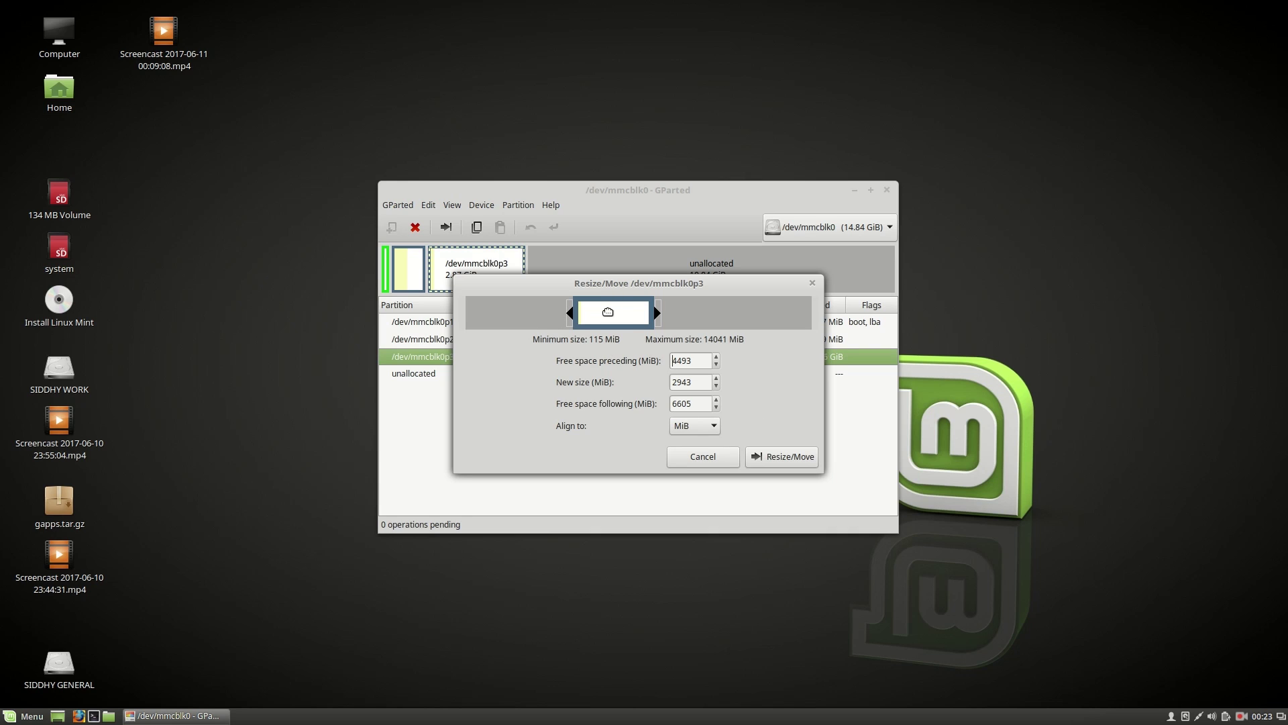
drag(608, 312, 610, 312)
click(788, 456)
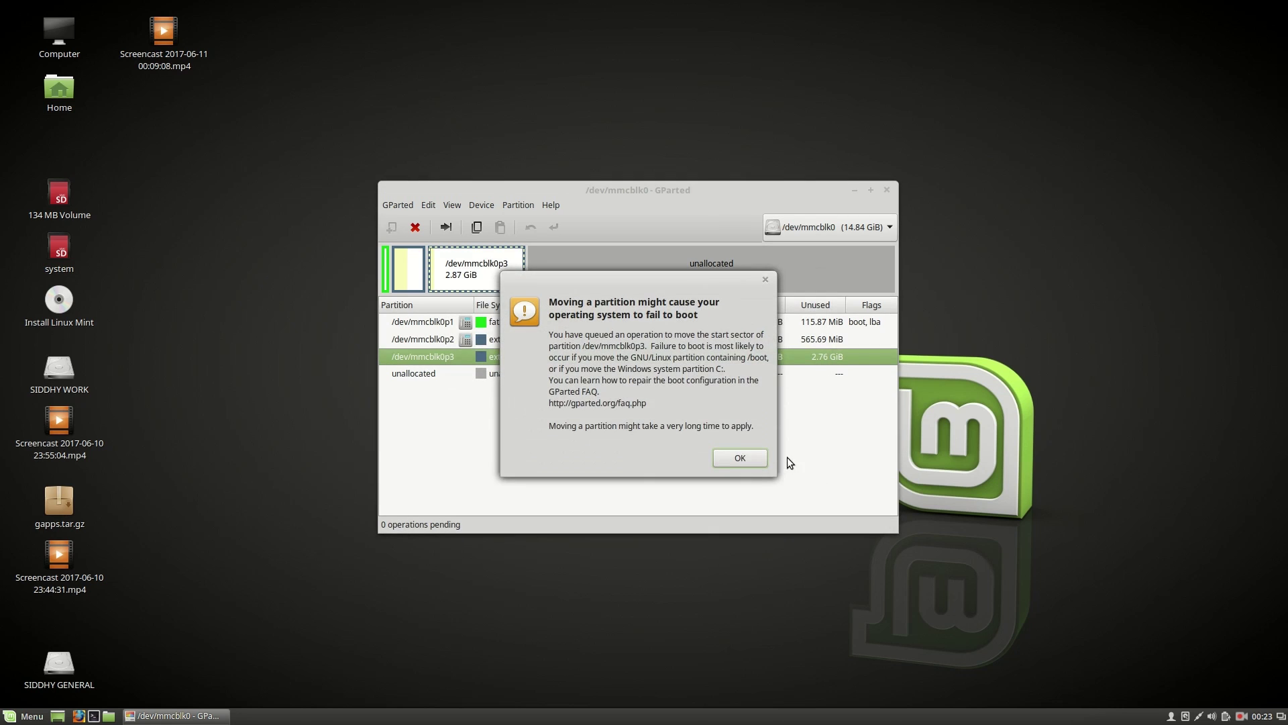
click(725, 454)
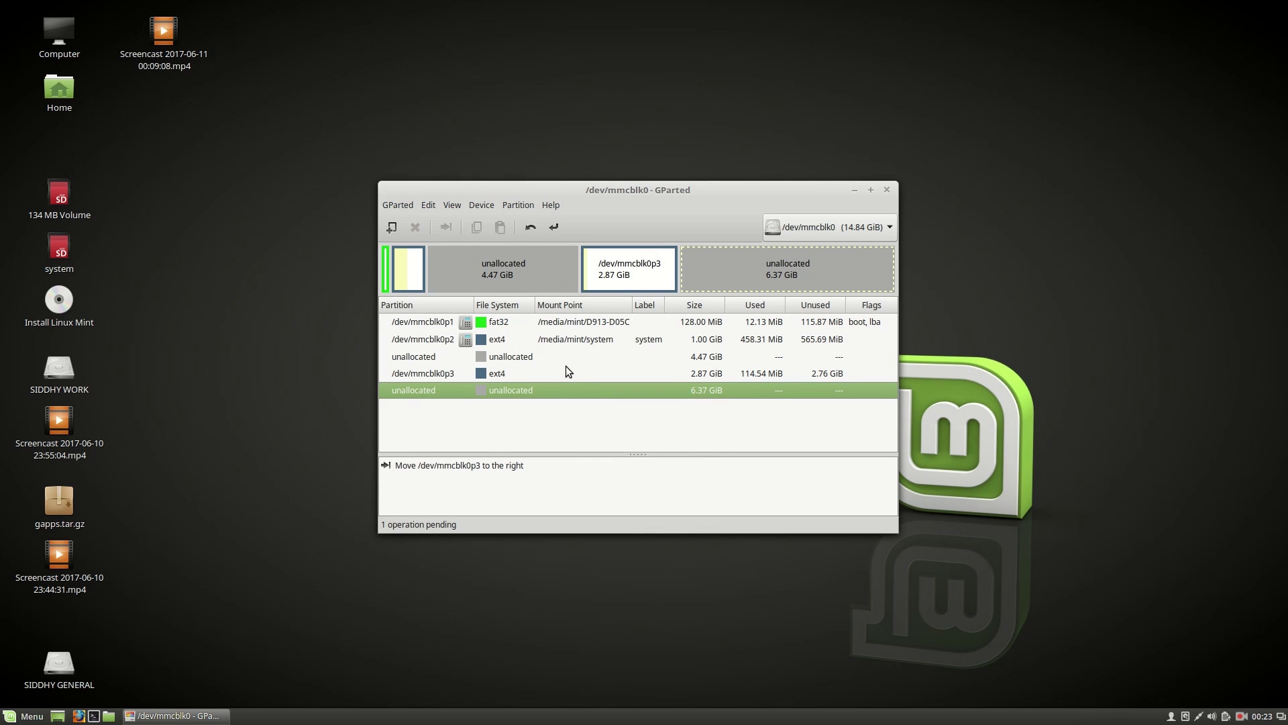
click(553, 231)
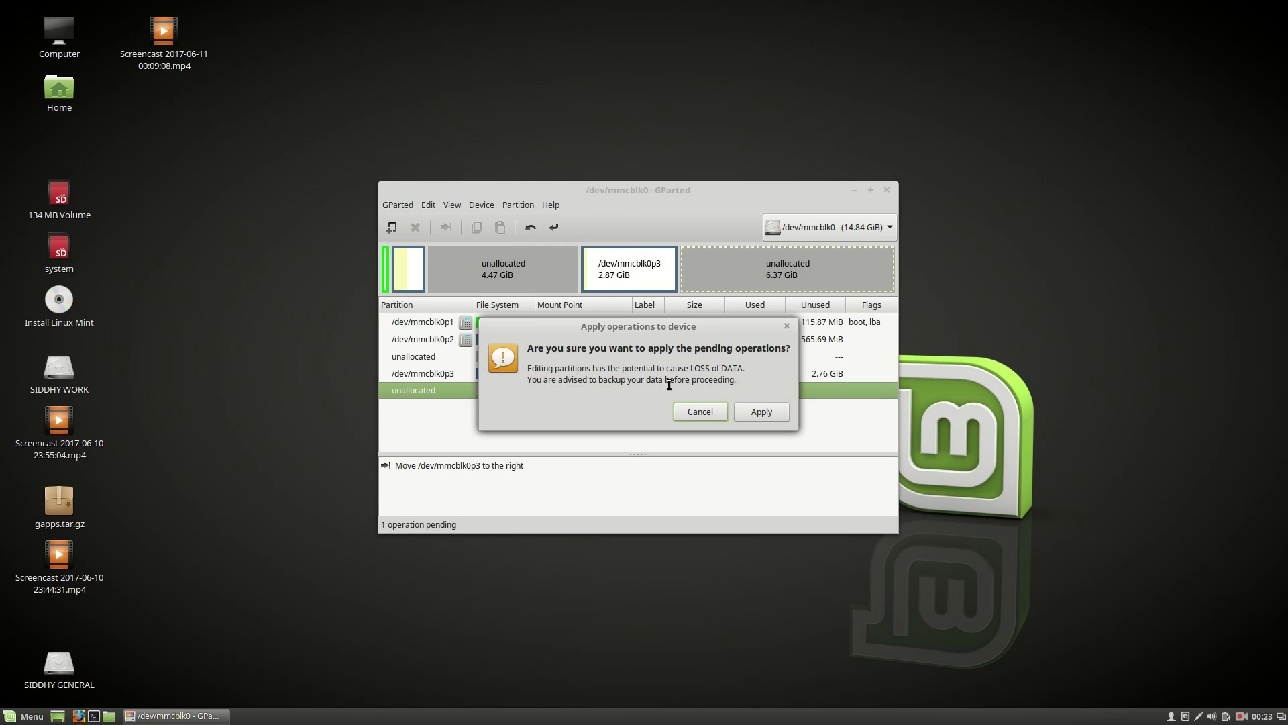
click(764, 416)
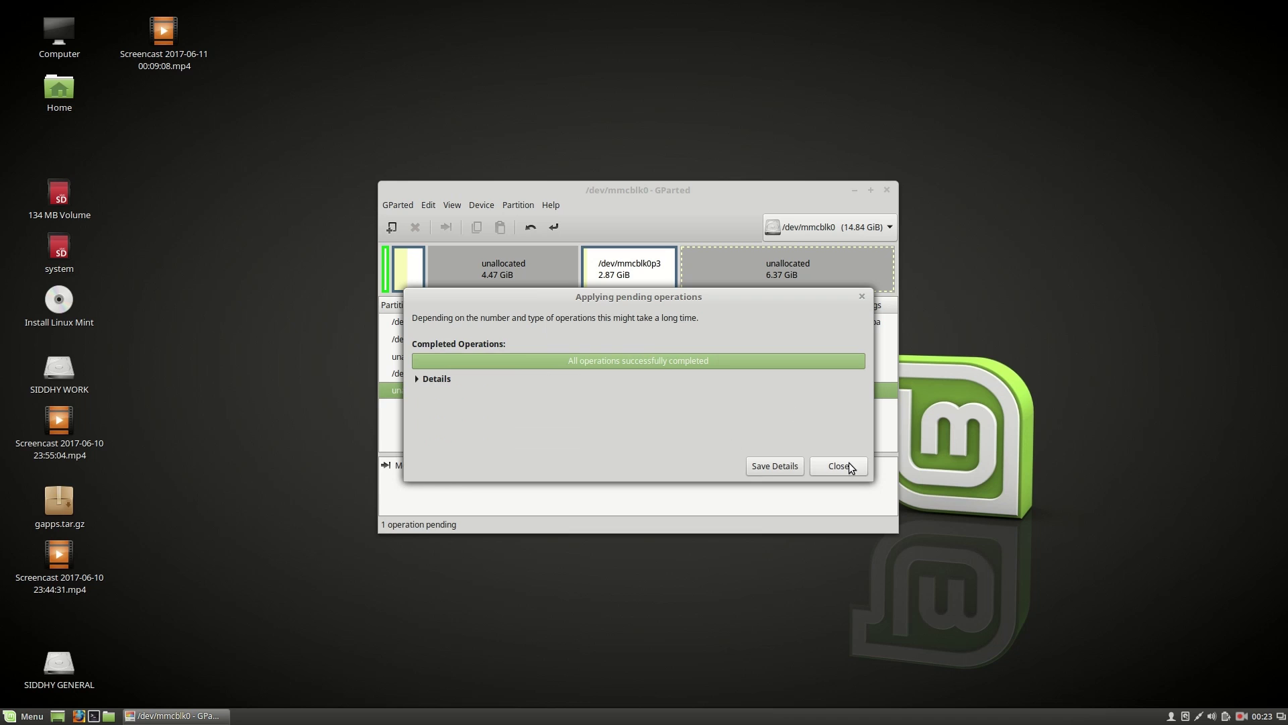
click(848, 462)
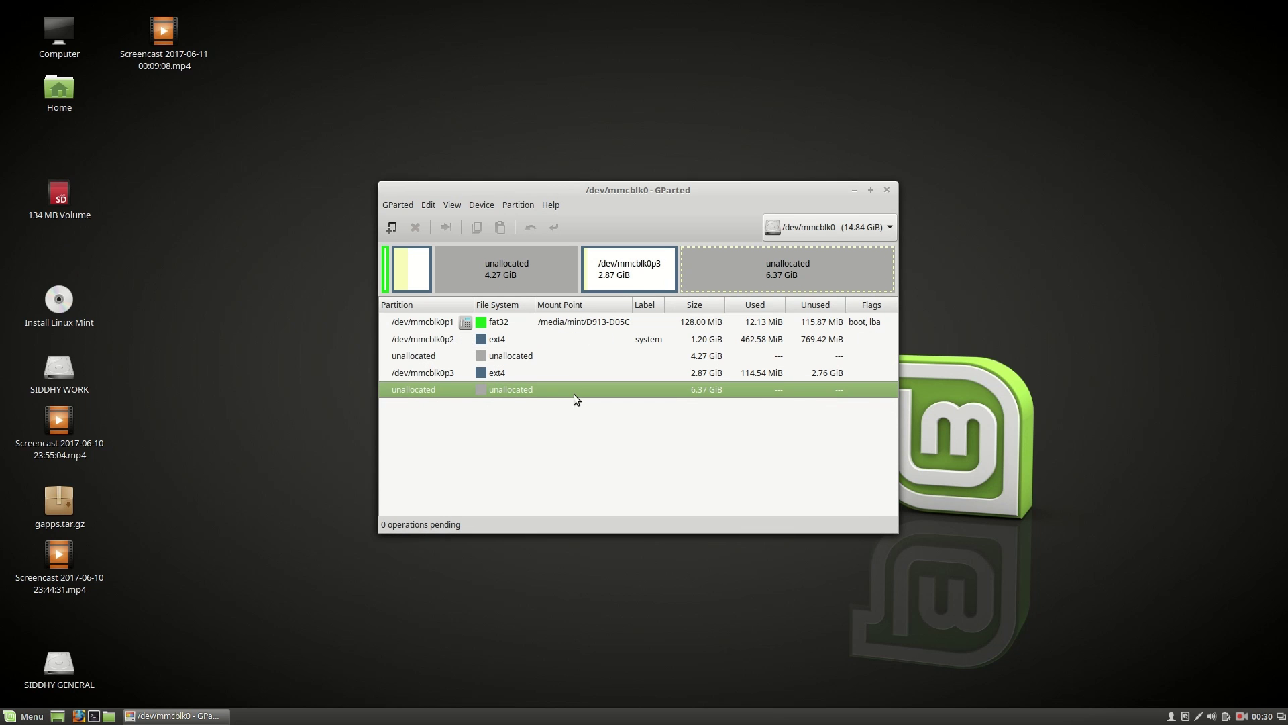
- Extend /dev/mmcblk0p2 into the free space after it, to 5.47 GiB, and apply the resize
click(495, 344)
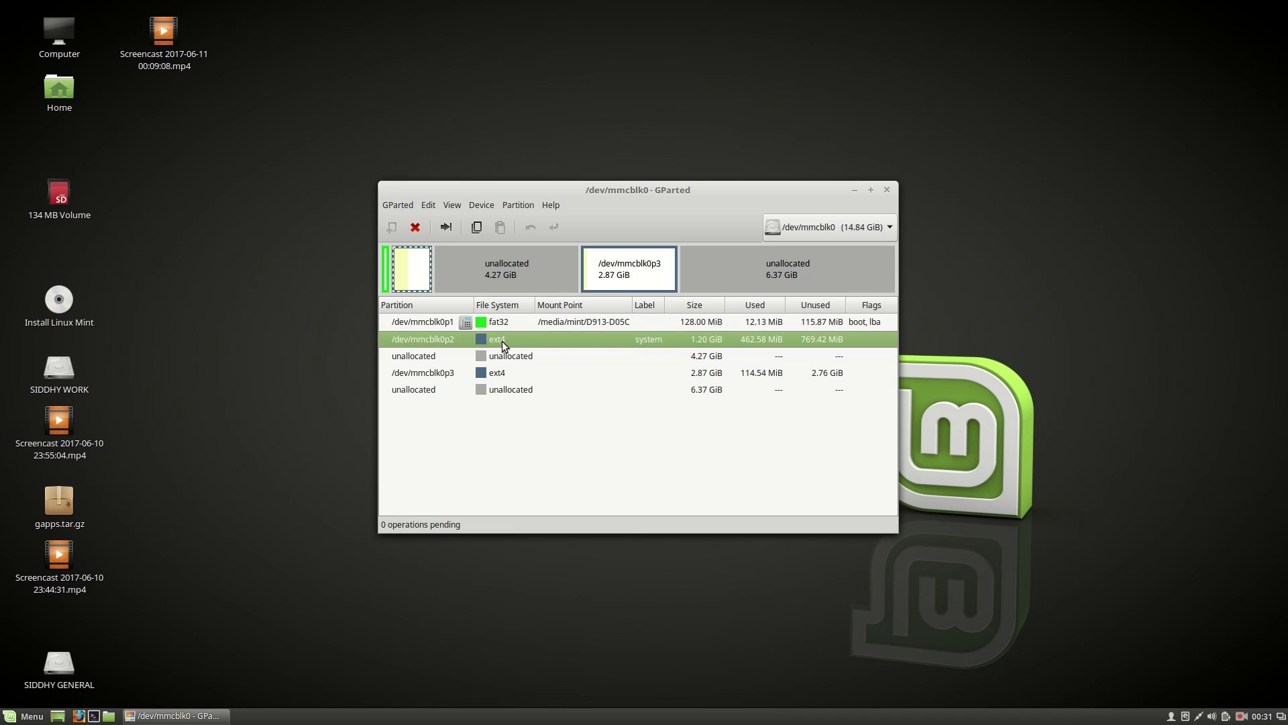
right_click(502, 340)
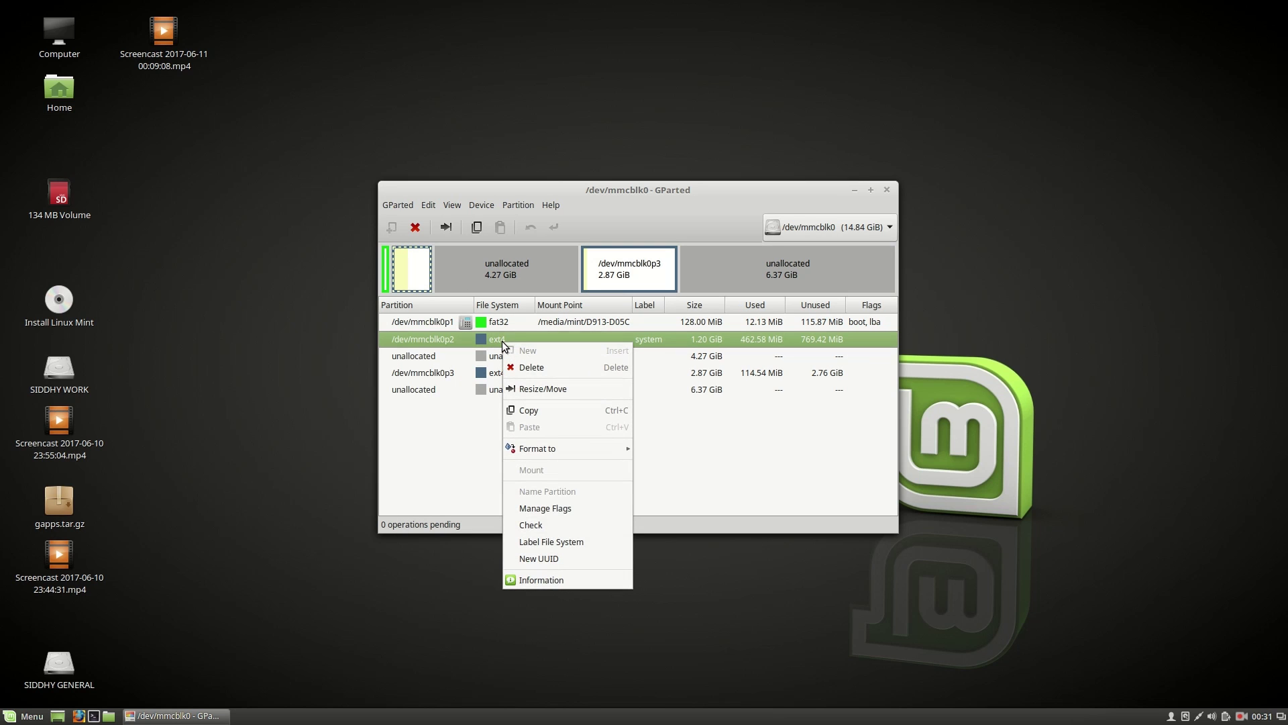
click(521, 389)
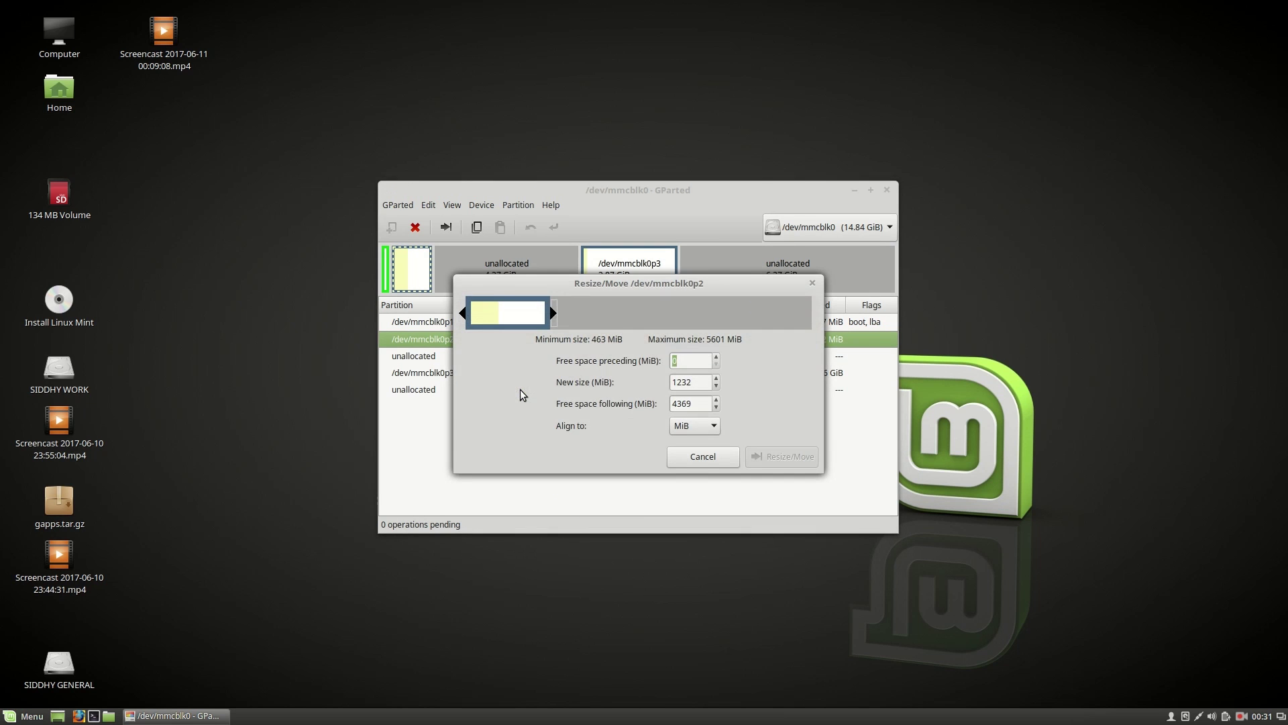
drag(553, 313, 816, 319)
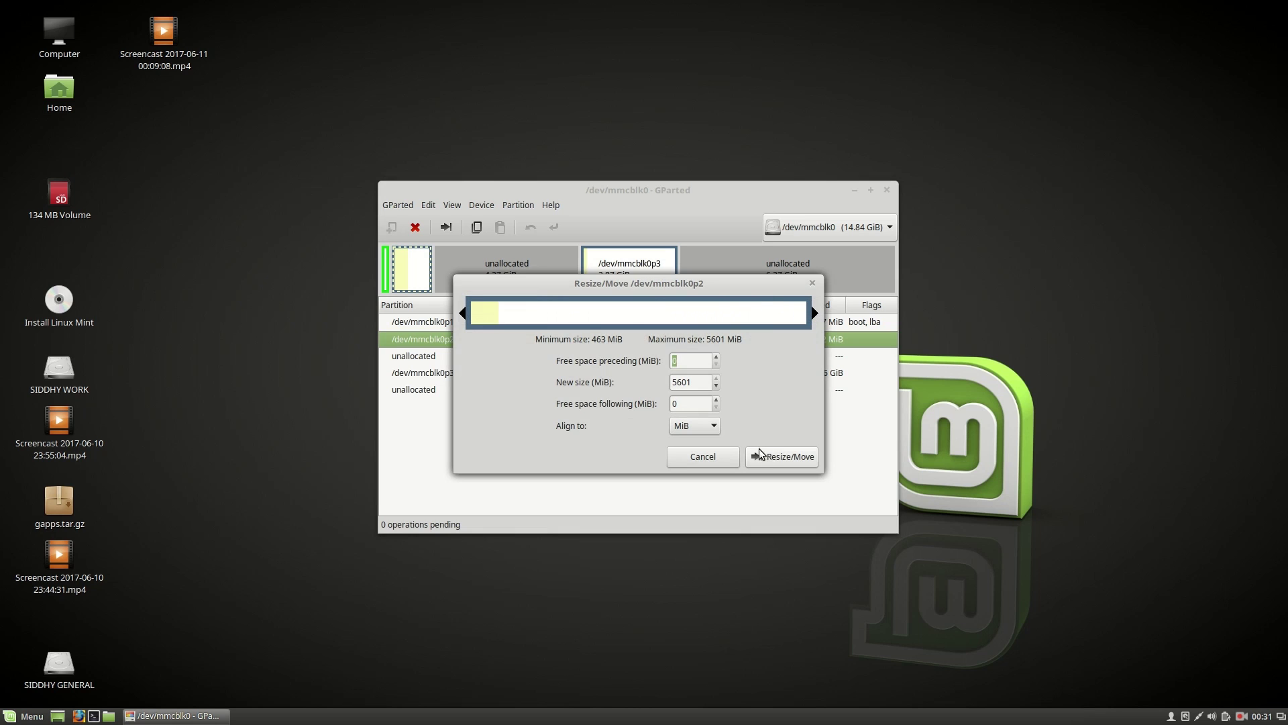
click(778, 456)
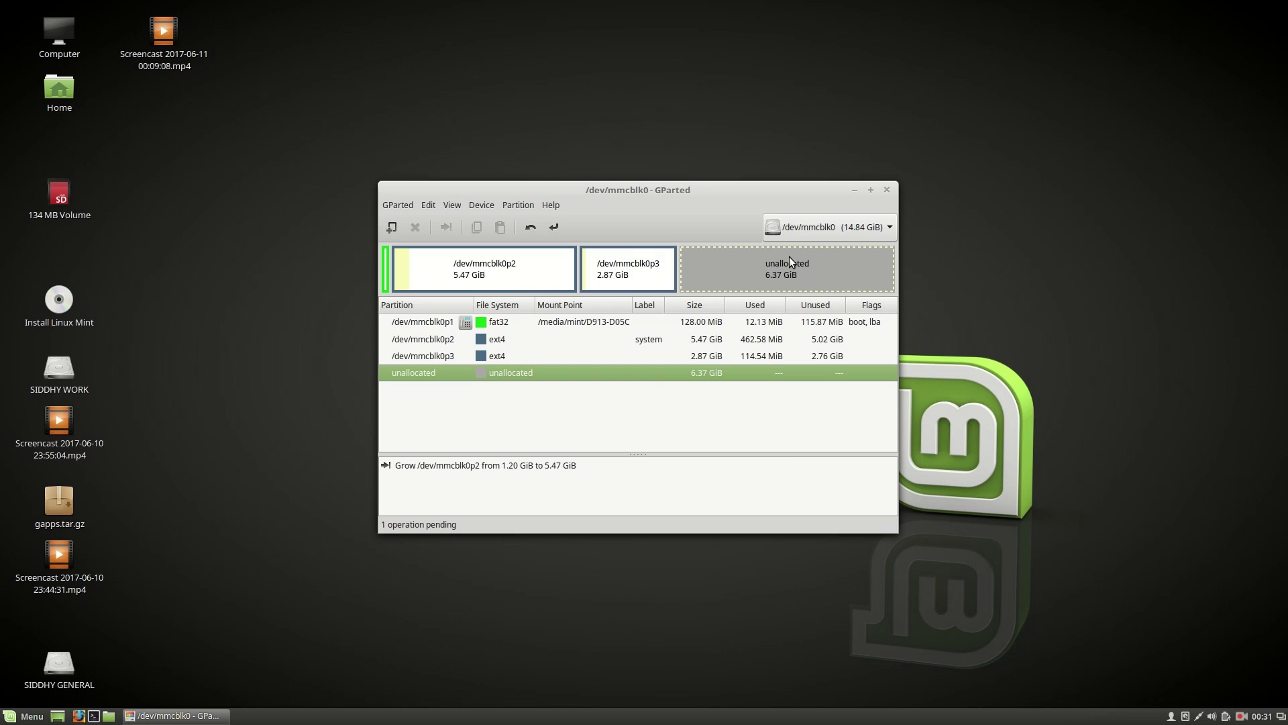
click(552, 230)
click(761, 412)
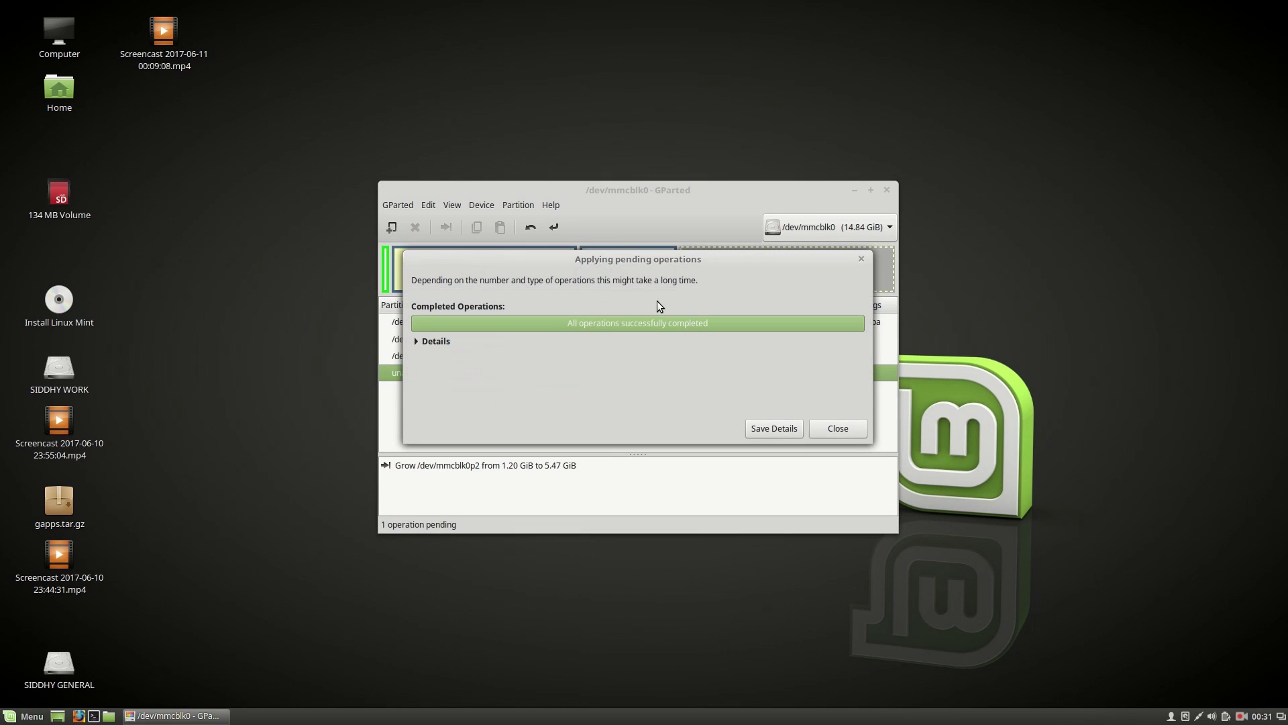
- Close the completed operations report and cancel the Libparted journal warning
click(834, 430)
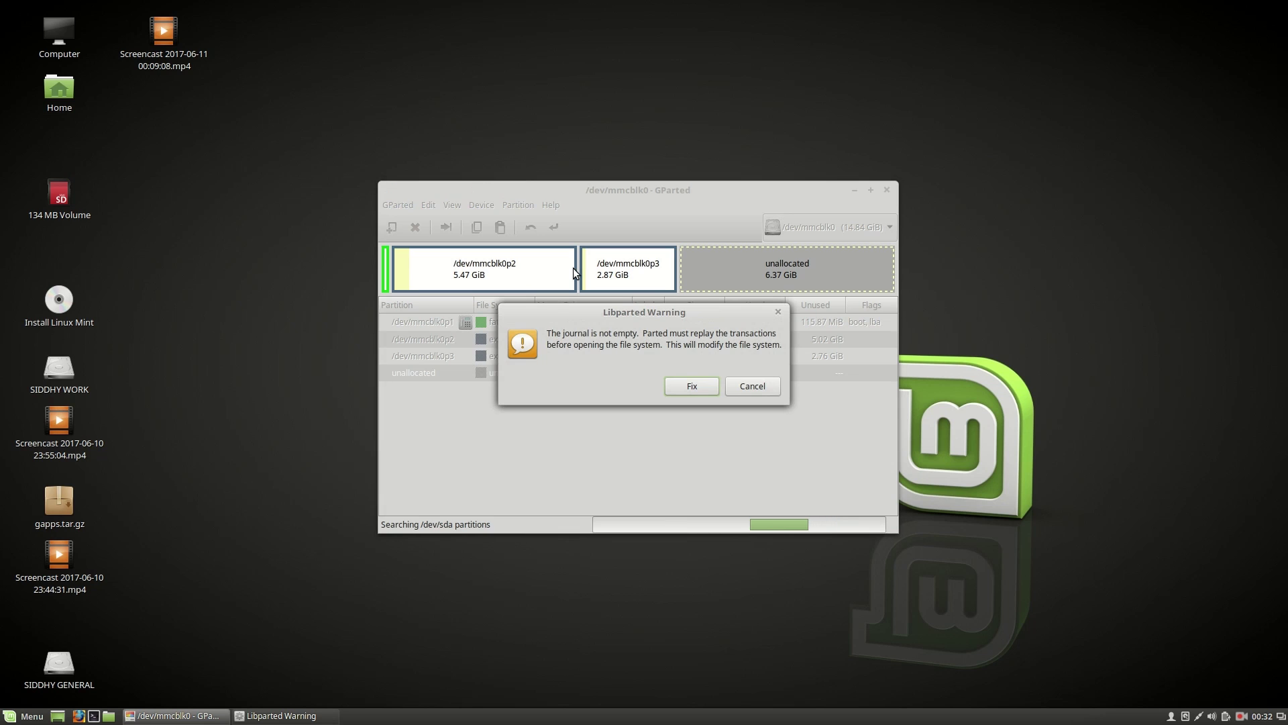
click(743, 388)
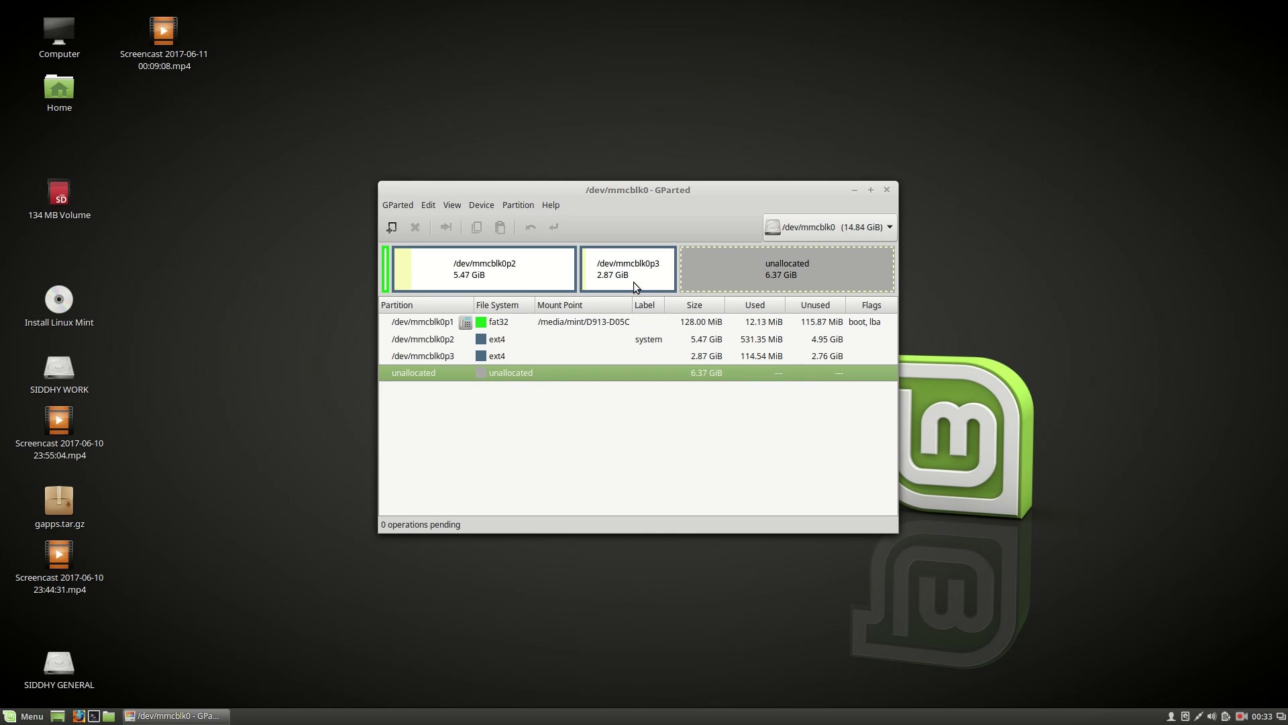
- Stretch /dev/mmcblk0p3 to 9.24 GiB over all remaining space, apply it and close the report
click(608, 357)
right_click(607, 359)
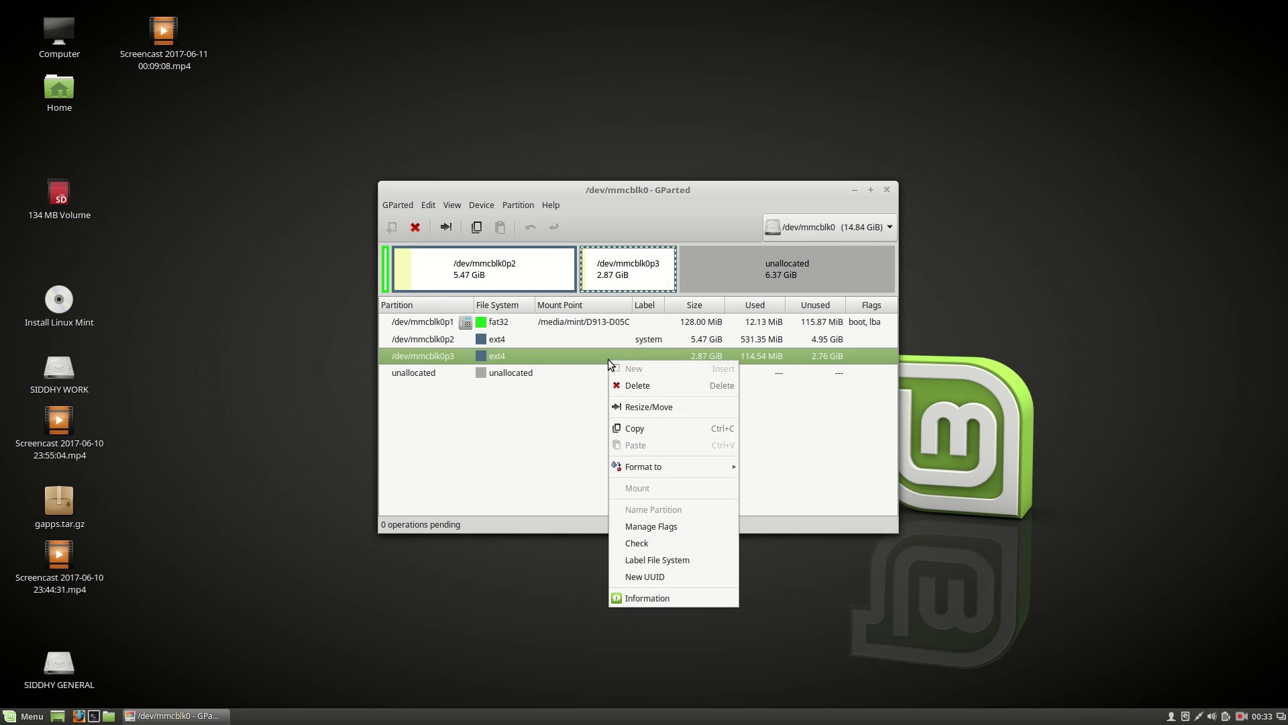
click(644, 408)
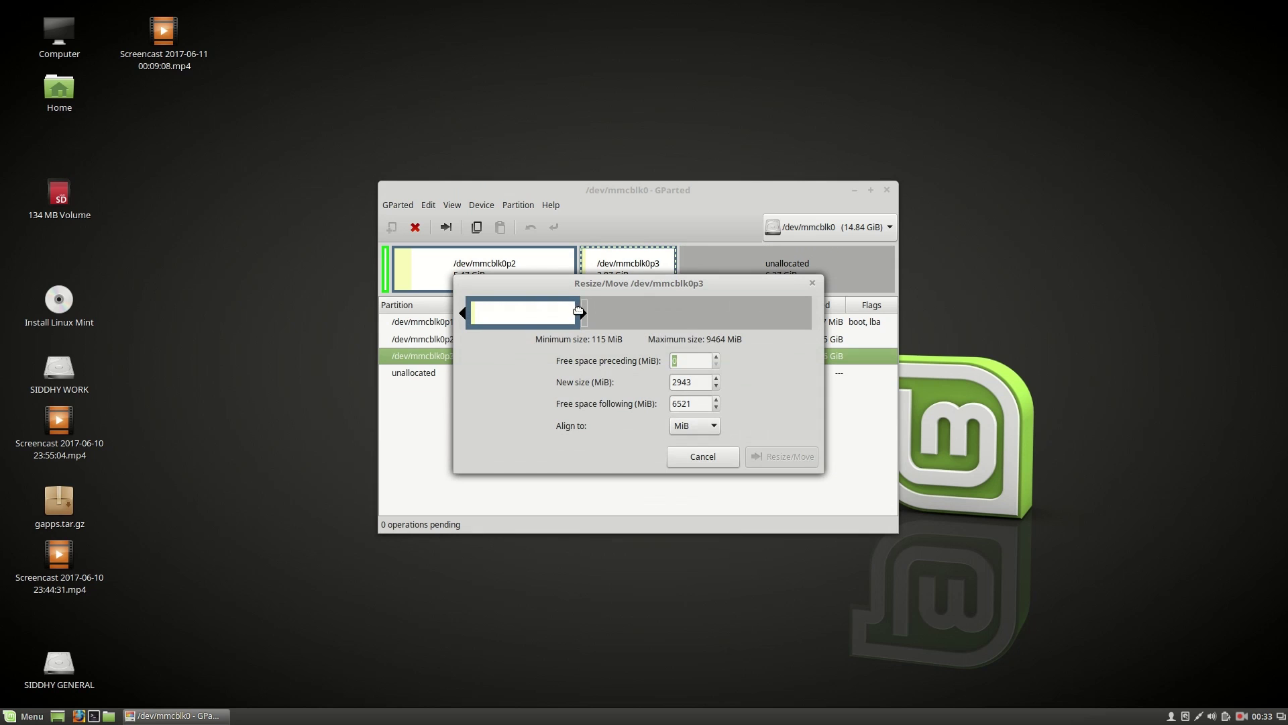
drag(582, 313, 852, 327)
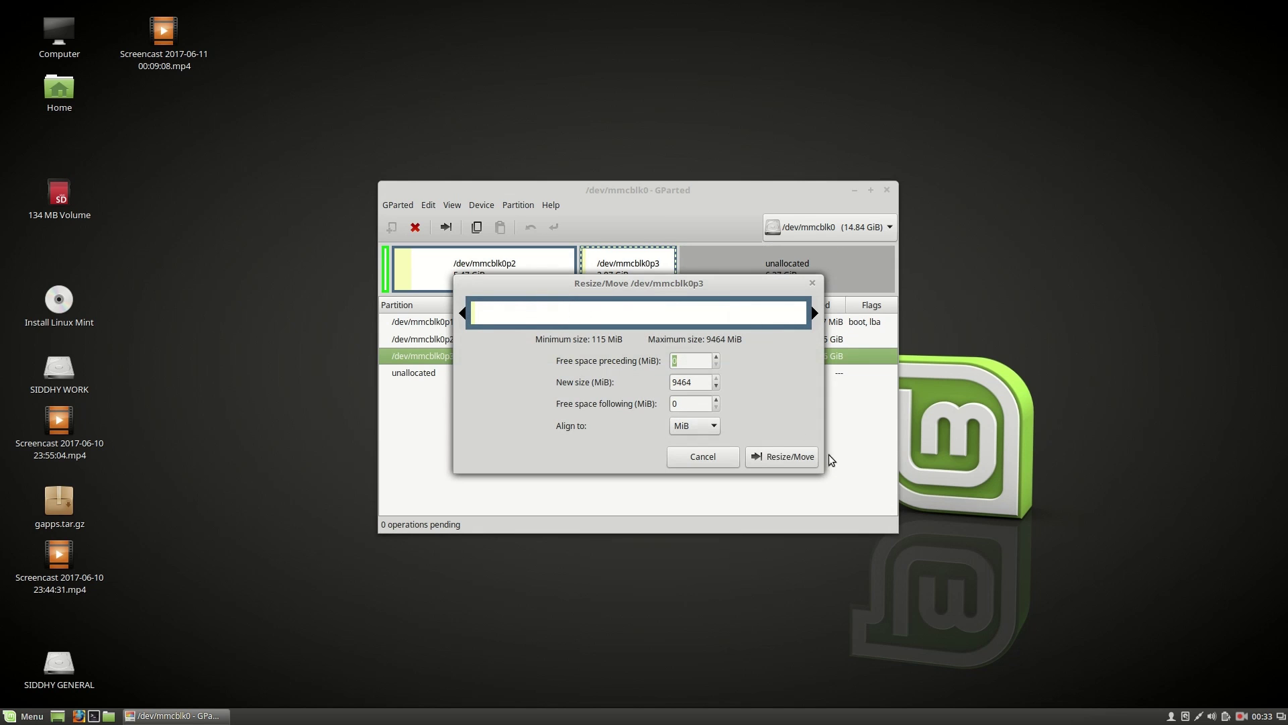
click(798, 458)
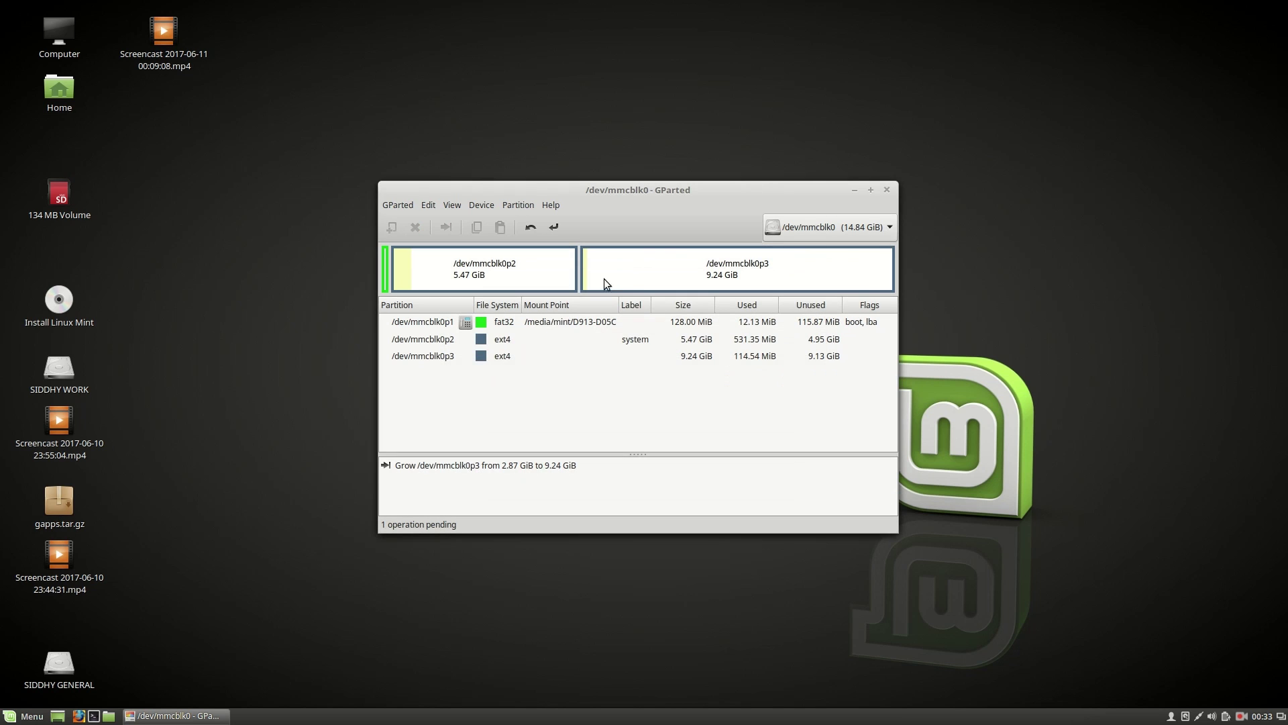
click(554, 227)
click(760, 410)
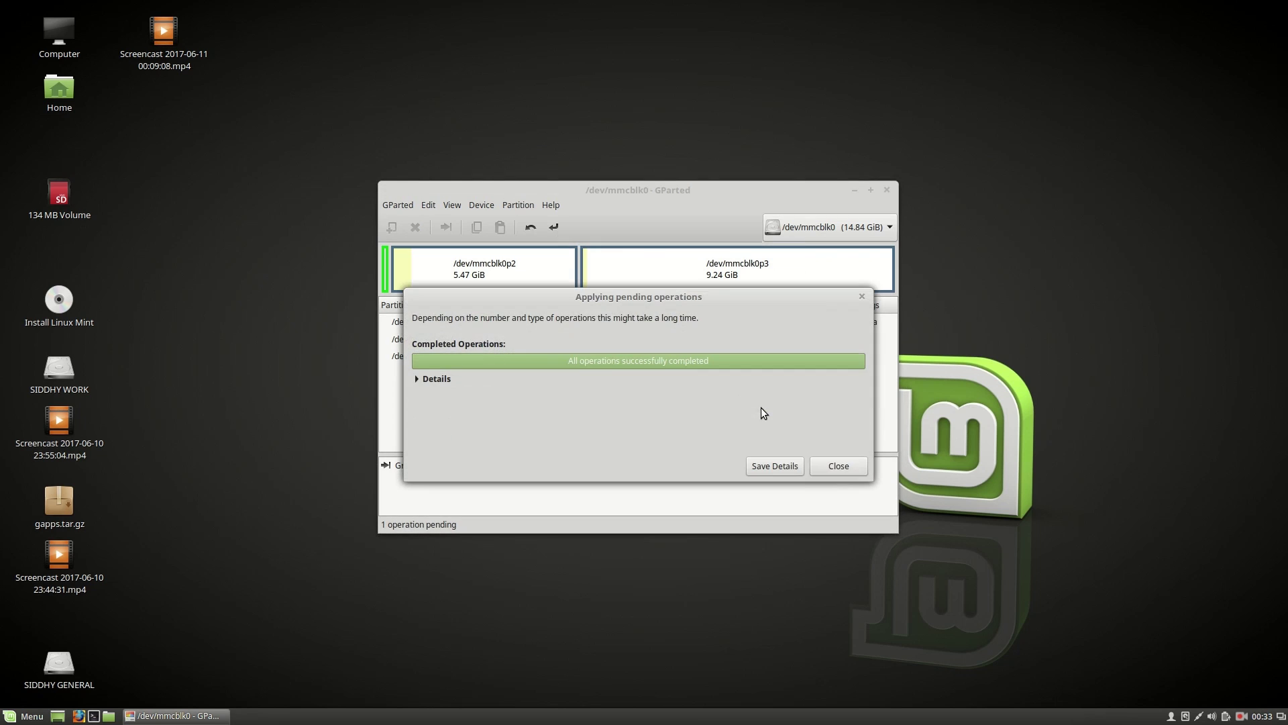
click(833, 461)
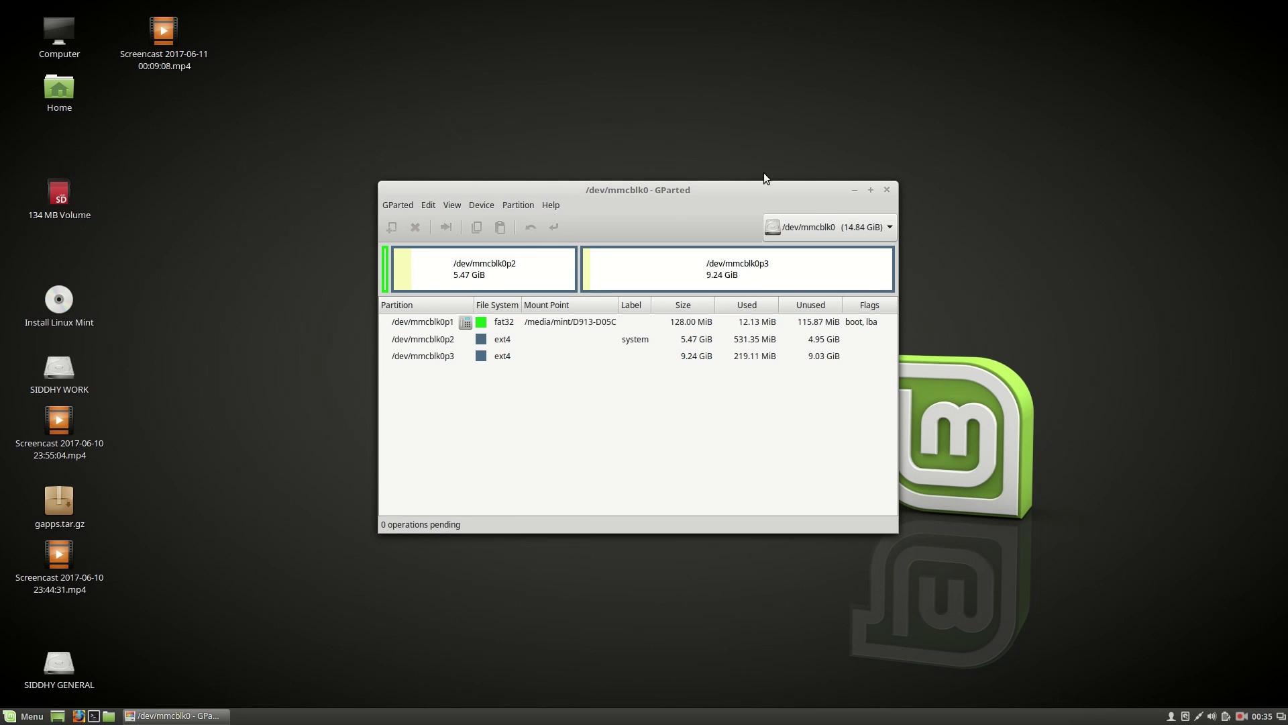
- Close GParted, move gapps.tar.gz to open desktop space and extract it there
click(886, 191)
right_click(466, 281)
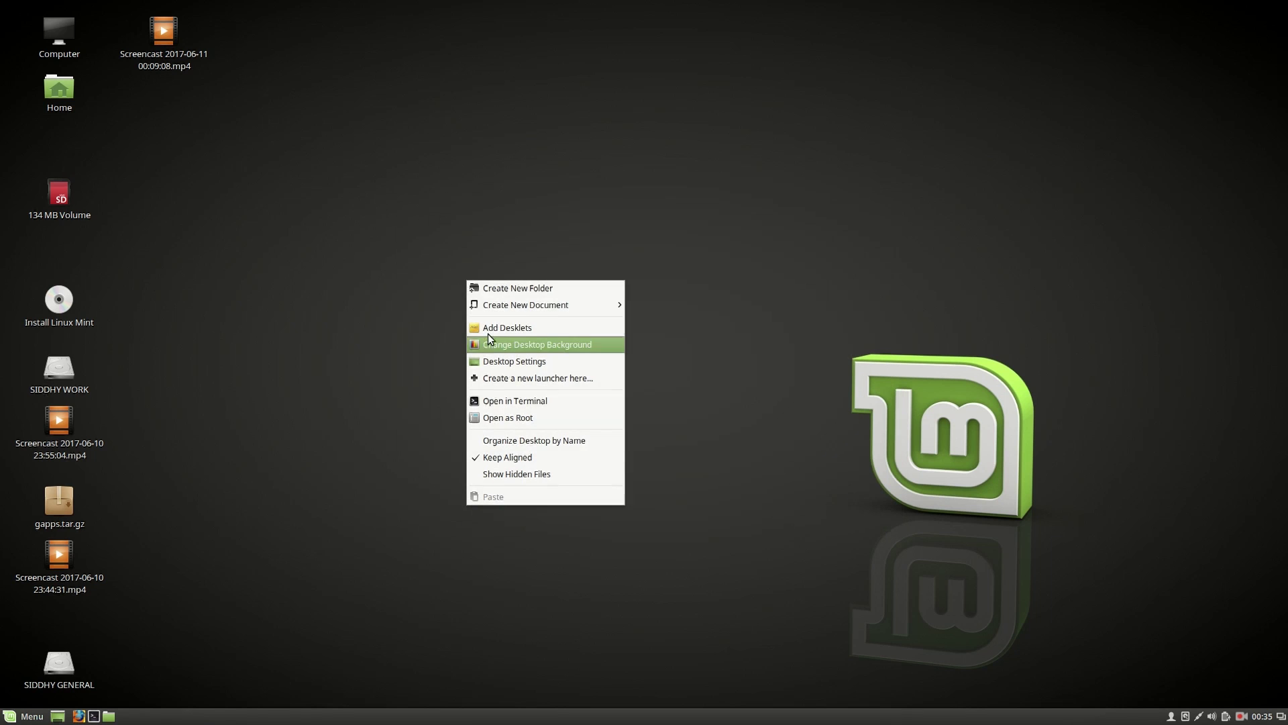
click(395, 222)
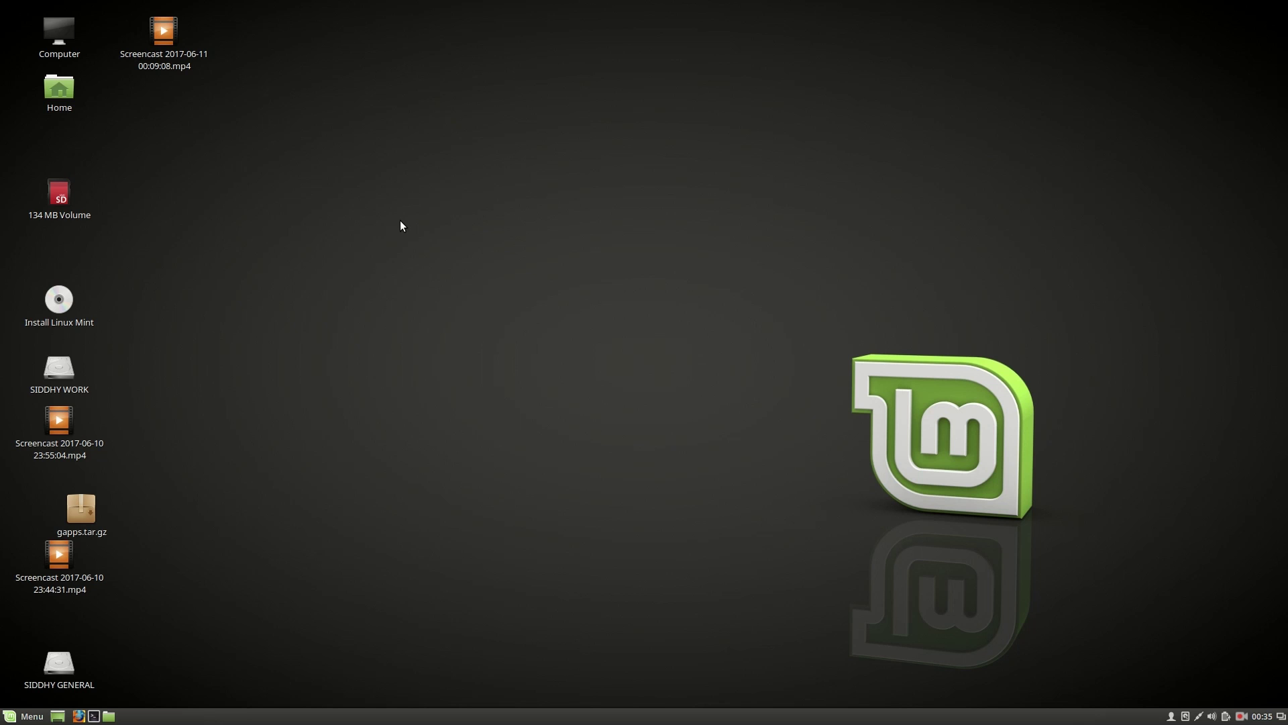
drag(81, 508, 217, 152)
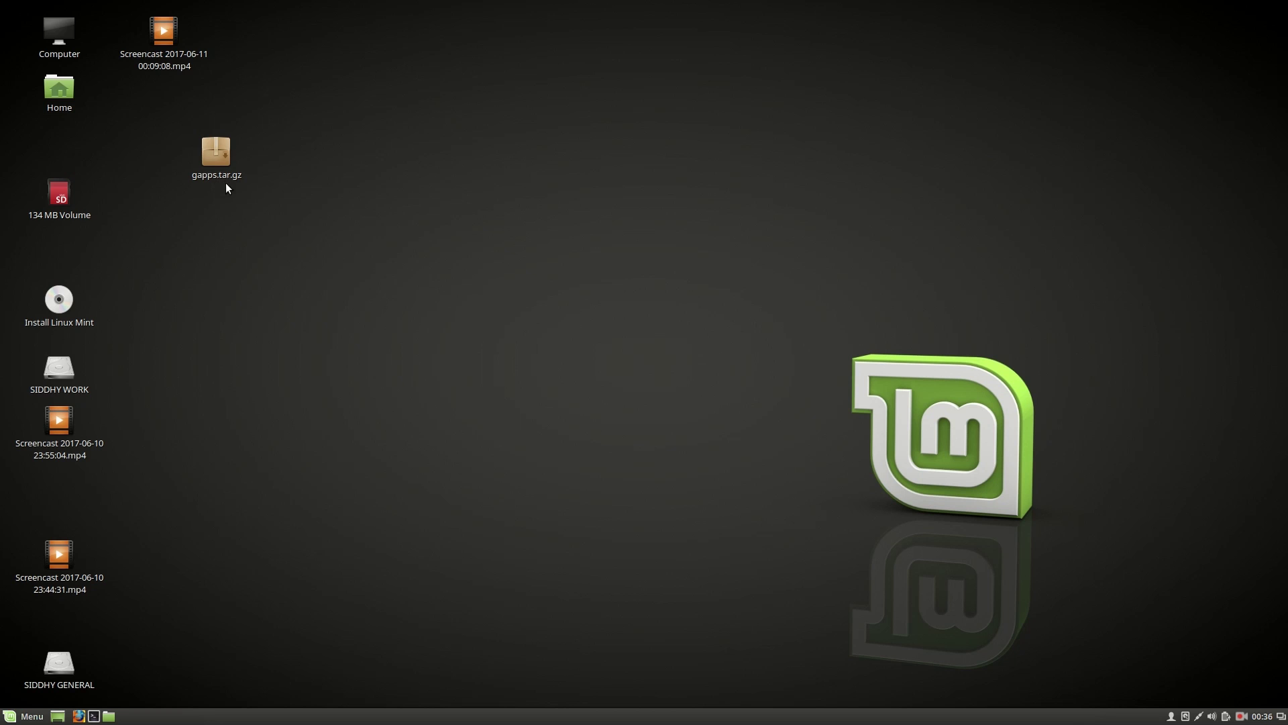
right_click(218, 157)
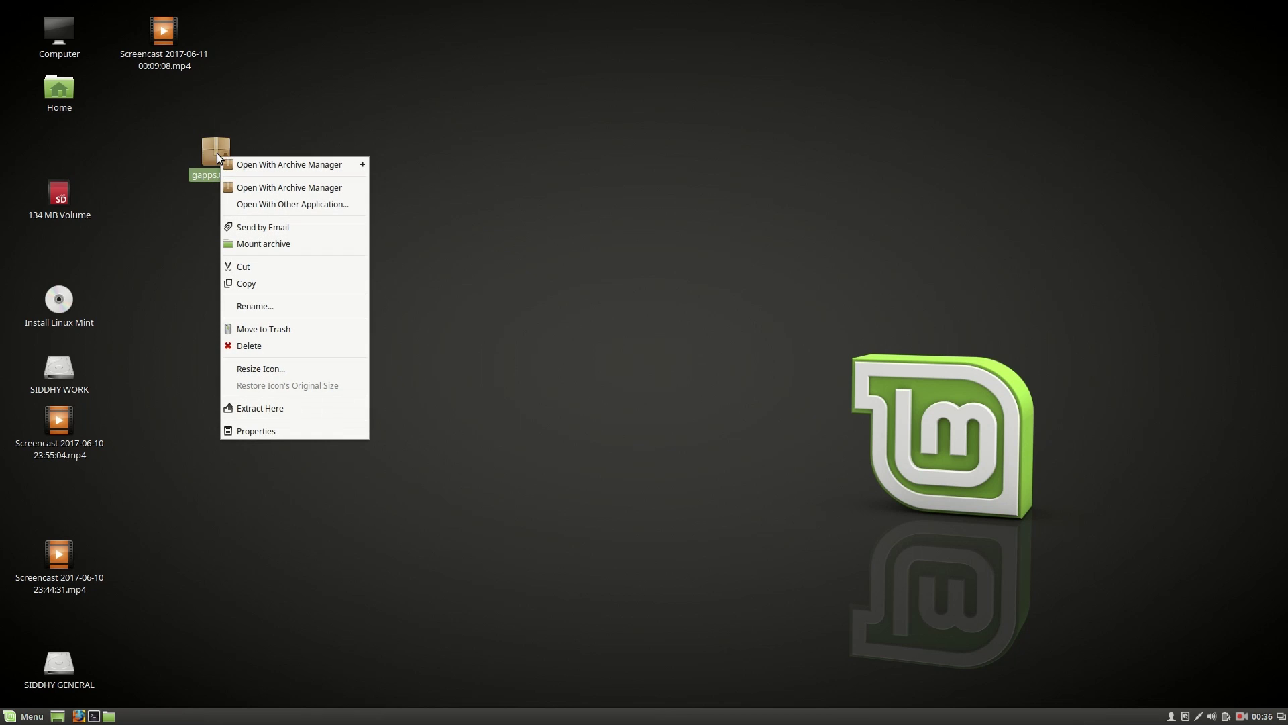
click(259, 408)
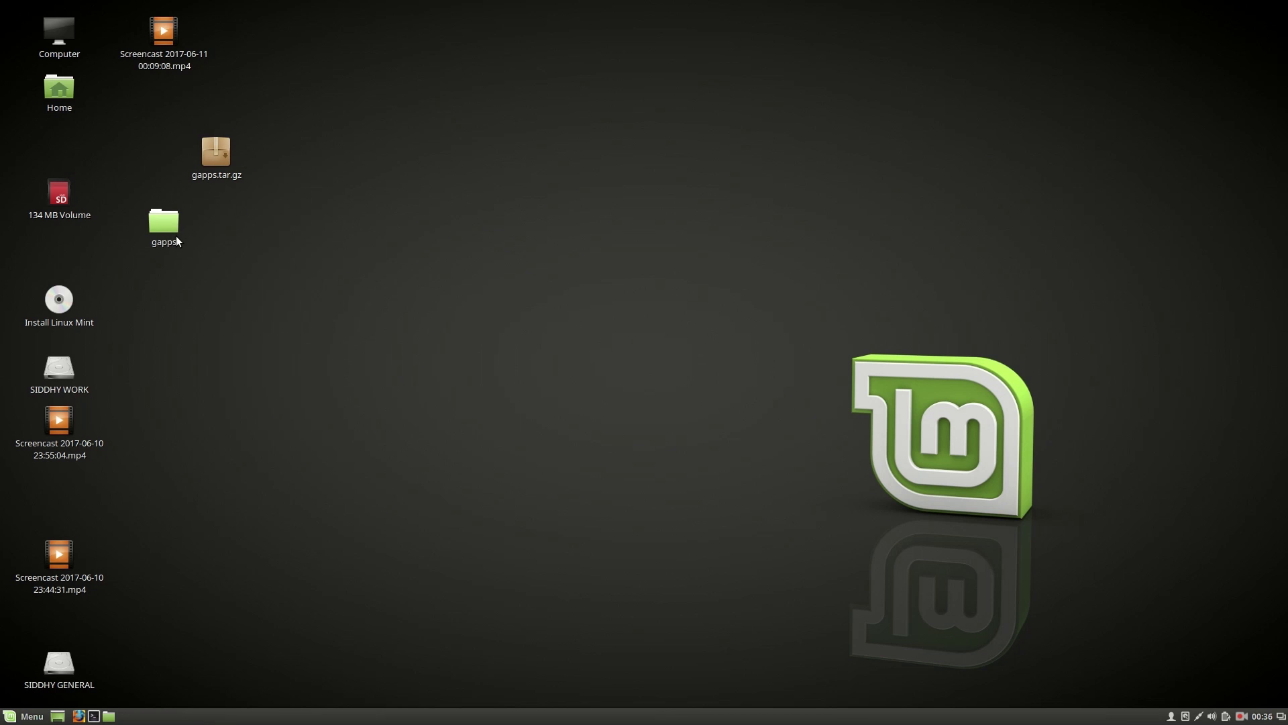
- Open the gapps folder and the SP16G system volume in two windows placed side by side
double_click(64, 34)
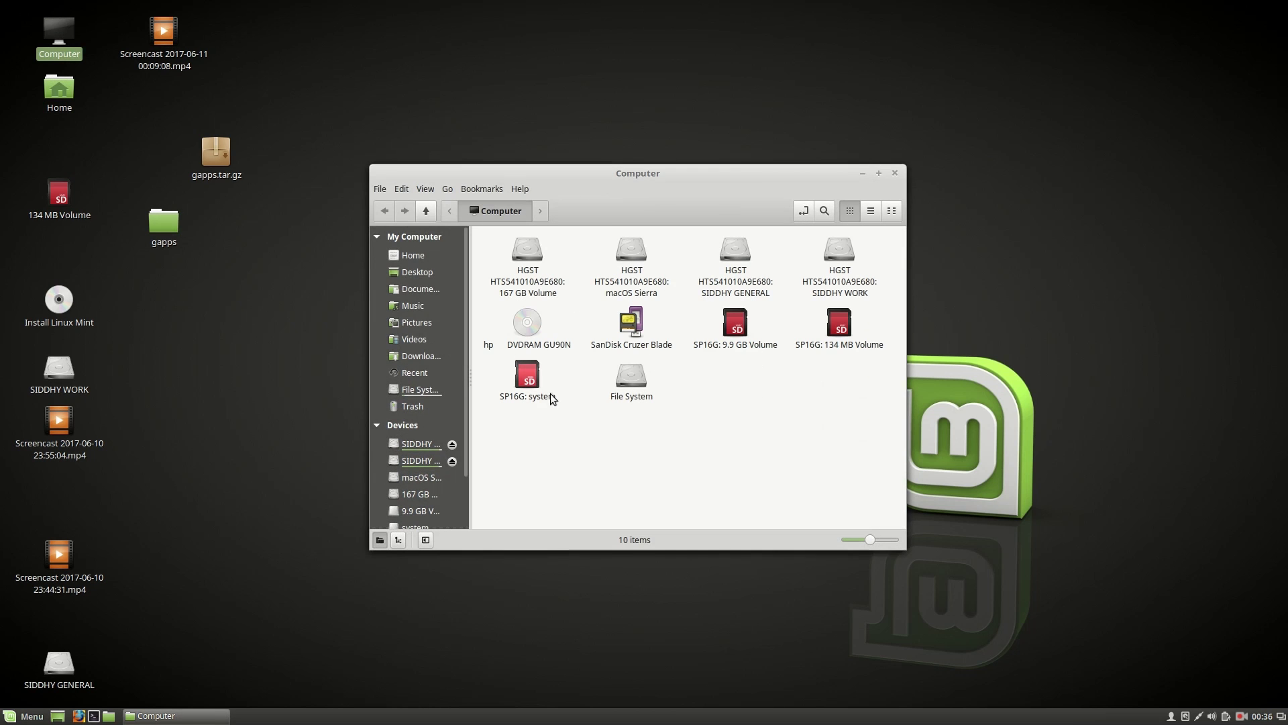
double_click(528, 376)
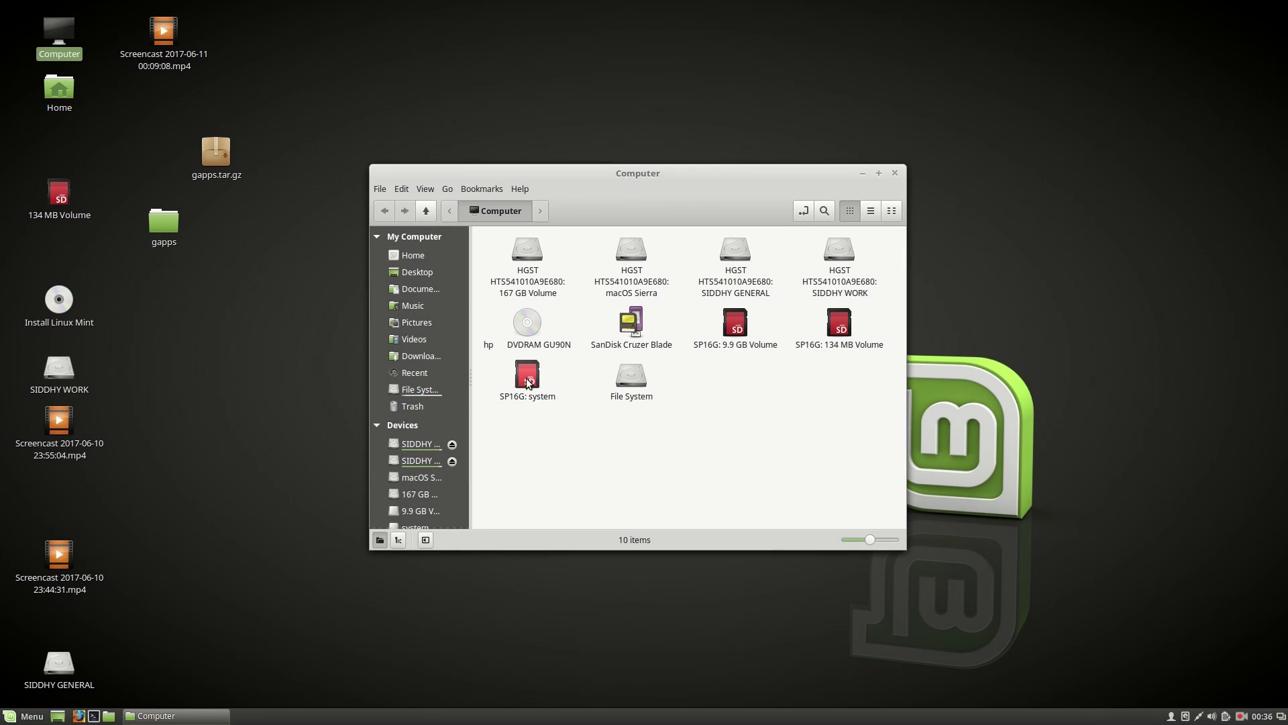
click(899, 174)
double_click(161, 225)
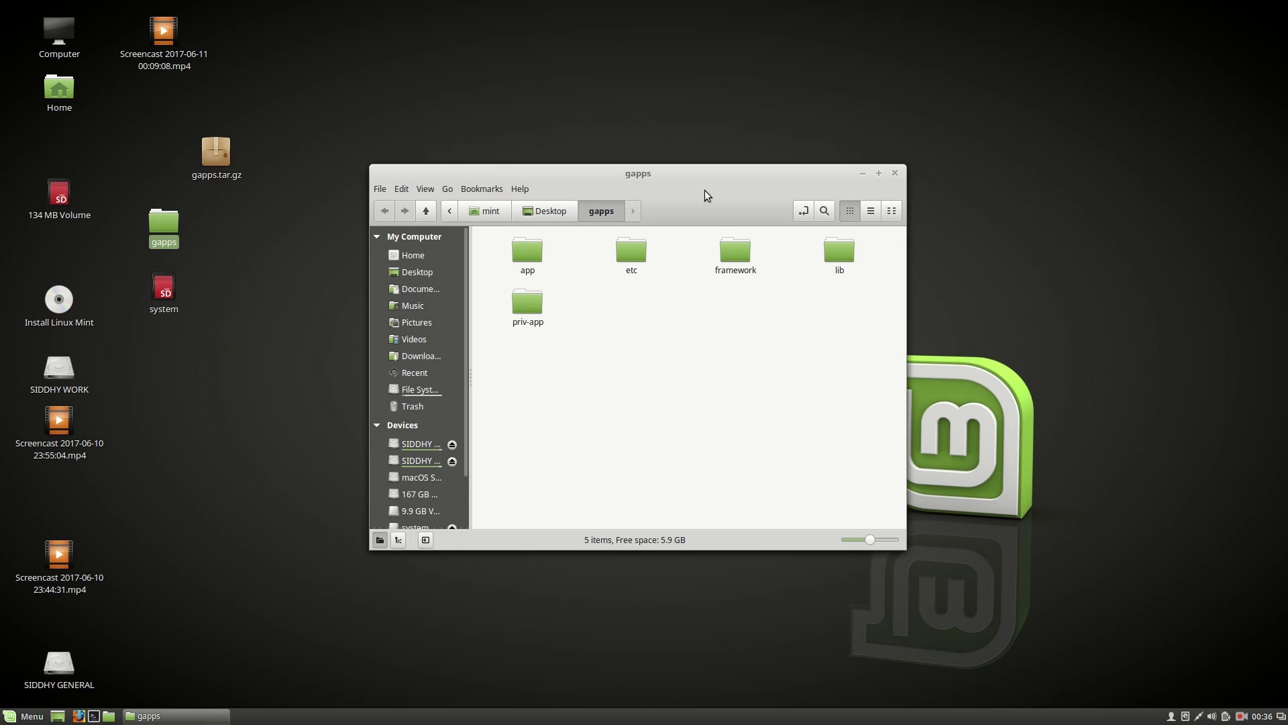
click(170, 294)
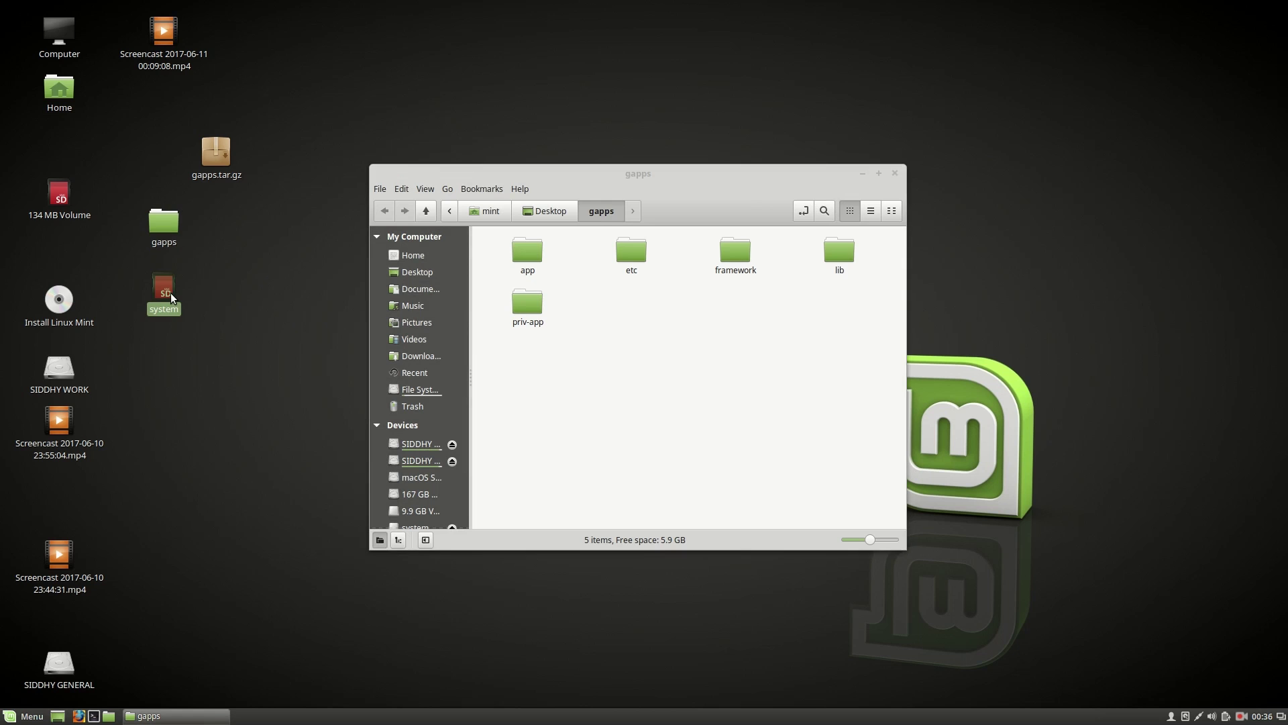
double_click(170, 293)
drag(613, 173, 943, 173)
click(641, 186)
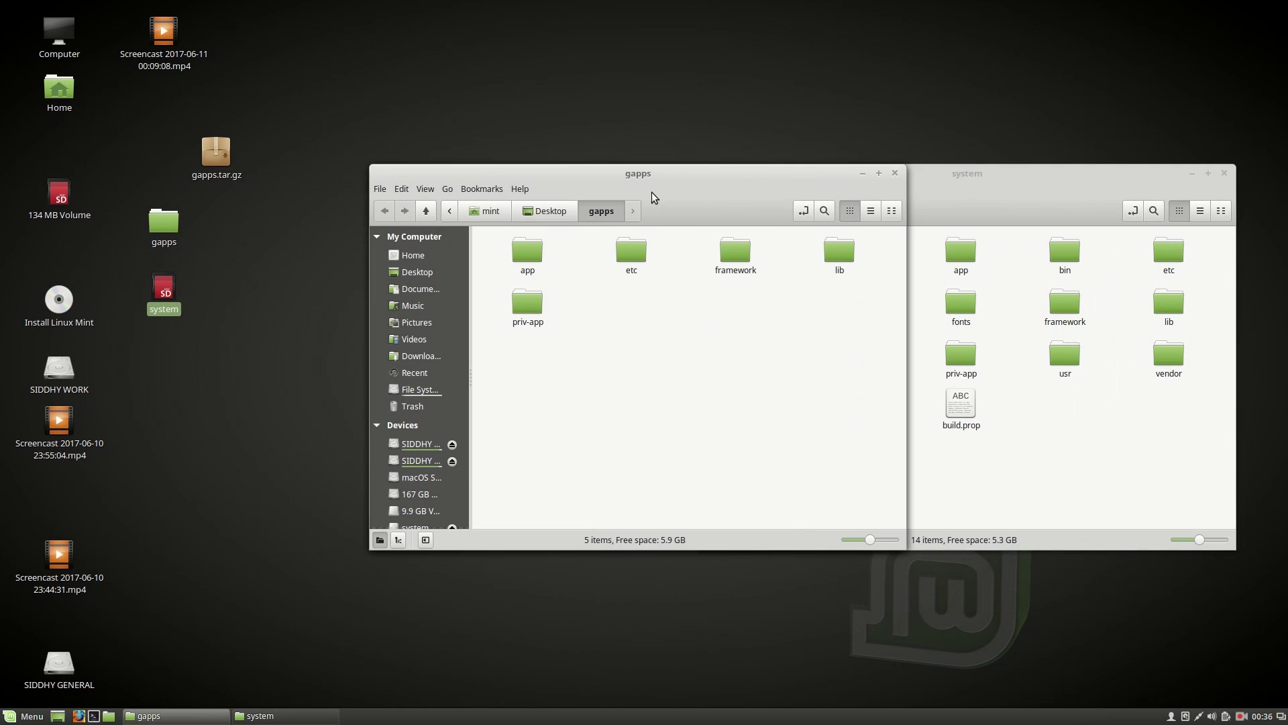
drag(739, 176, 498, 172)
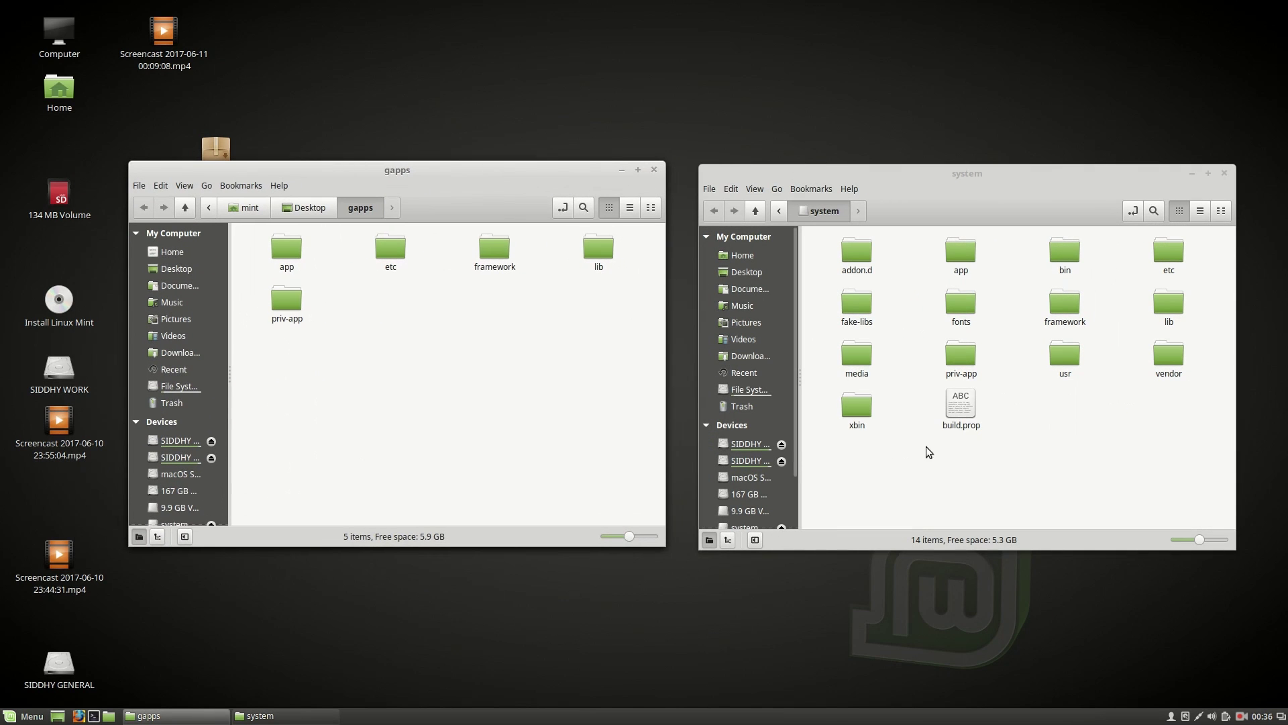
- Reopen the system folder as root and close the non-root window
right_click(940, 481)
click(977, 550)
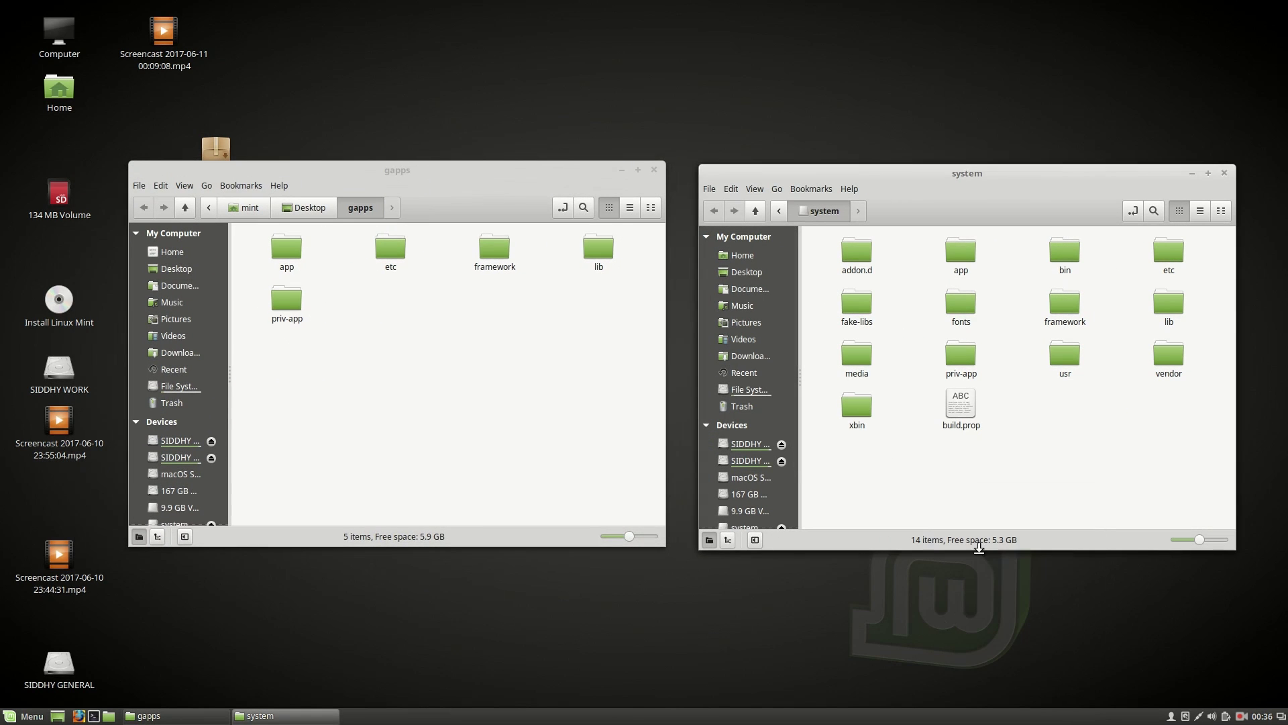
click(1224, 173)
- Copy all five folders from the gapps window
drag(673, 180, 996, 179)
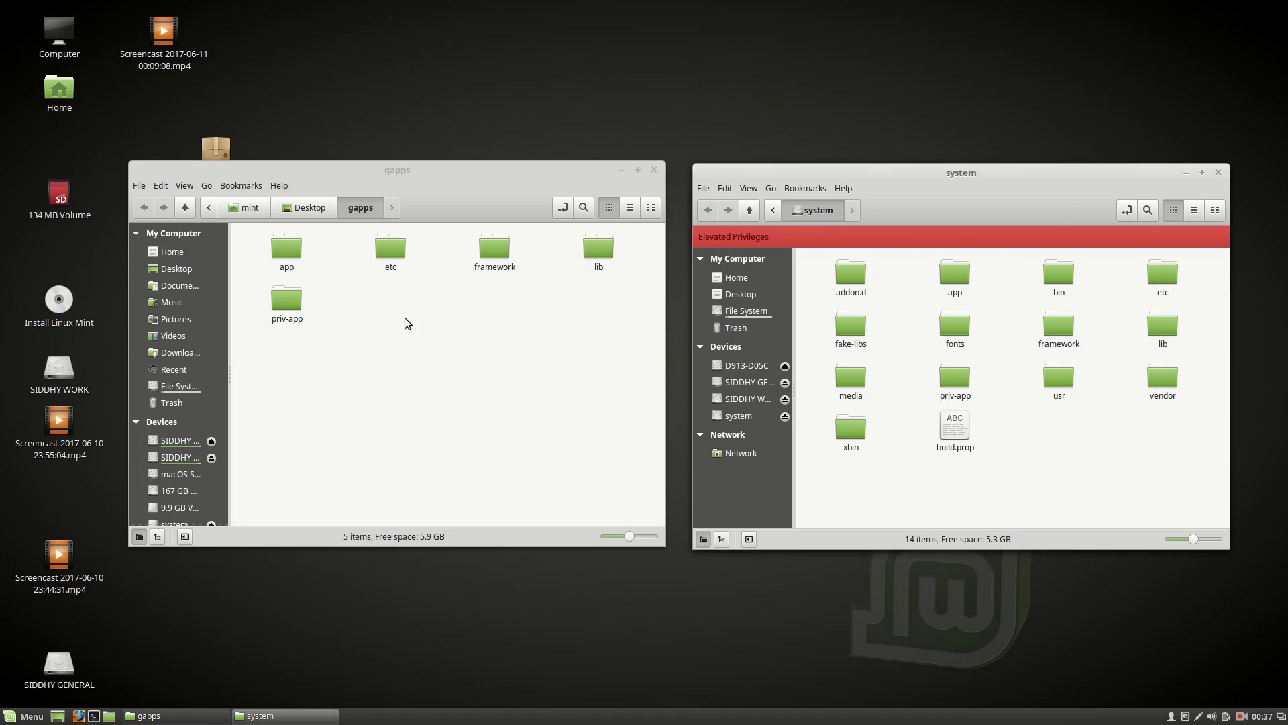
drag(652, 356, 244, 231)
right_click(289, 248)
click(563, 353)
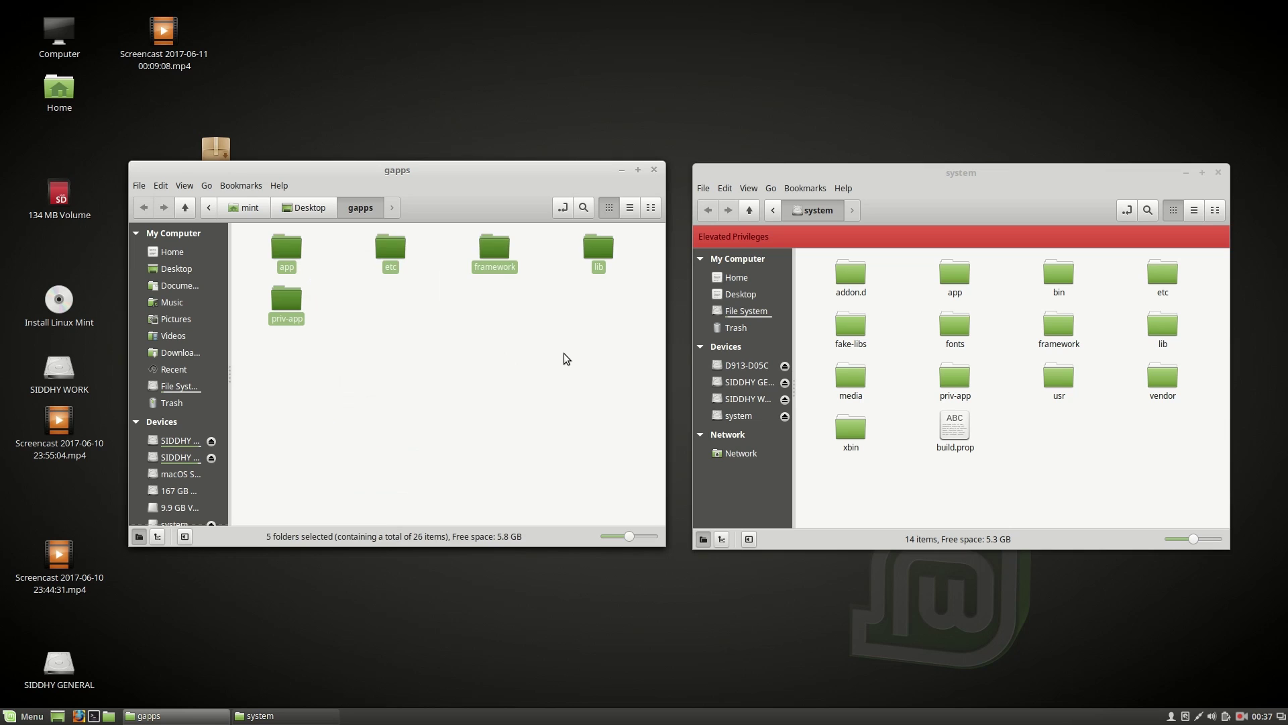
right_click(394, 251)
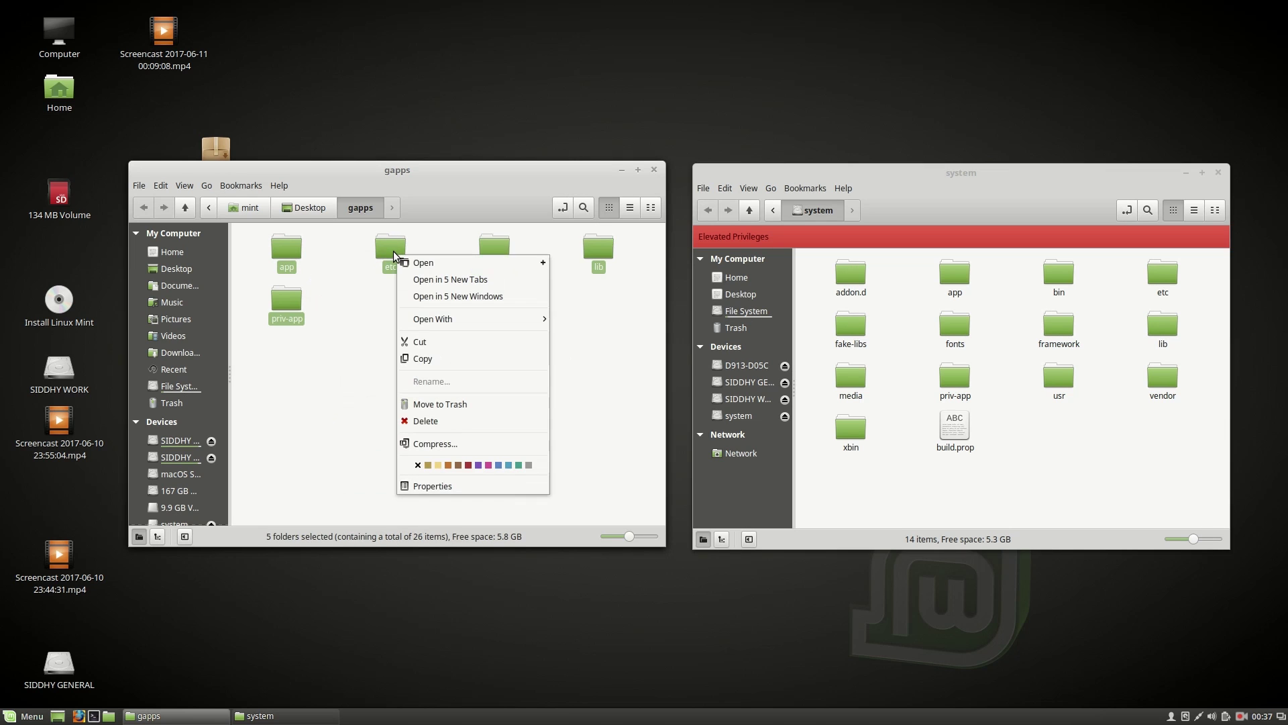
click(419, 361)
- Paste them into the root system folder, merging all conflicts, then close that window
click(1080, 489)
right_click(1081, 485)
click(1108, 615)
click(940, 525)
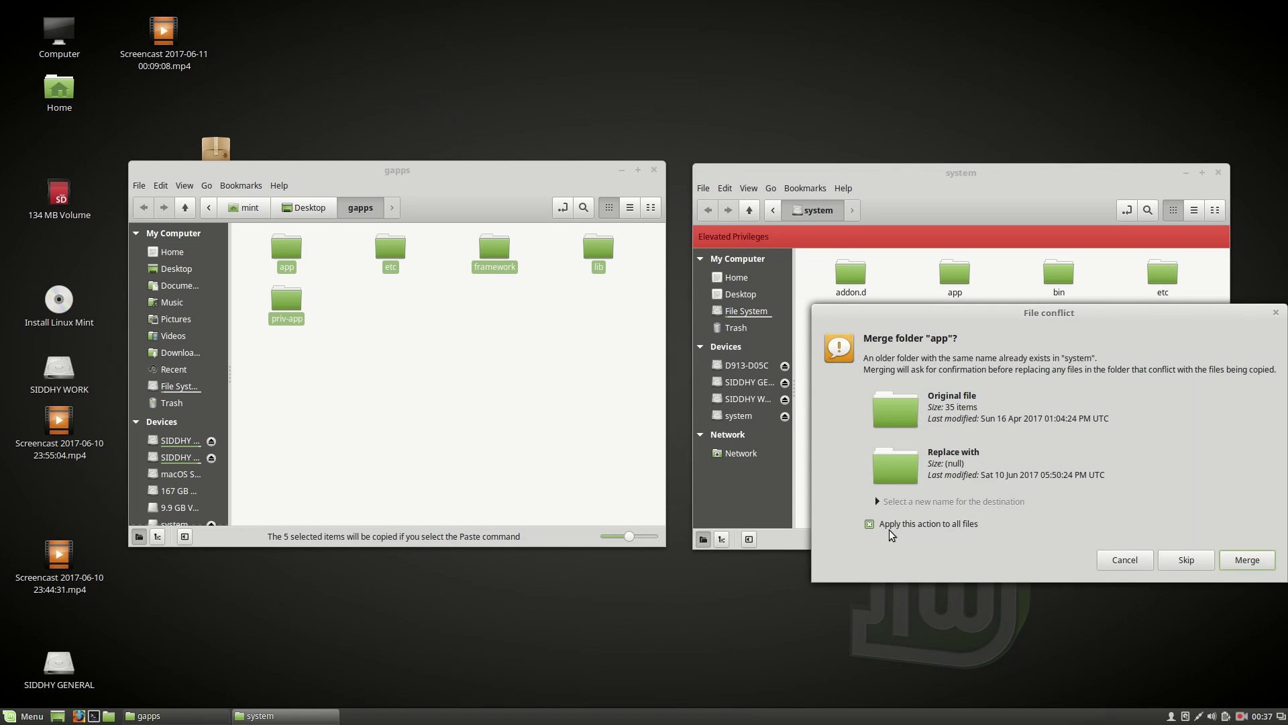
click(1252, 562)
click(1219, 173)
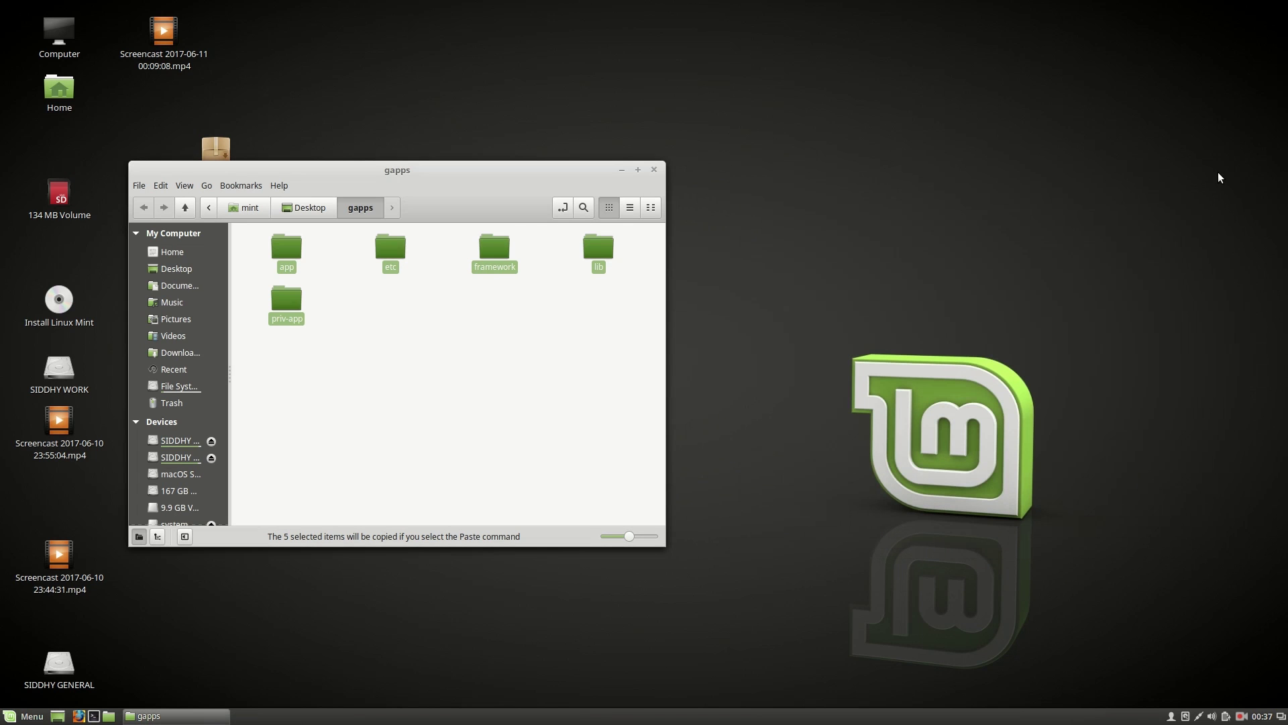
- Close the gapps window
click(654, 169)
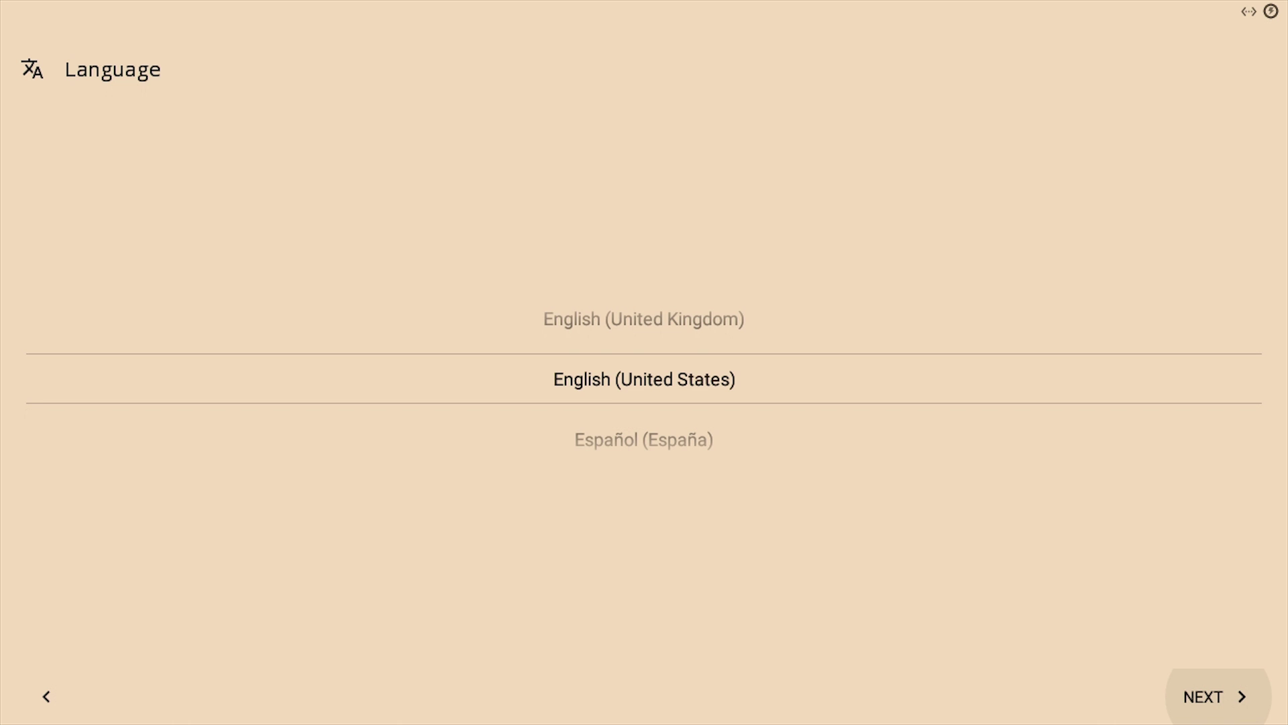
- Continue past the language page, choose Copy your data, and pick A backup from the cloud
key(Return)
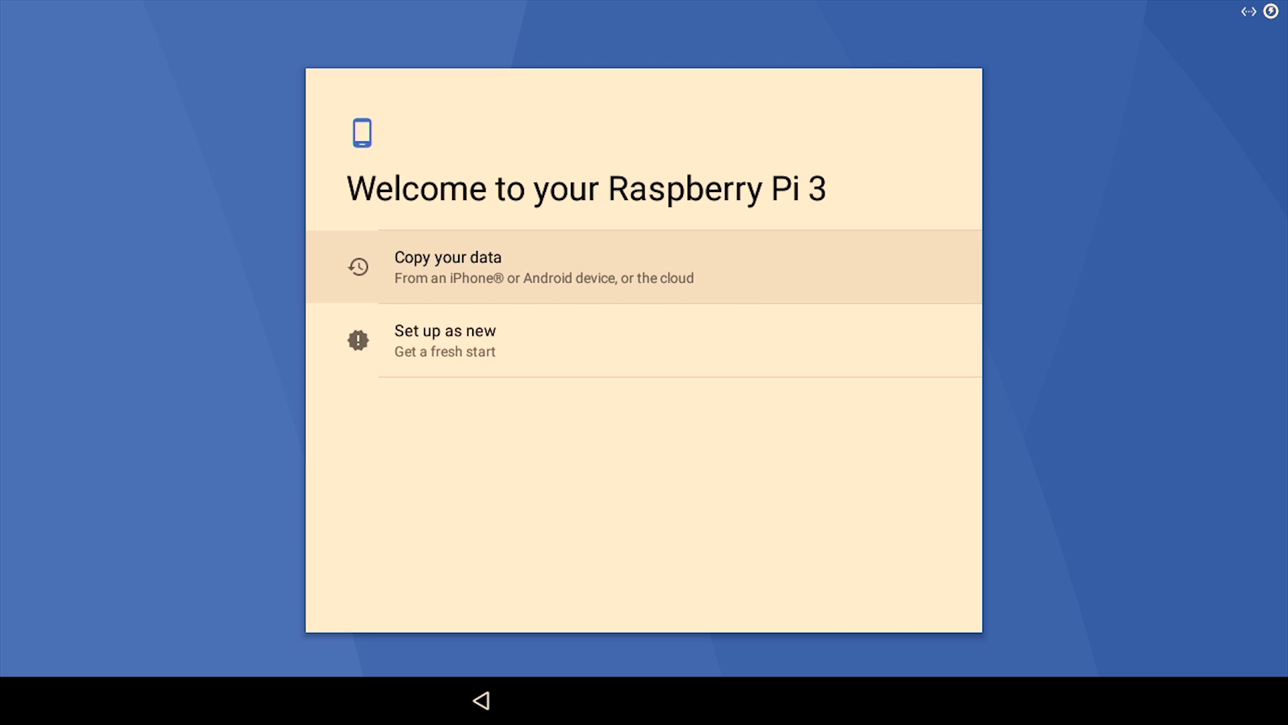
key(Return)
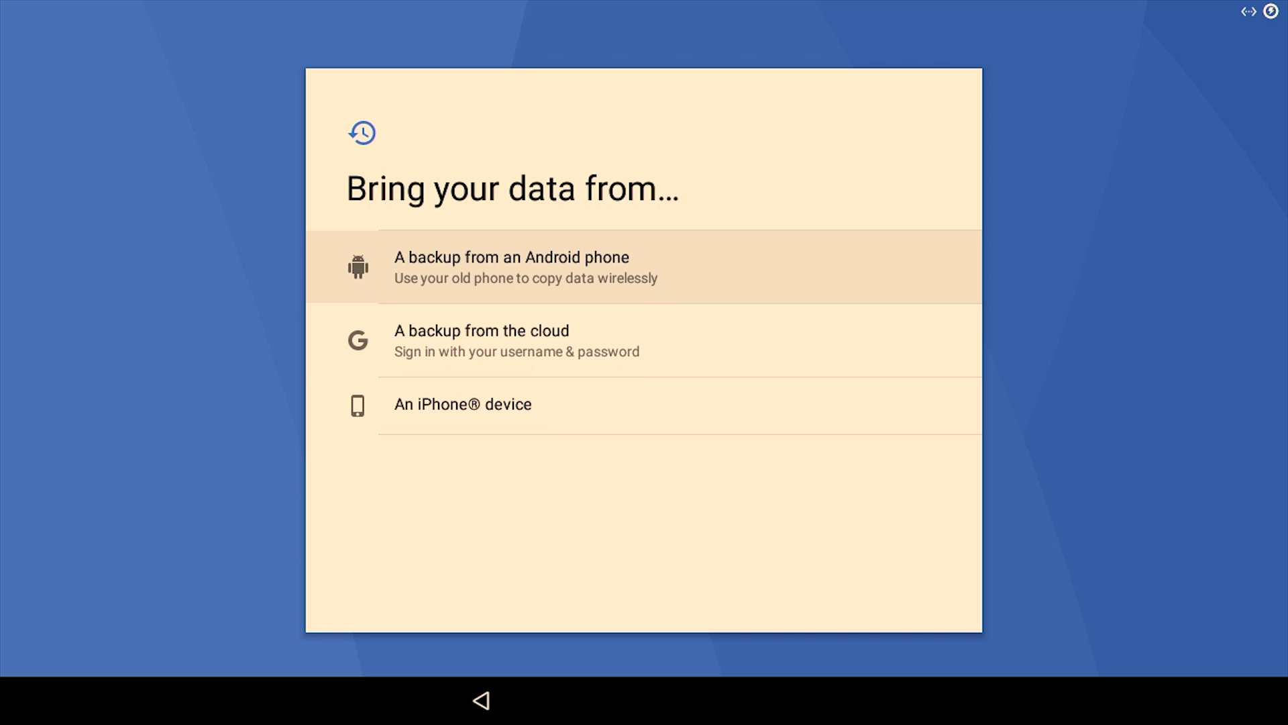
key(Down)
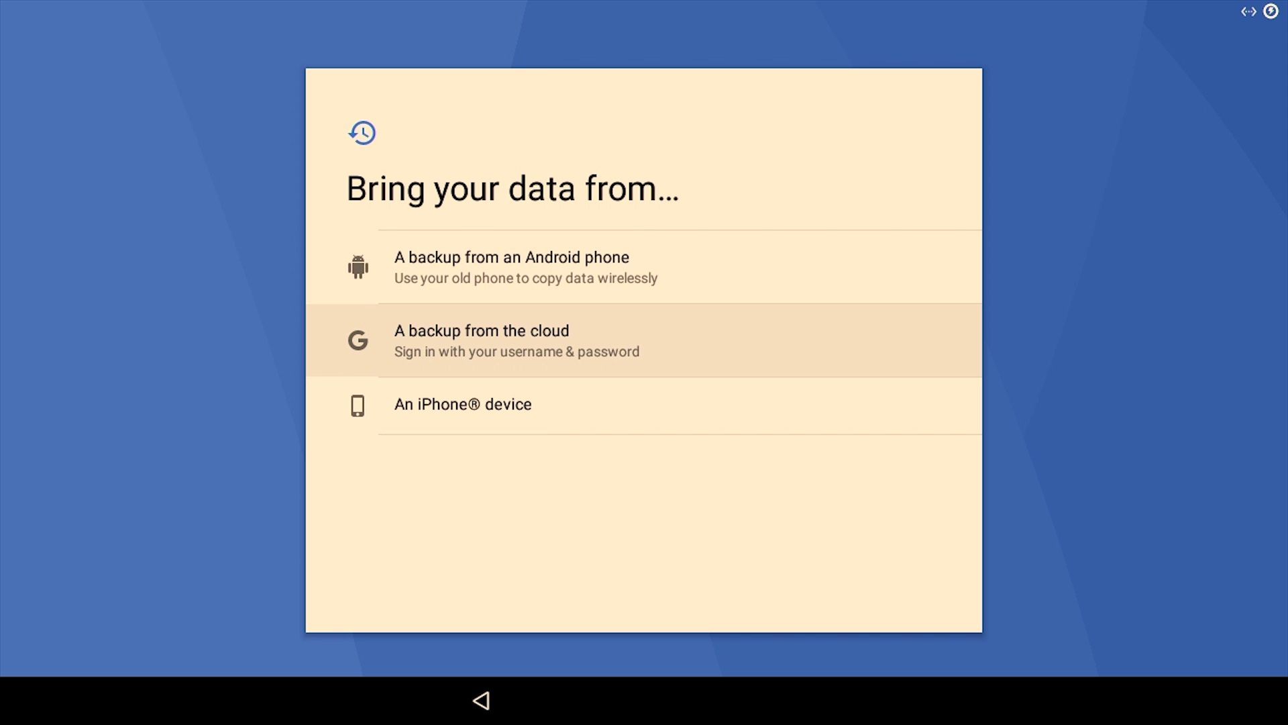
key(Return)
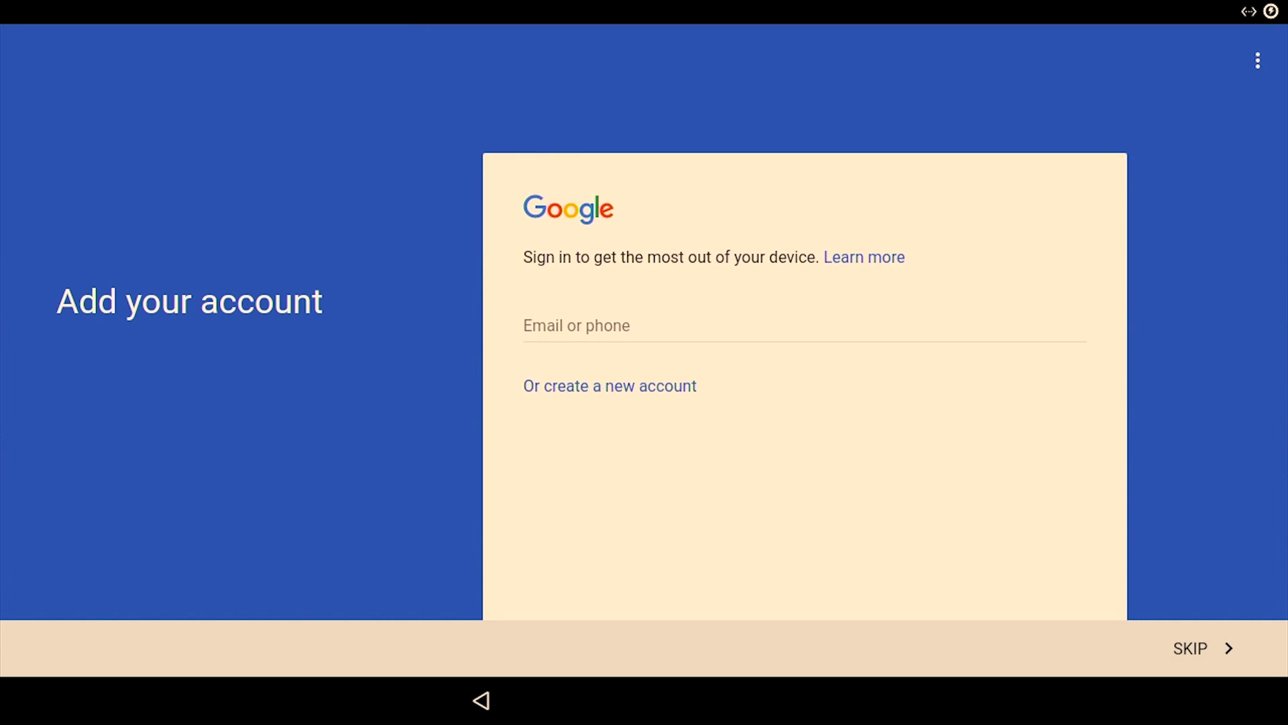
- Choose Don't restore on the Which device? page
click(1258, 61)
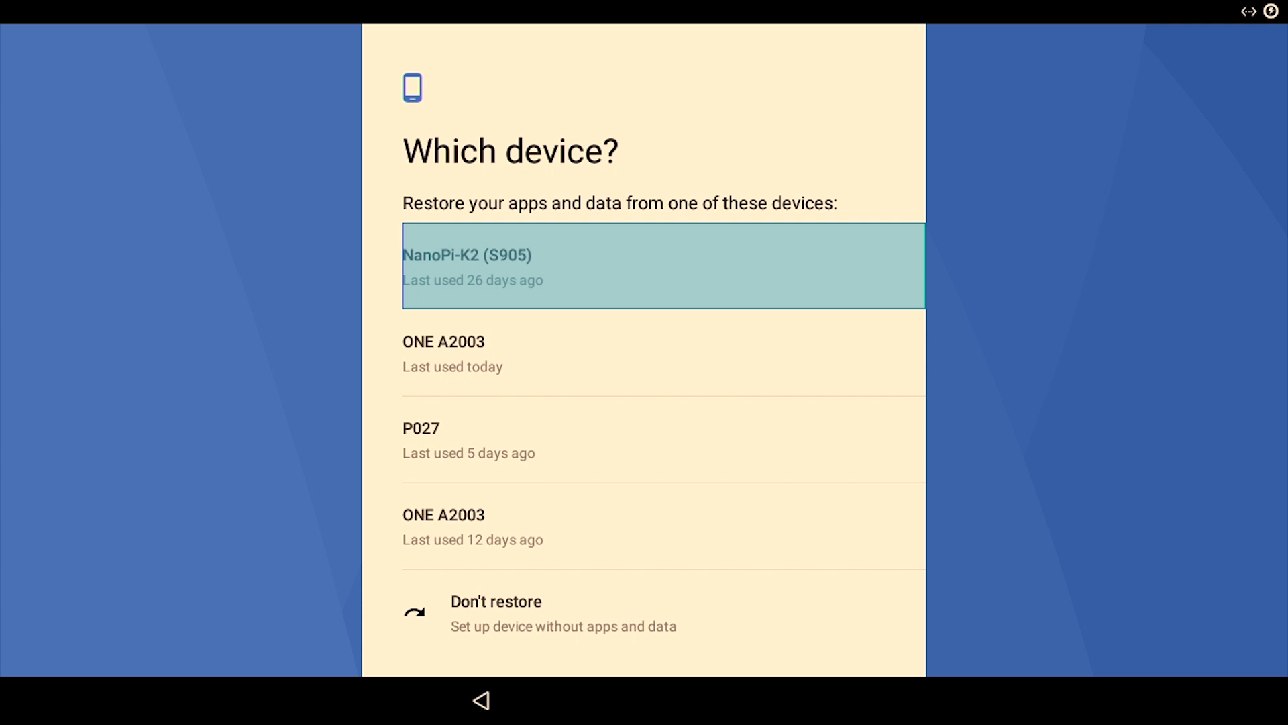
key(Down)
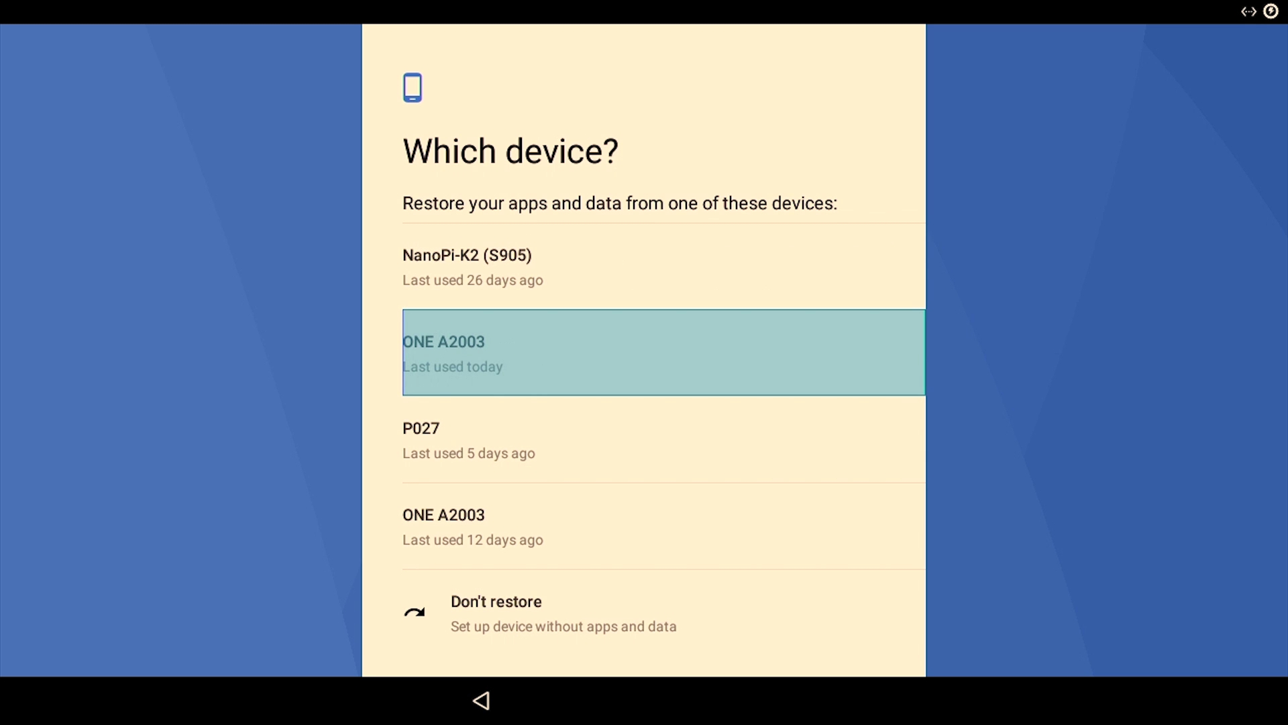
key(Down)
key(Down)
key(Down)
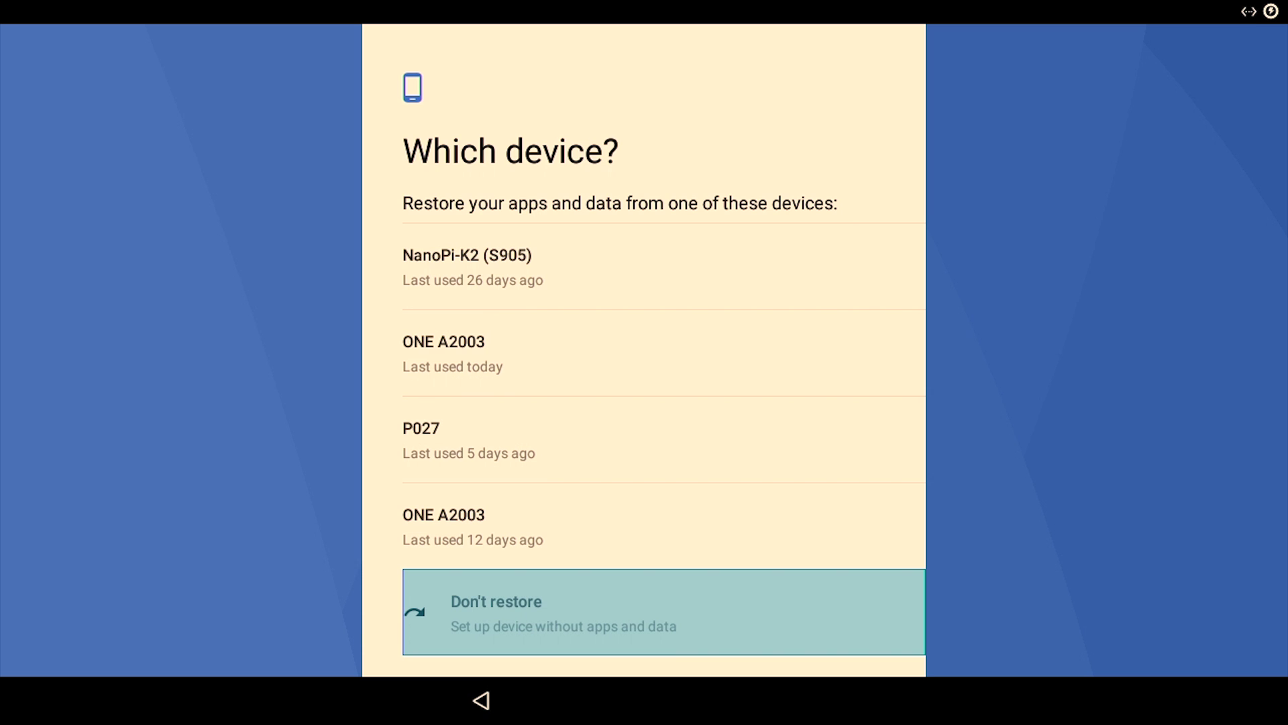
key(Return)
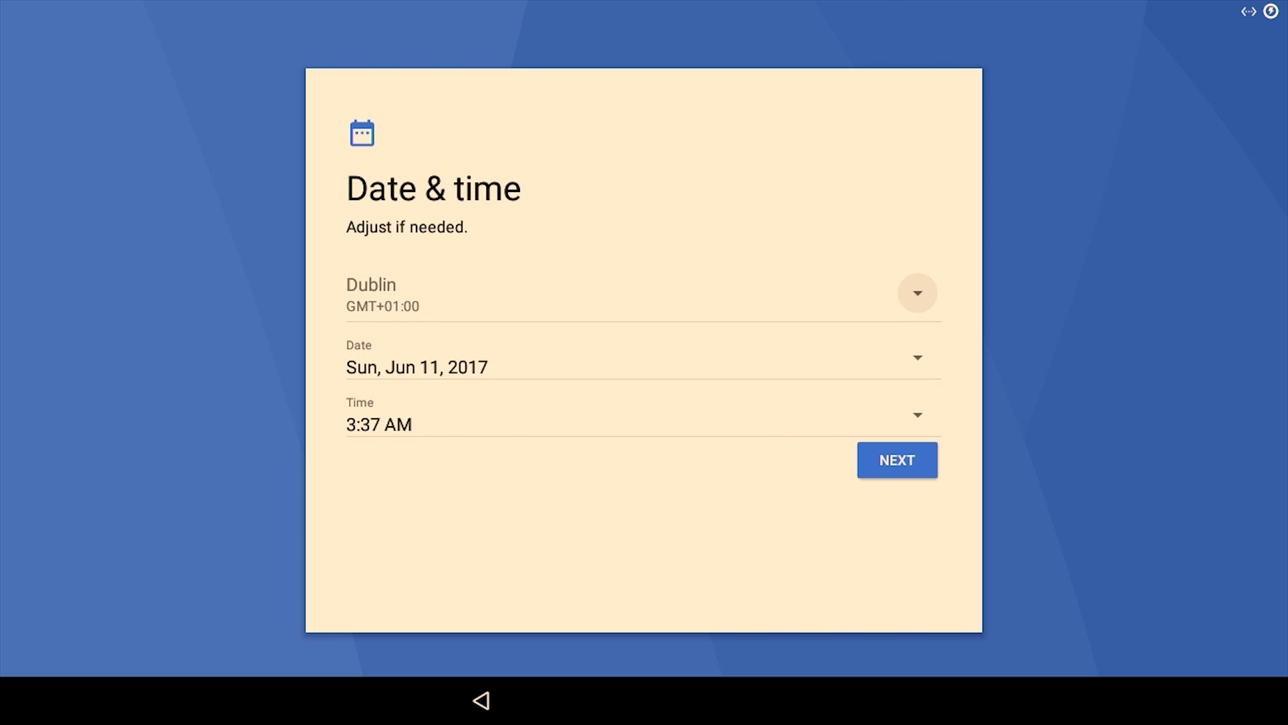
- Accept the Date & time and Google services pages to reach the home screen
key(Return)
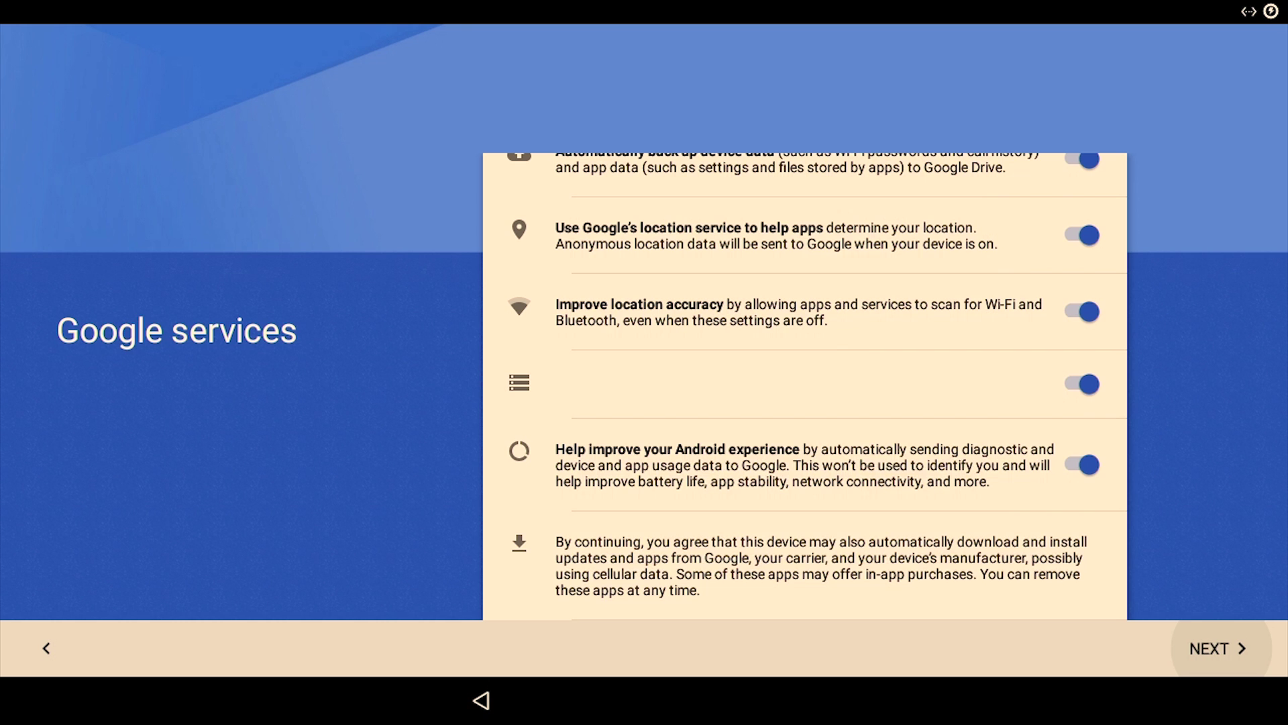
key(Return)
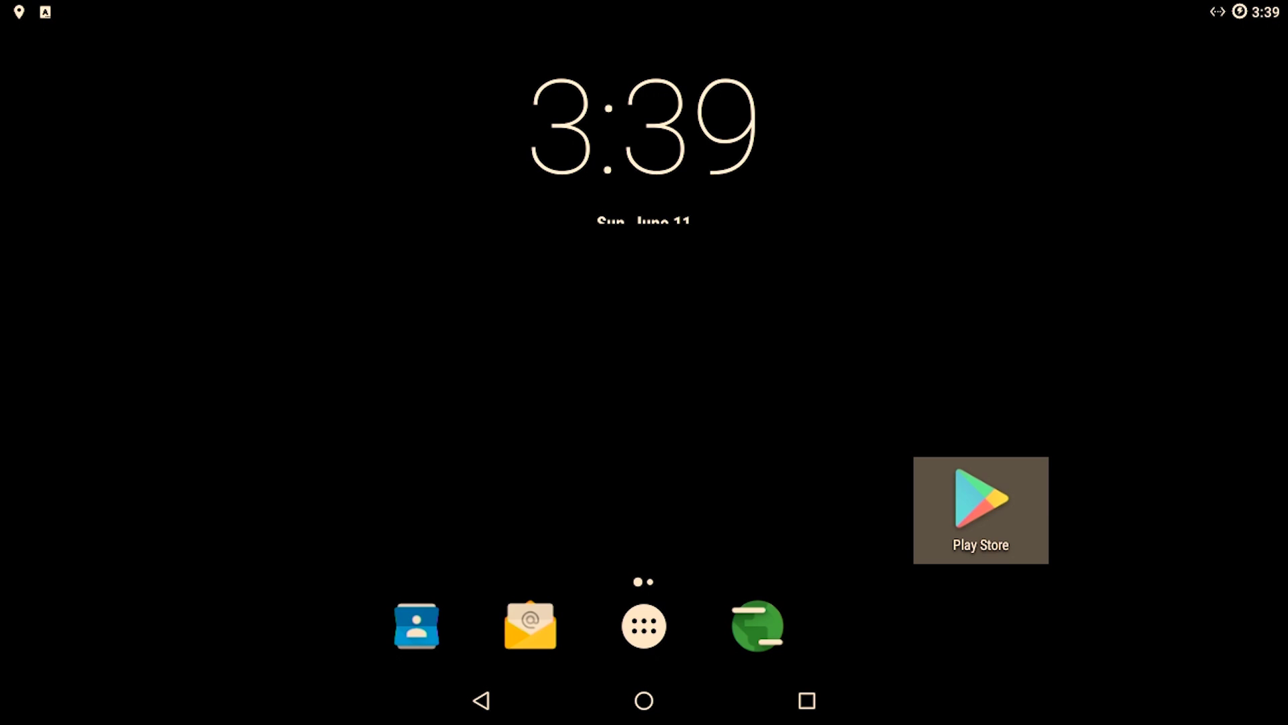
- Search the Play Store for 'ugoos' and open the Ugoos TV Launcher listing
click(981, 510)
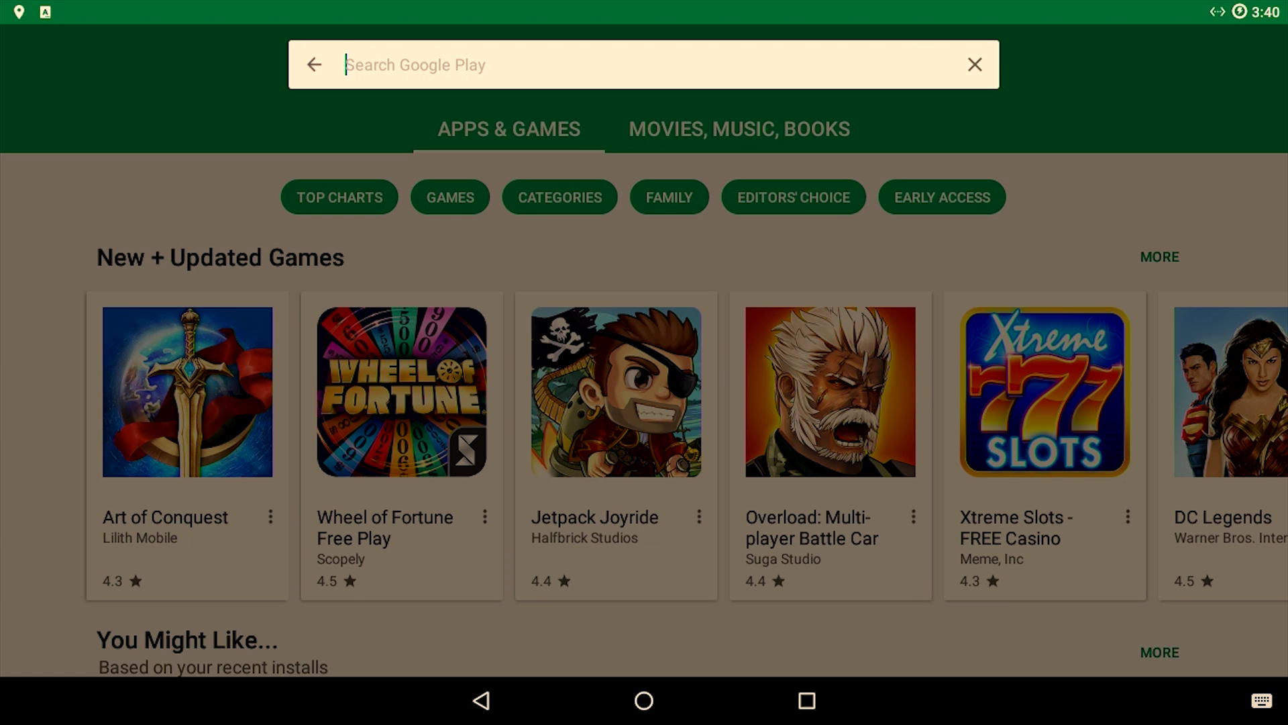
text(ugoos)
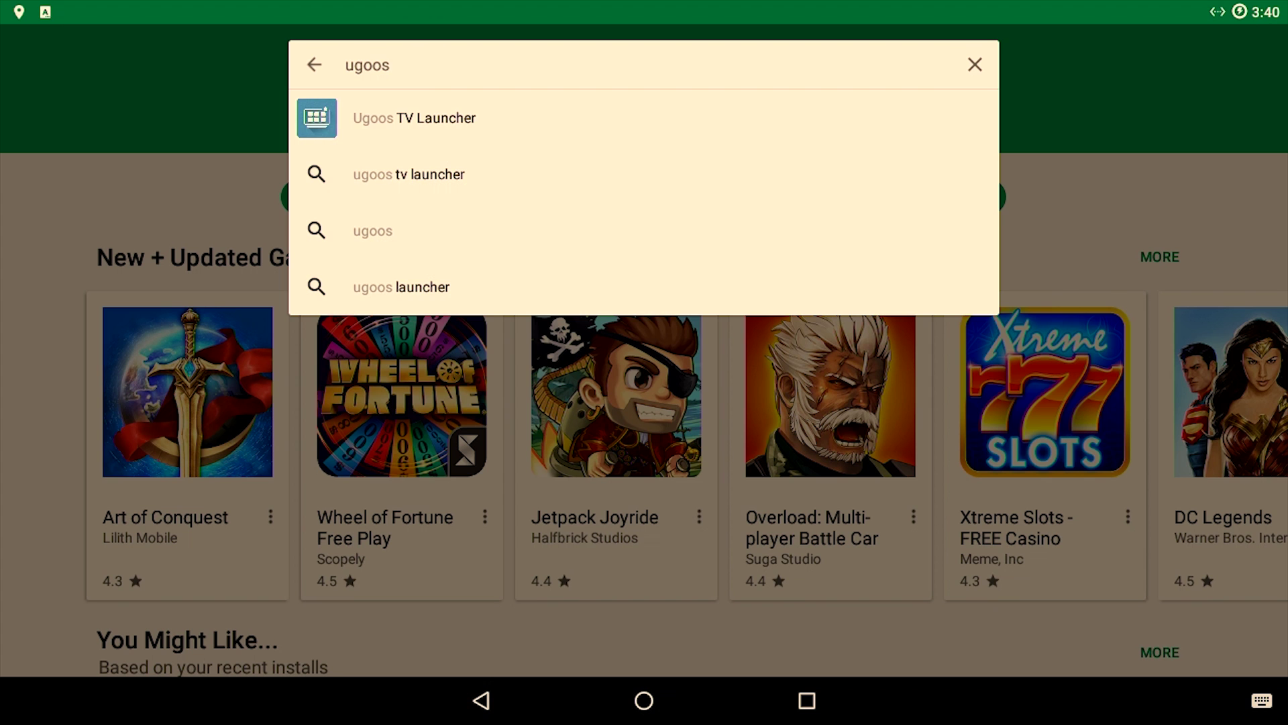
key(Down)
key(Return)
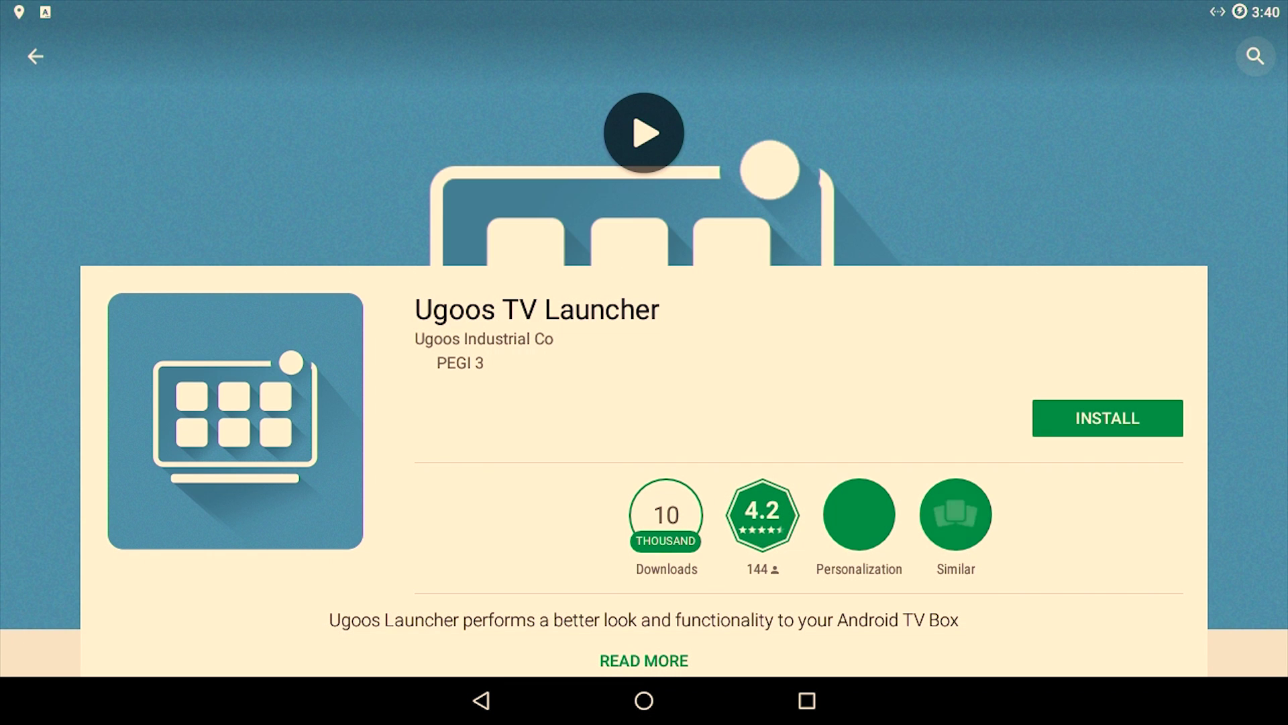
- Install Ugoos TV Launcher and return to the Play Store home while it downloads
key(Return)
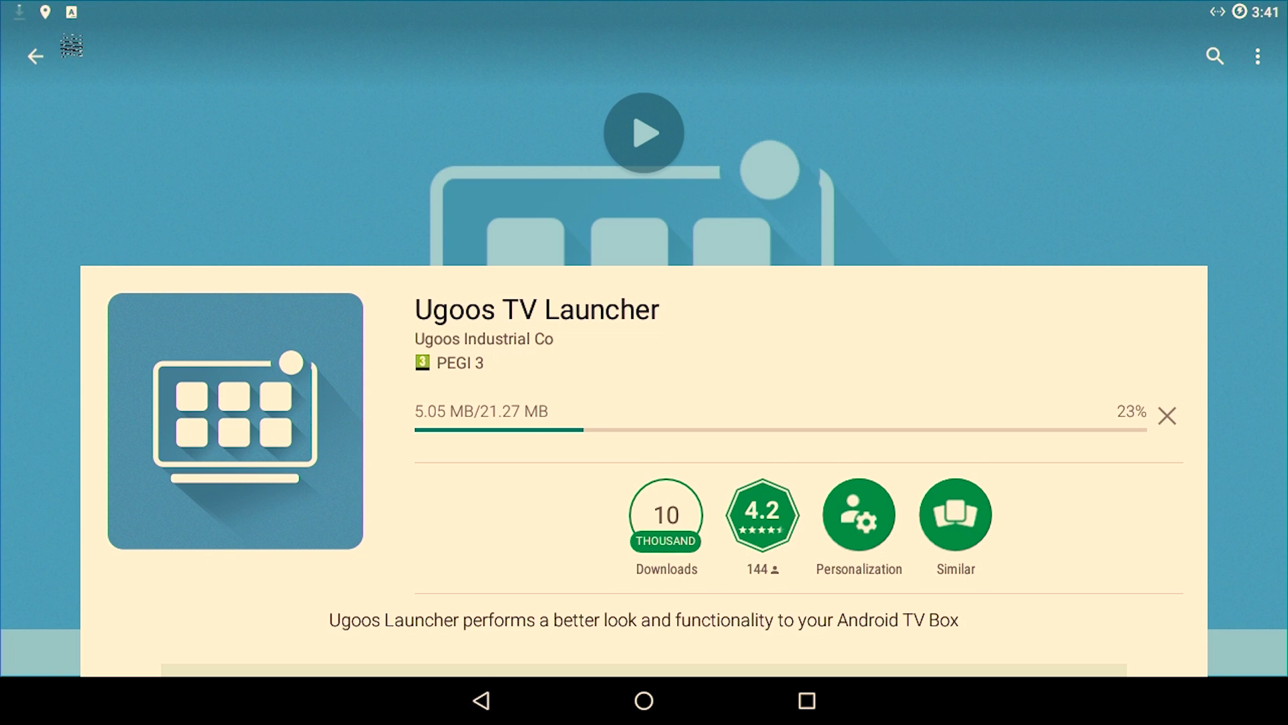
click(49, 51)
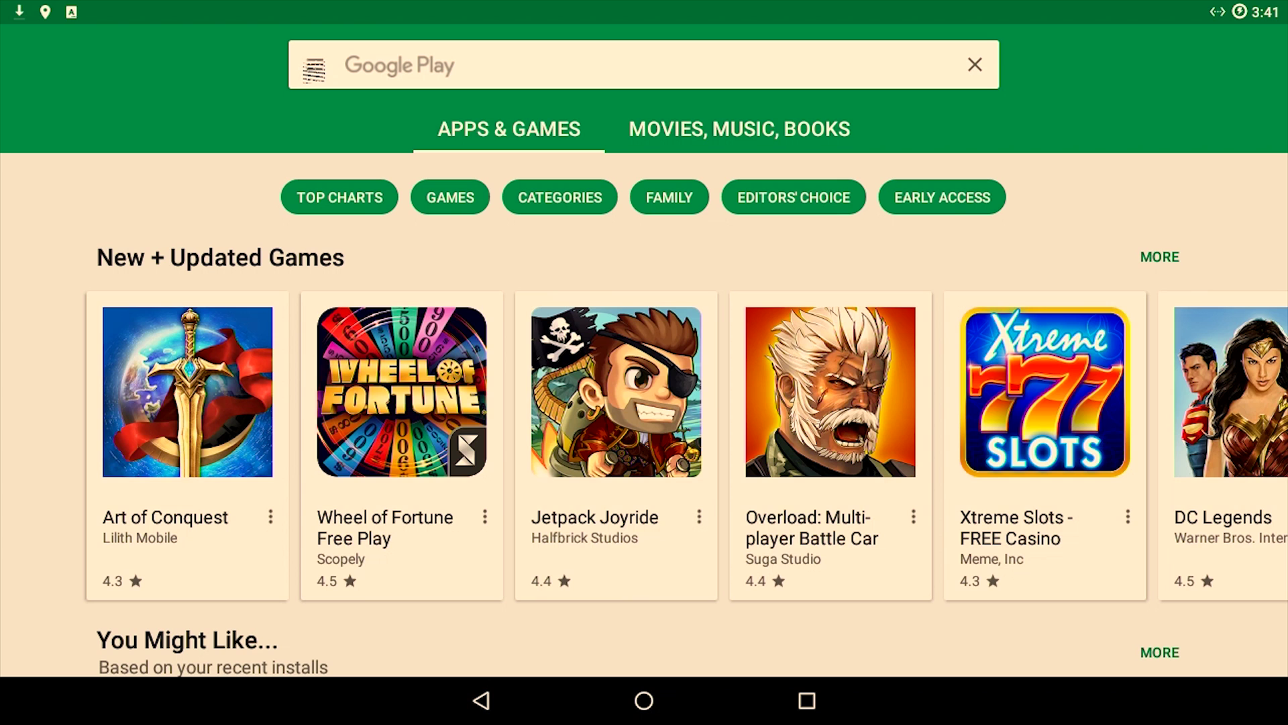
- Search for 'bs player' and install BSPlayer FREE
click(346, 73)
text(bs player)
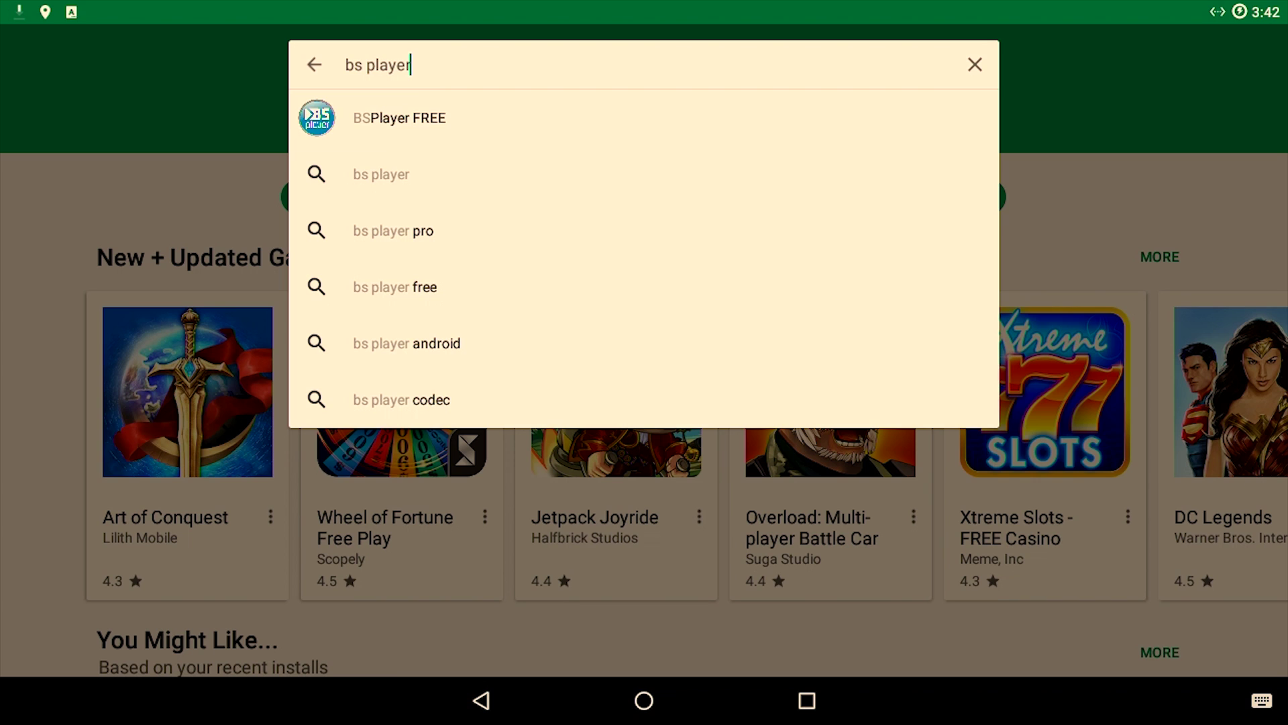
click(644, 118)
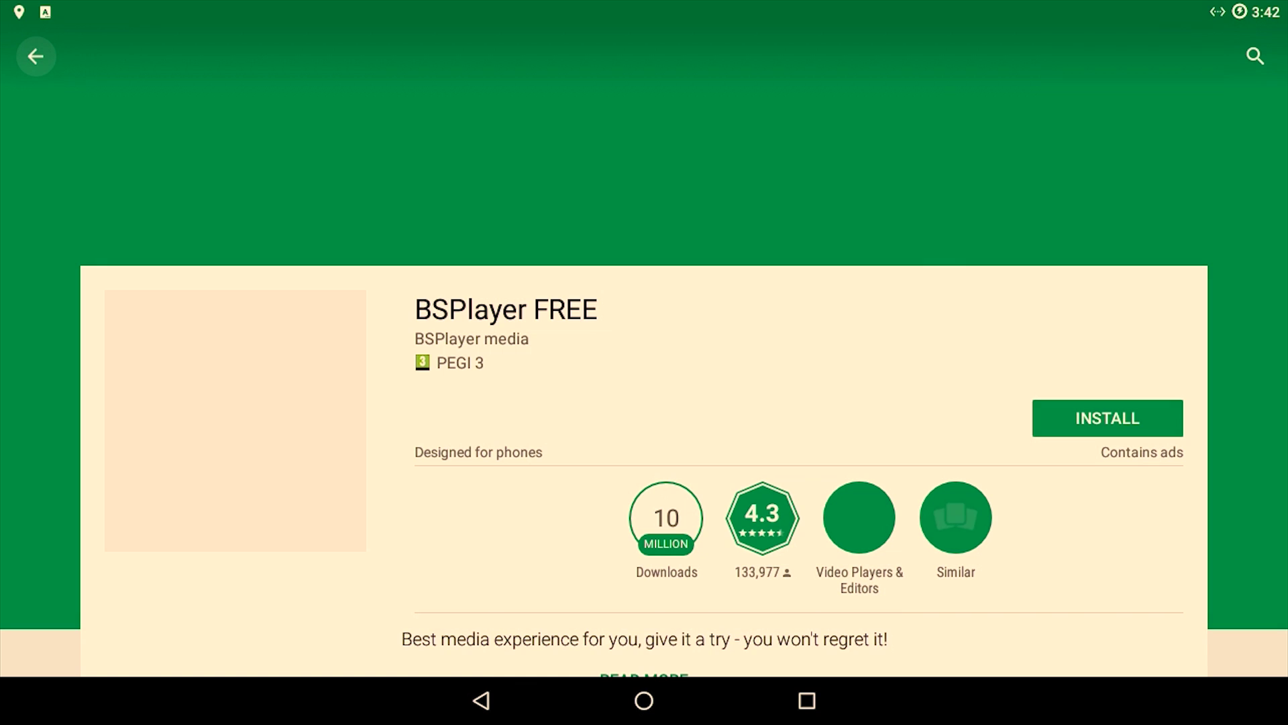
click(1107, 417)
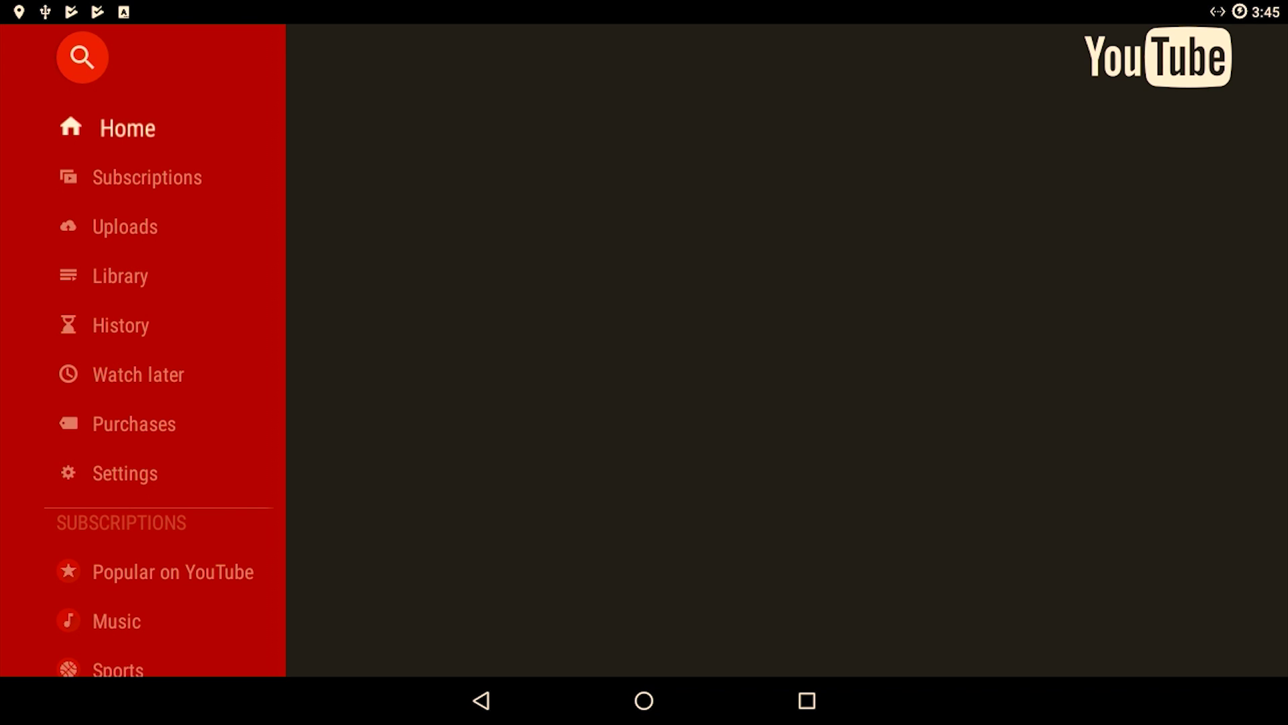
- Play the 20 MISTAKES in THE BOSS BABY video, then exit YouTube
key(Return)
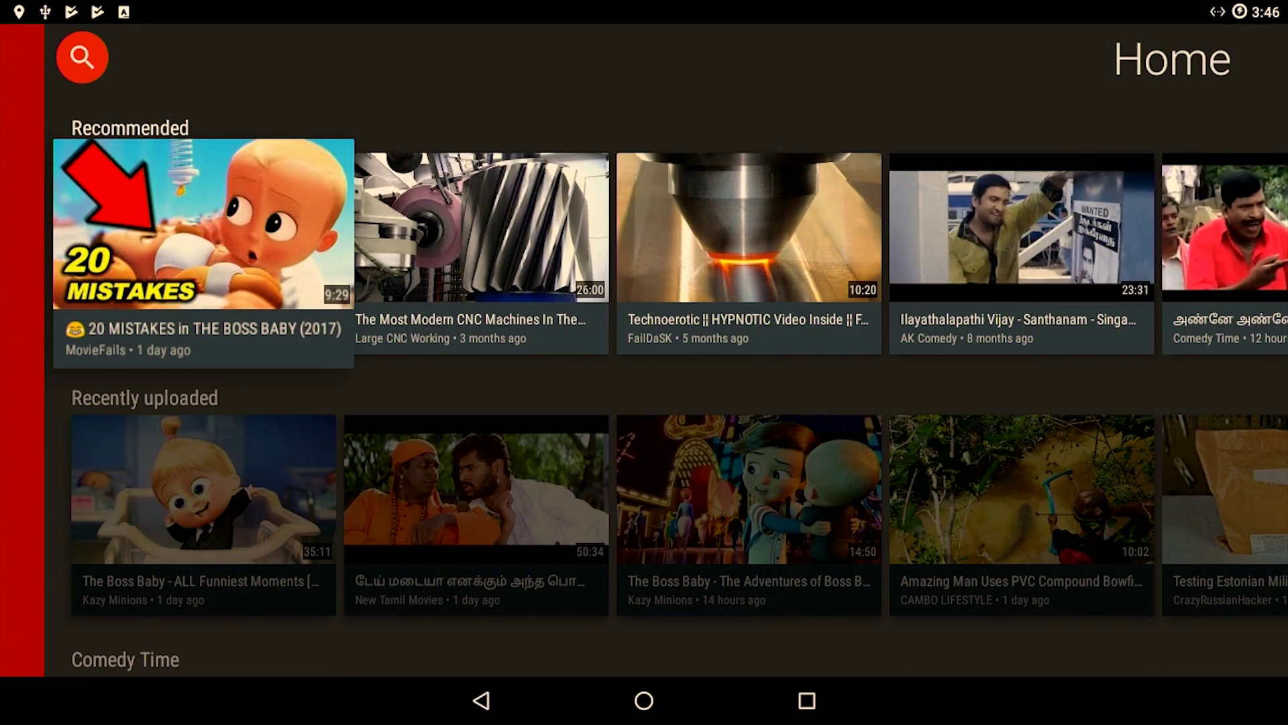
key(Escape)
key(Escape)
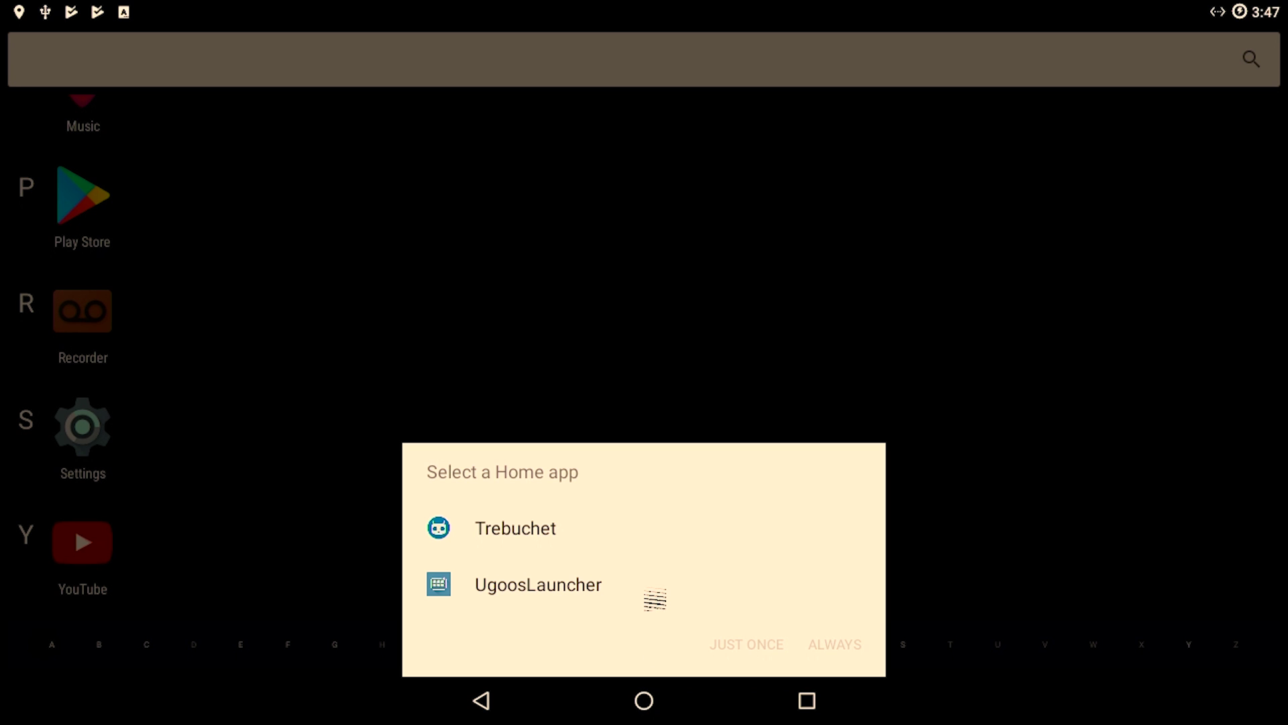
- Choose UgoosLauncher in Select a Home app and confirm with Just once
key(Down)
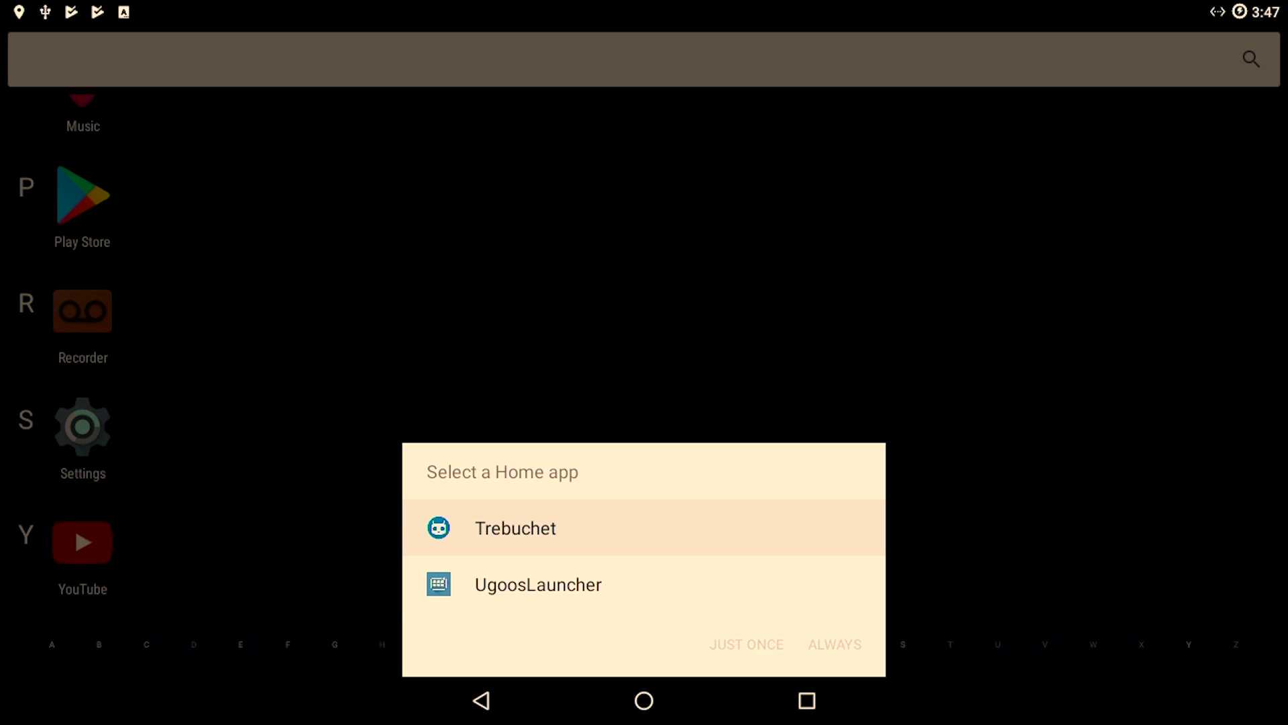
key(Down)
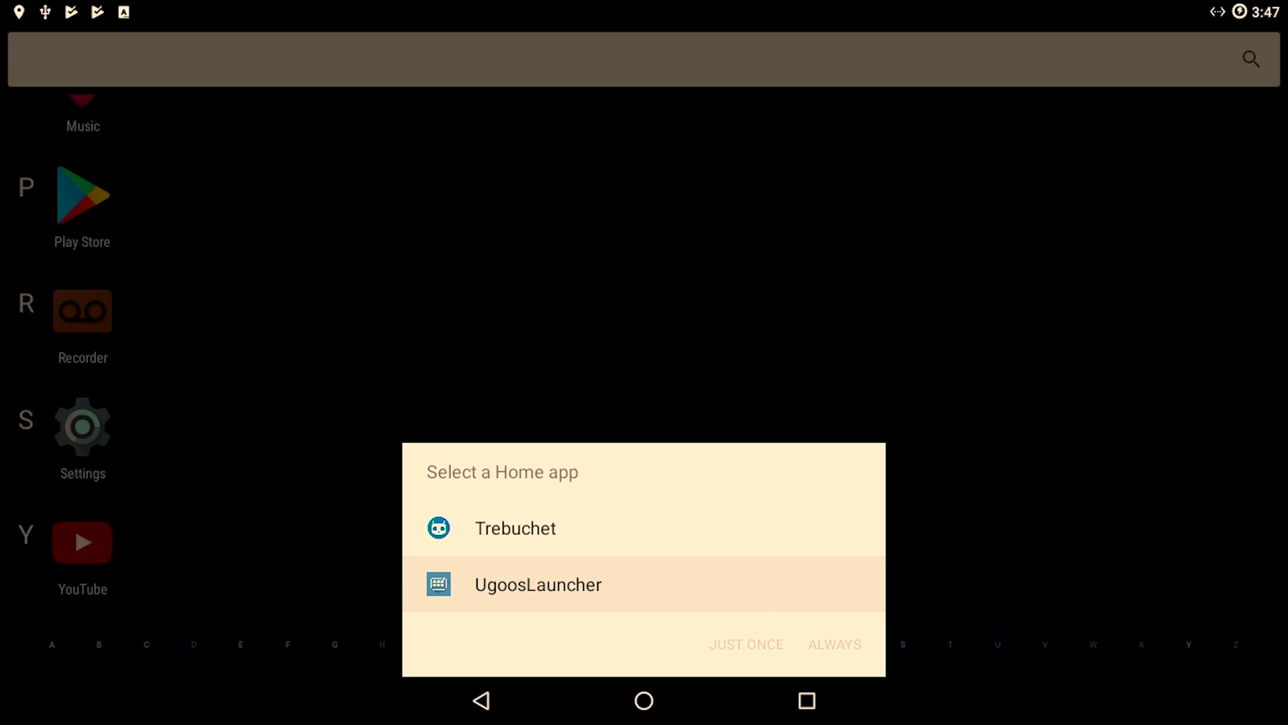
key(Return)
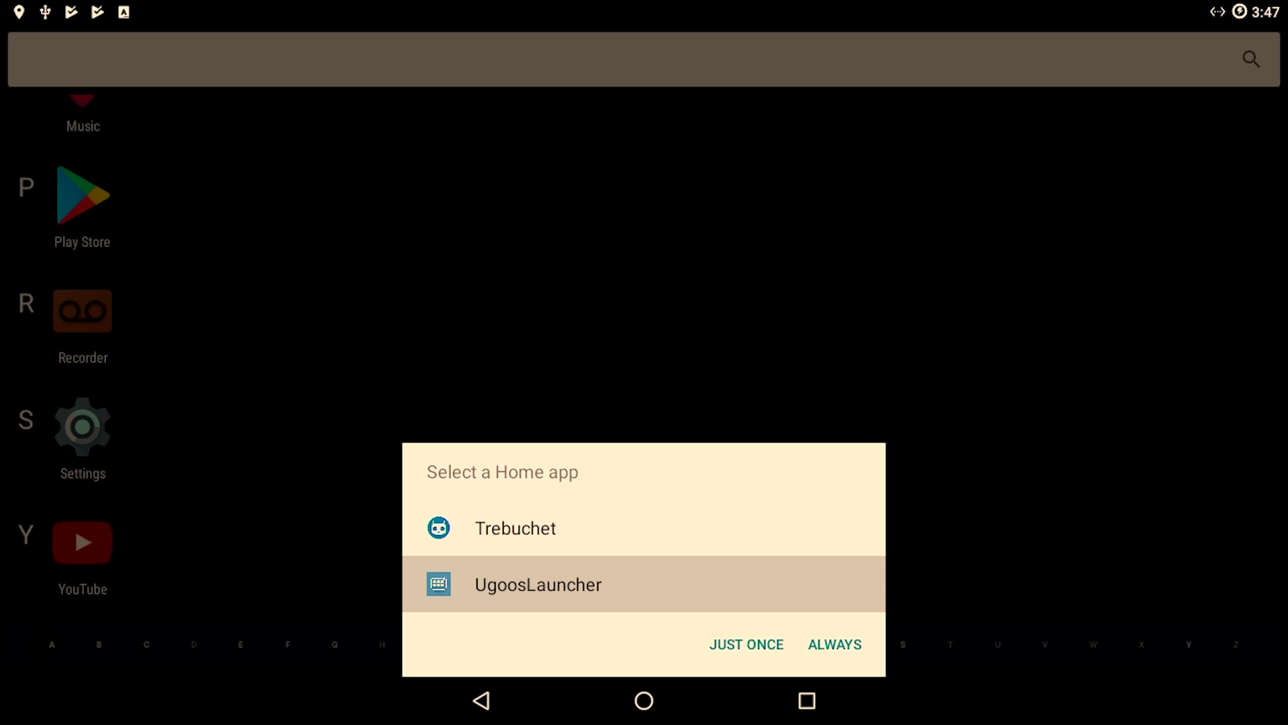
key(Down)
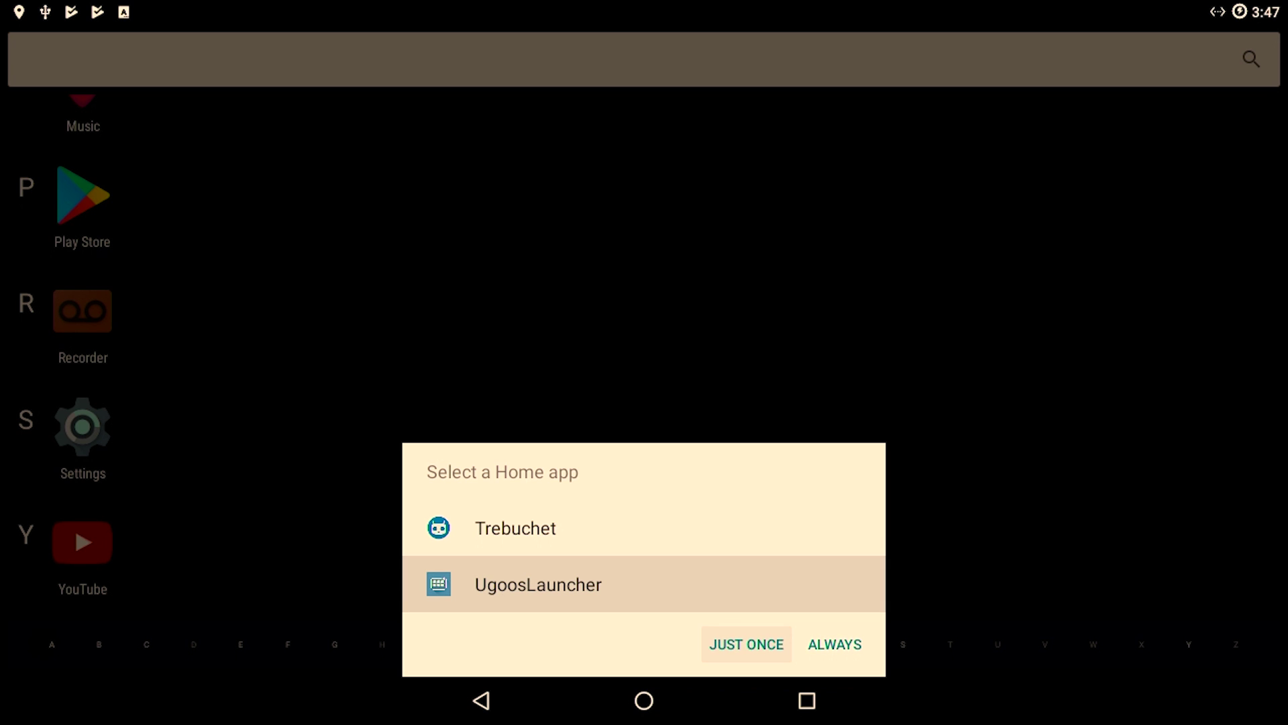
key(Return)
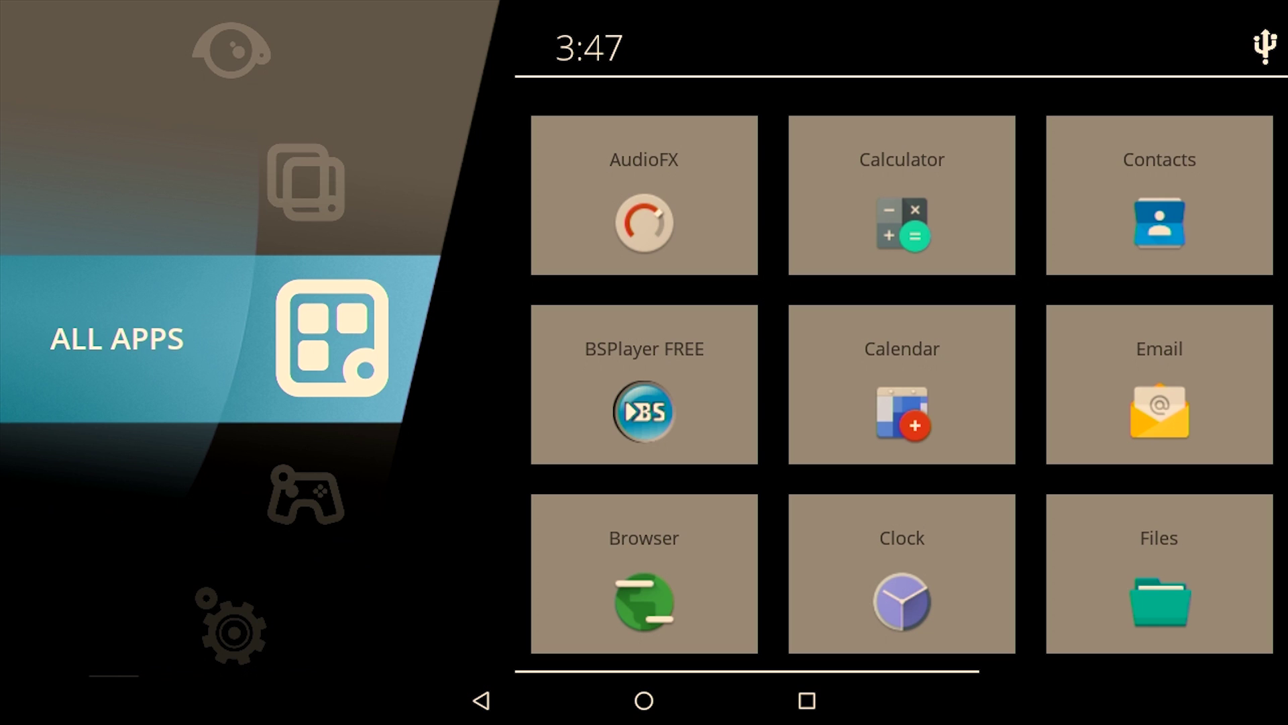
- Move past the OTHER and SETTINGS categories to OPTIONS and switch the All Apps tiles to plain black
key(Up)
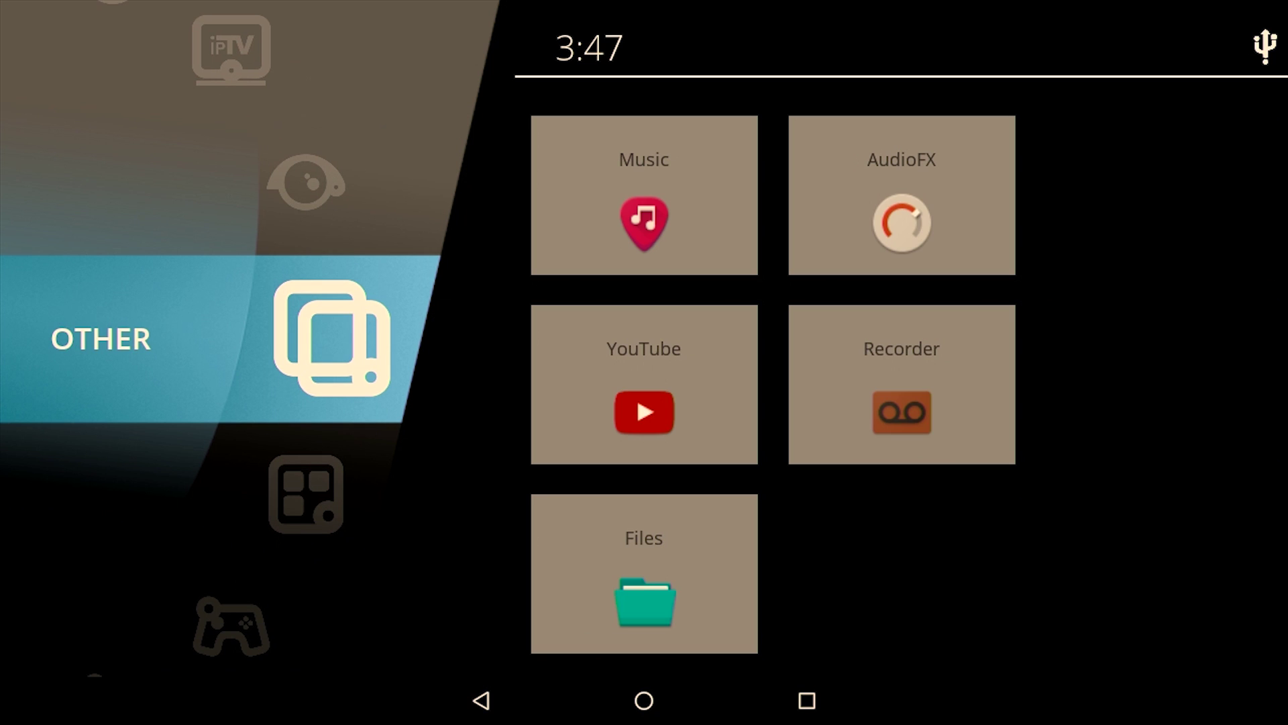
key(Down)
key(Down)
key(Down)
key(Down)
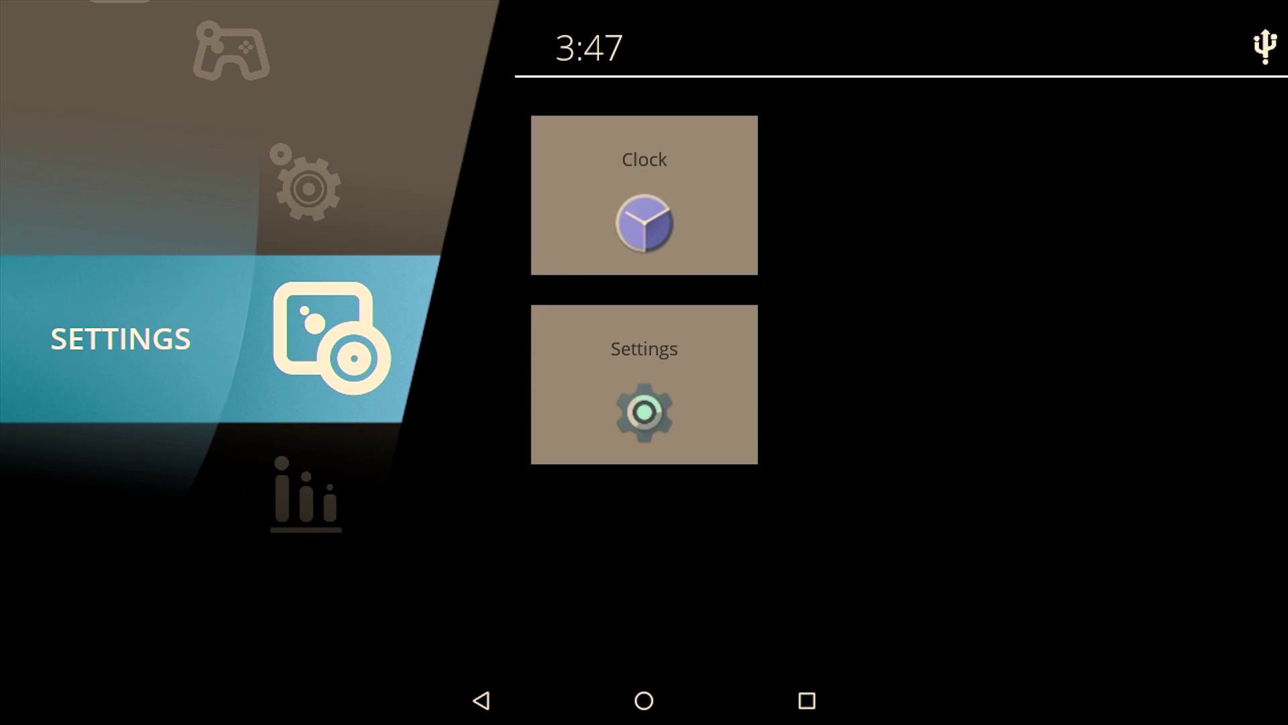
key(Down)
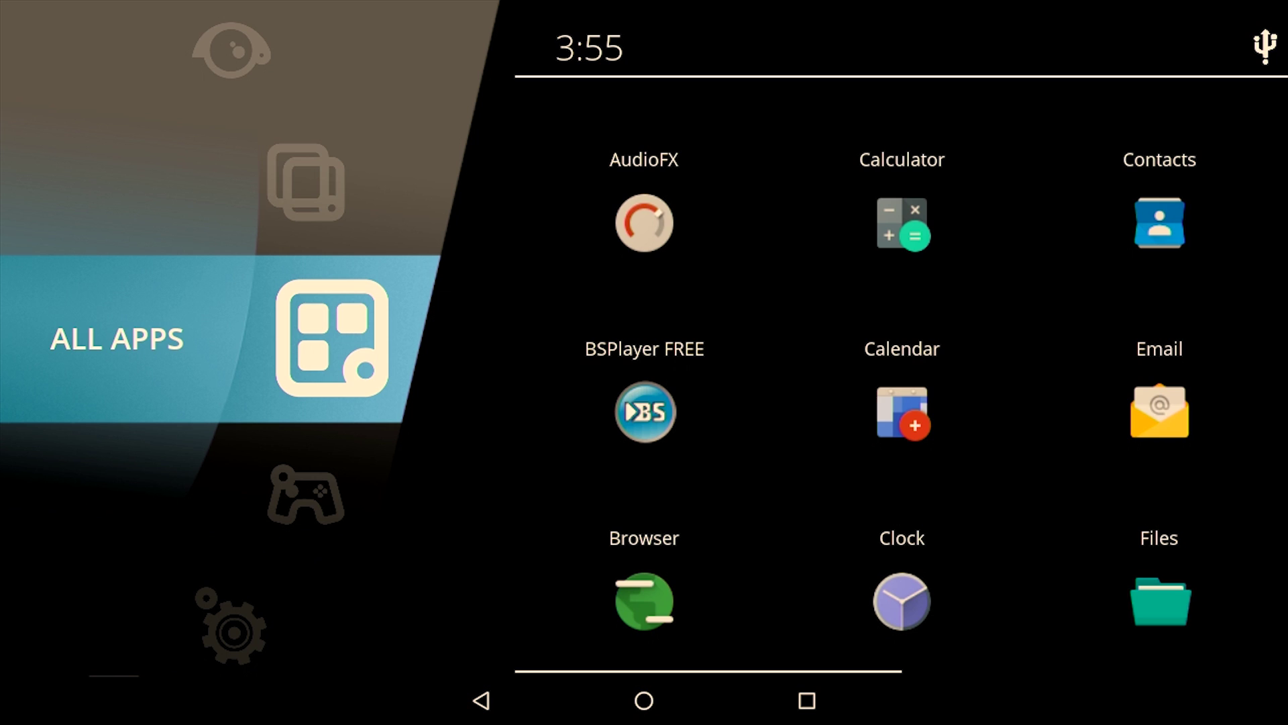
- Move to the launcher's SETTINGS category and select the Settings app
key(Right)
key(Left)
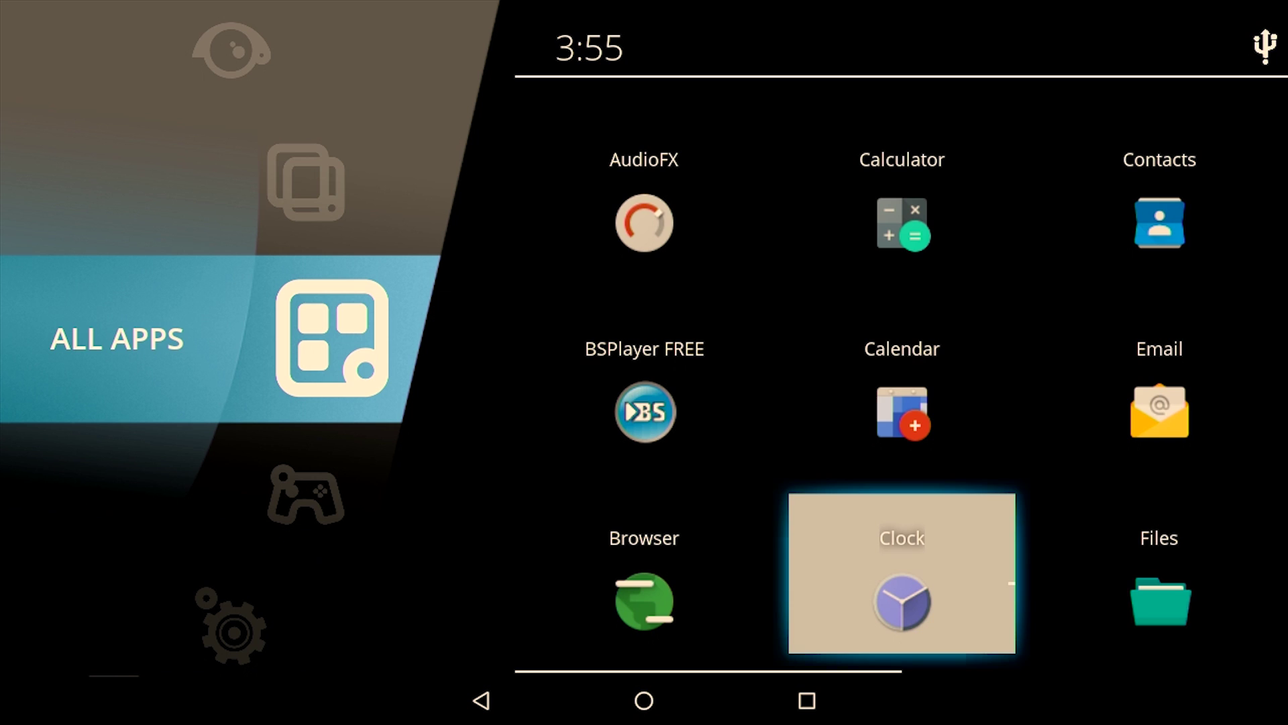
key(Left)
key(Left)
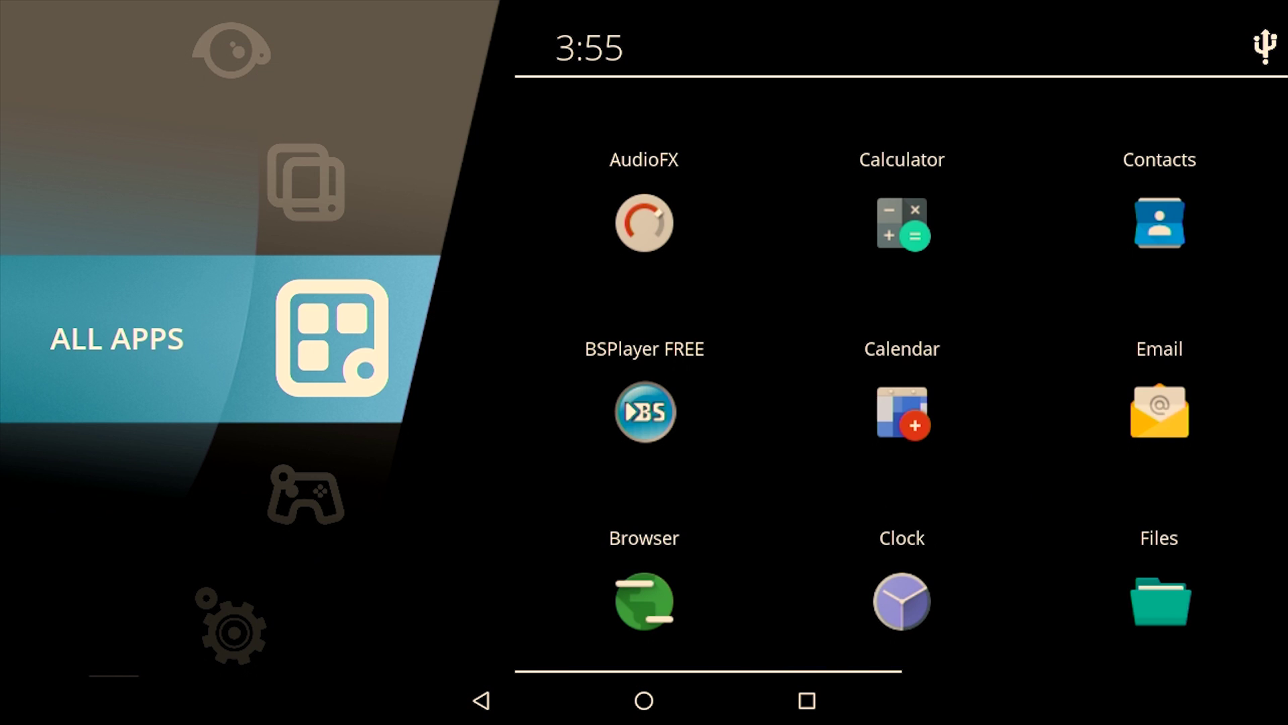
key(Down)
key(Down)
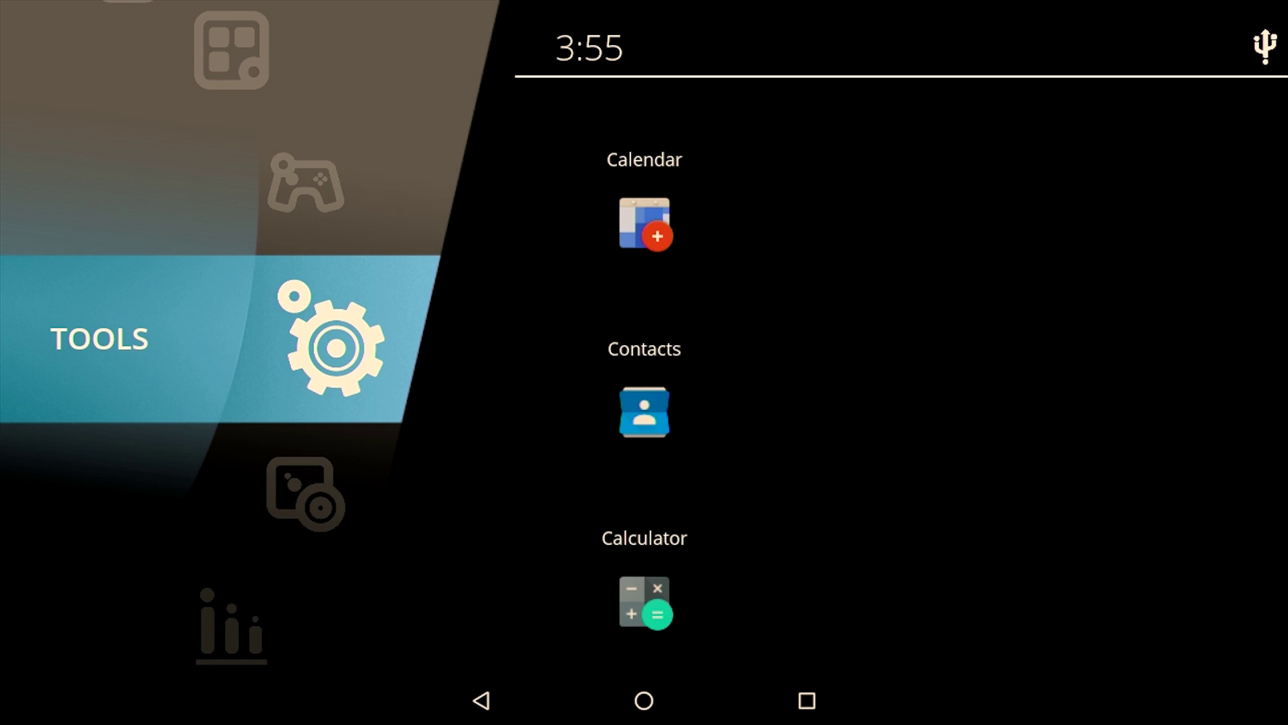
key(Down)
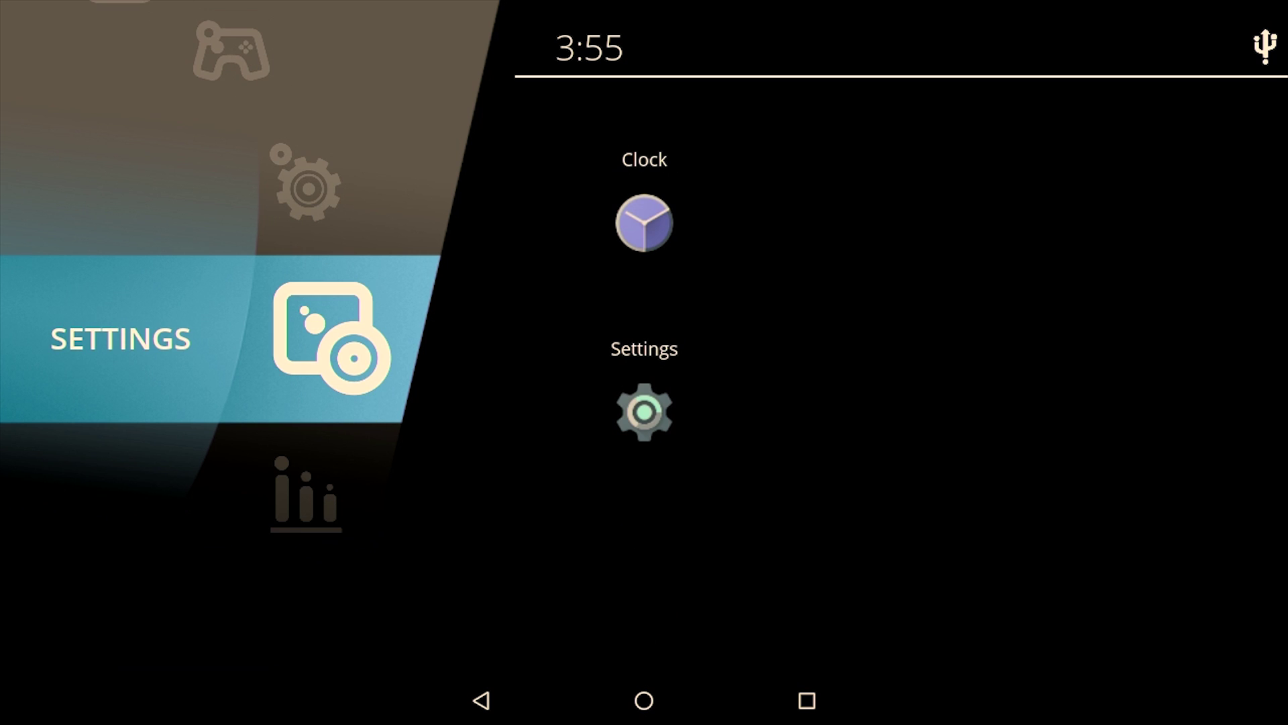
key(Right)
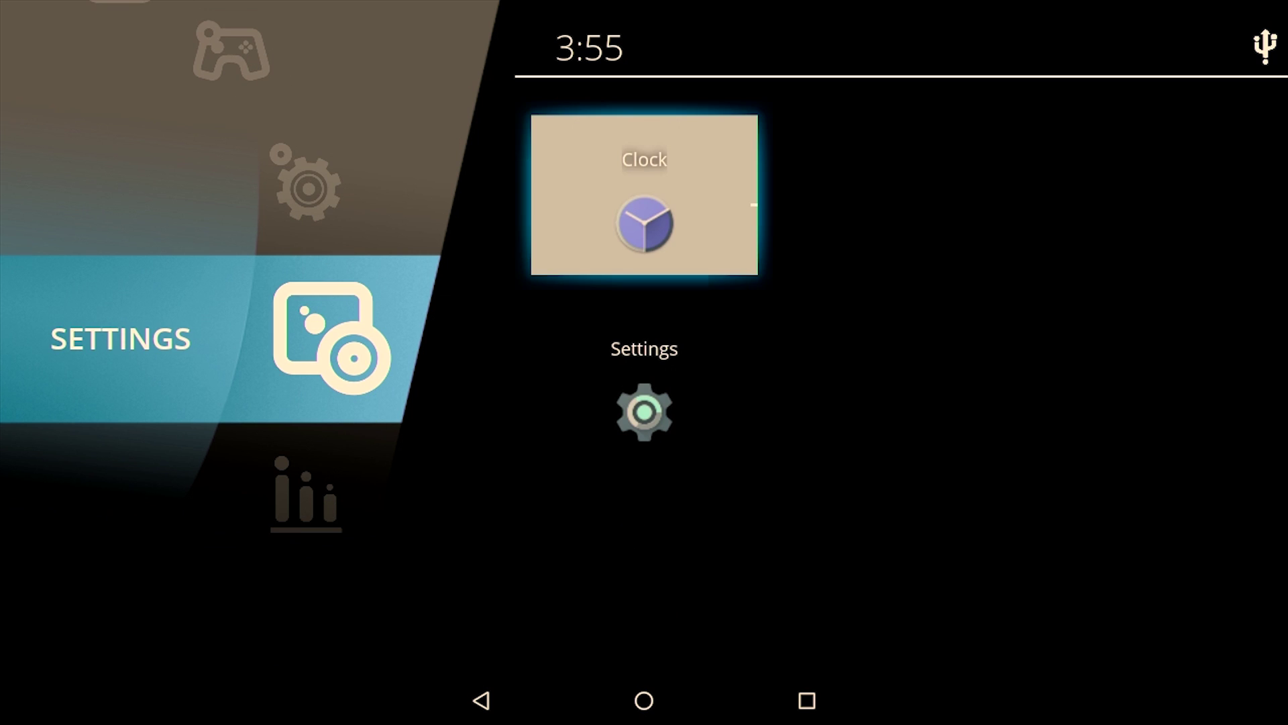
key(Down)
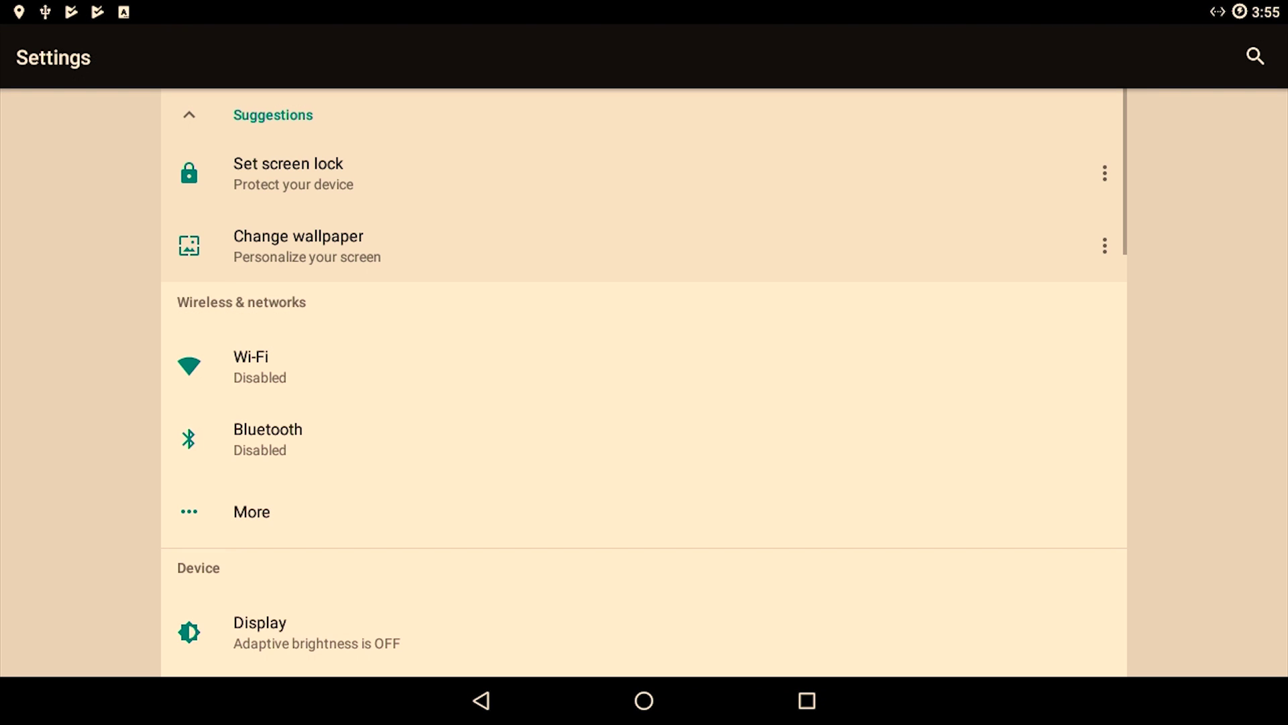
- Move down the Settings list to System and open About tablet
key(Down)
key(Down)
key(Down)
key(Down)
key(Down)
key(Down)
key(Down)
key(Down)
key(Down)
key(Down)
key(Down)
key(Down)
key(Down)
key(Down)
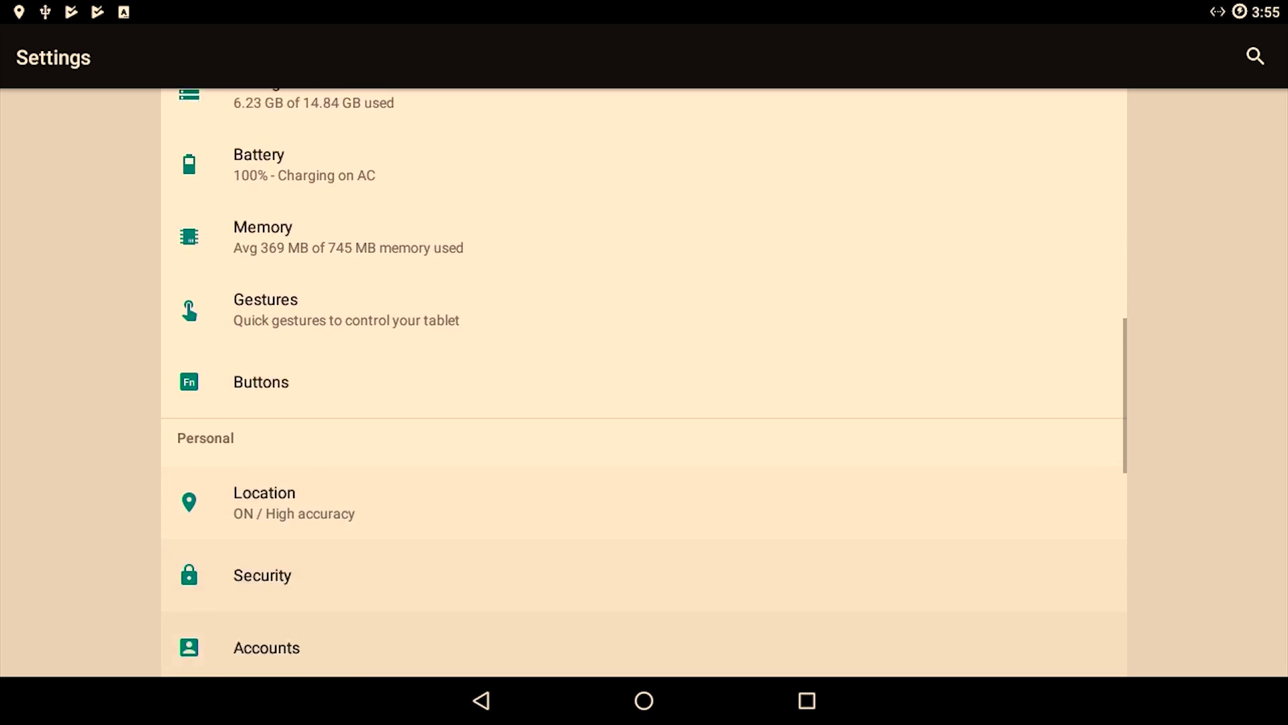
key(Down)
key(Down)
key(Down)
key(Down)
key(Down)
key(Down)
key(Down)
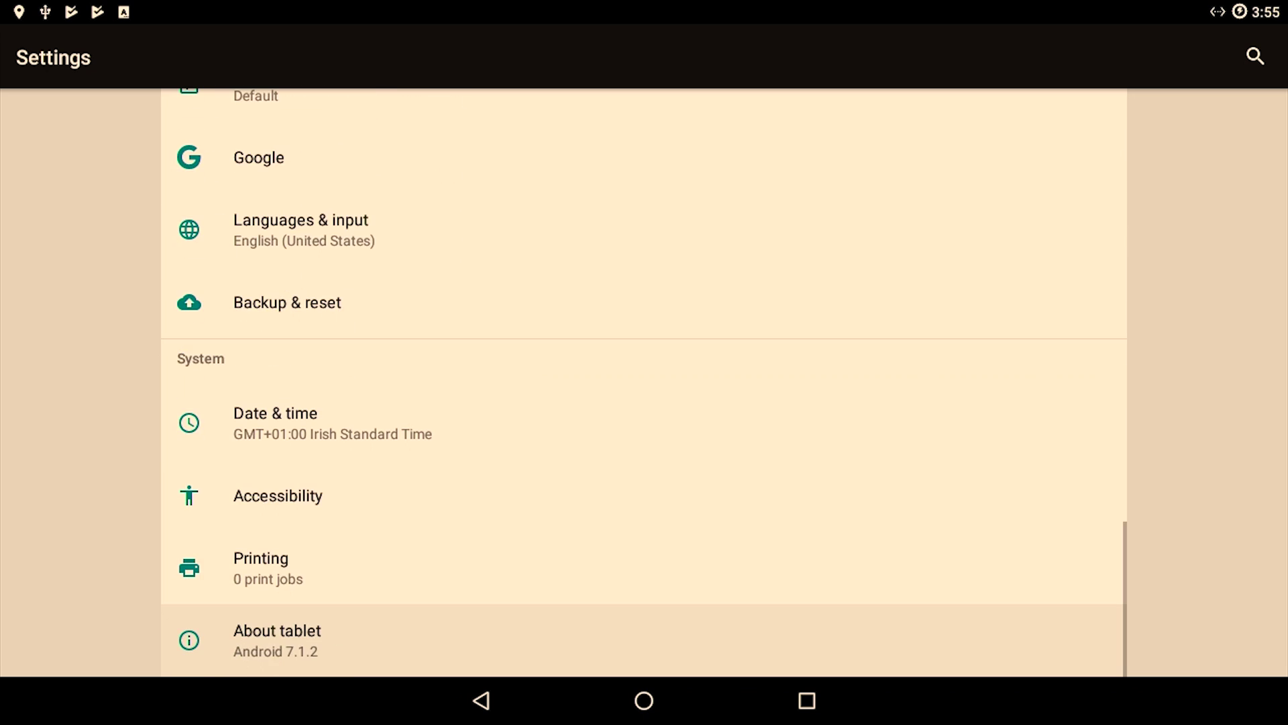
click(644, 640)
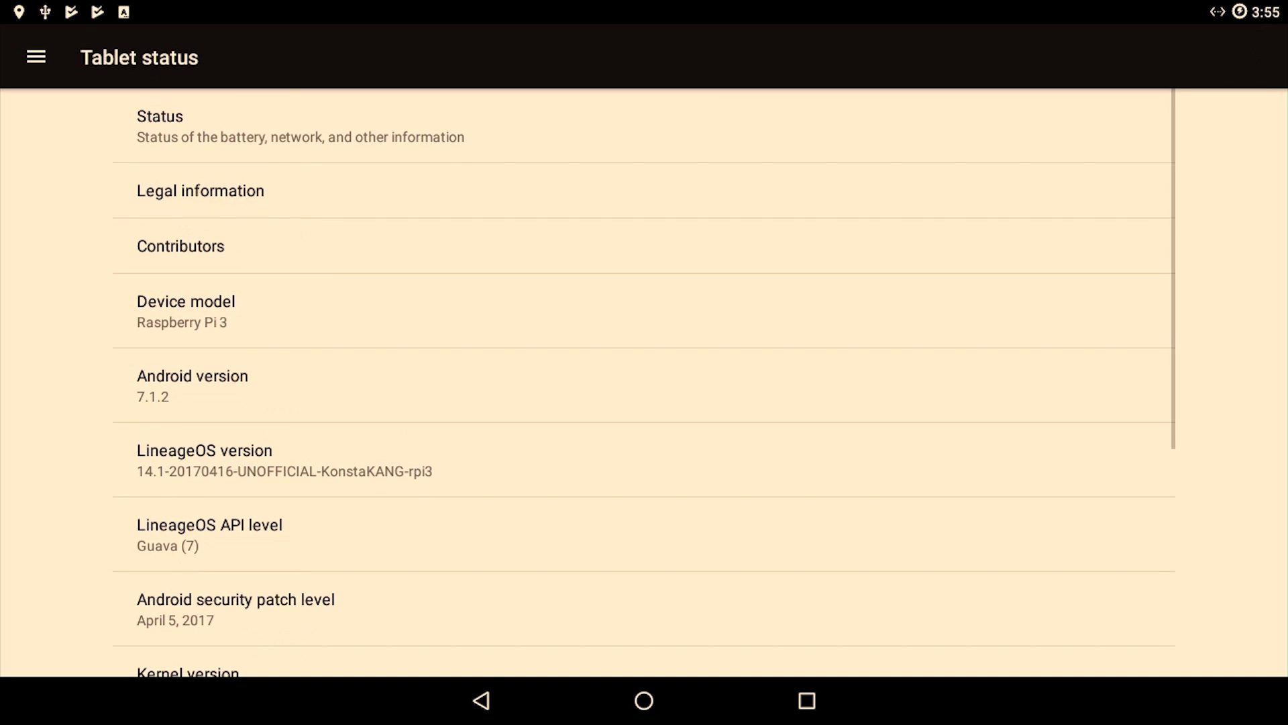
- Tap Build number repeatedly until developer settings are enabled, then return to the main Settings list
scroll(1134, 561, down, 5)
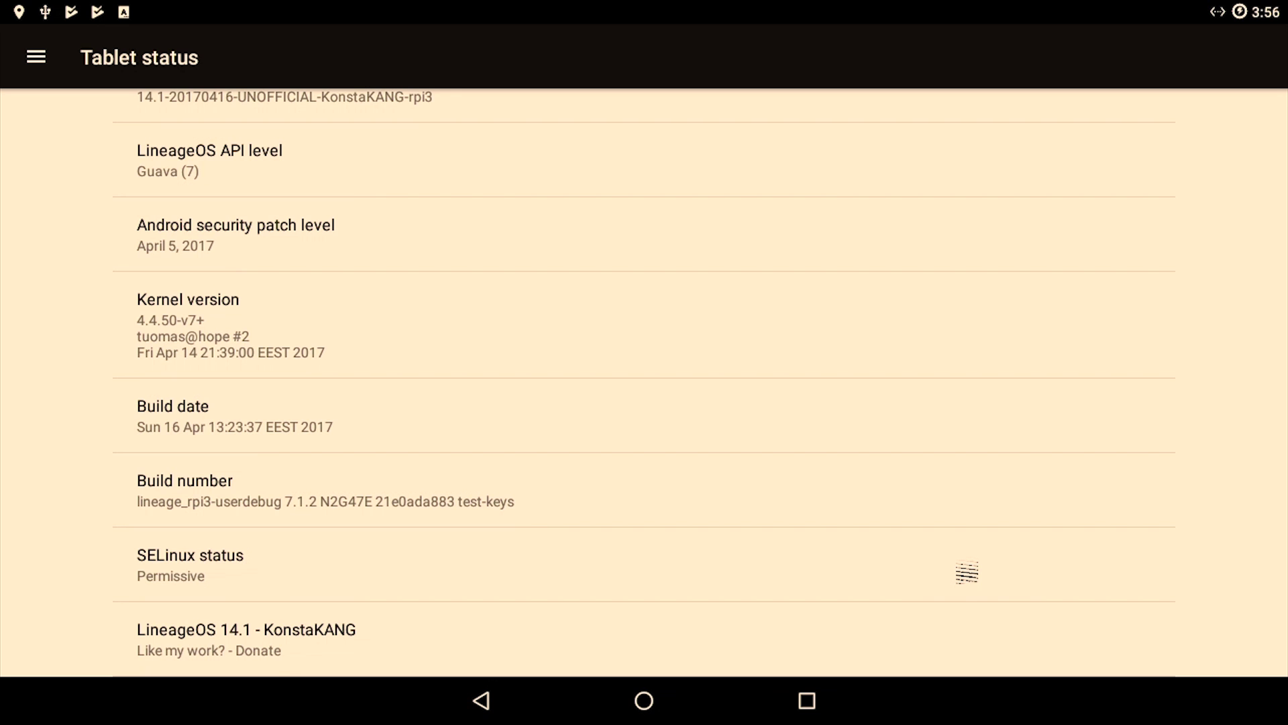
click(947, 493)
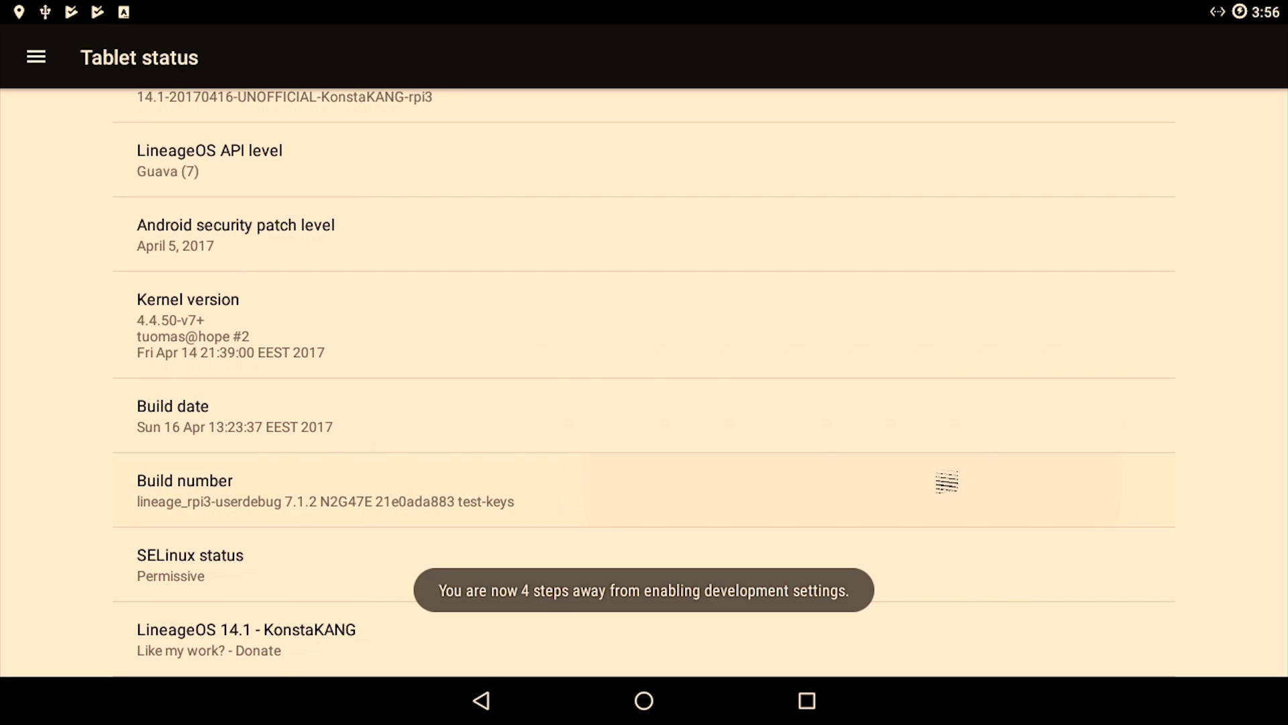
click(947, 482)
click(947, 482)
click(947, 481)
click(947, 482)
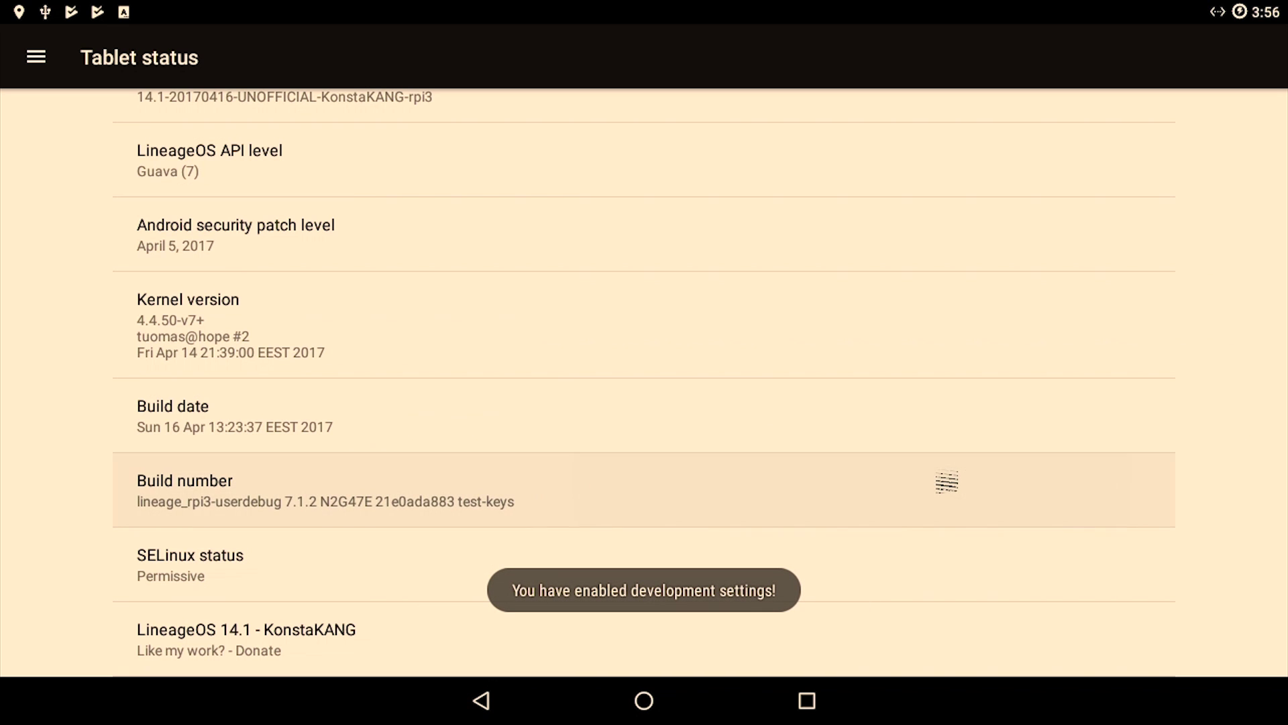
click(311, 224)
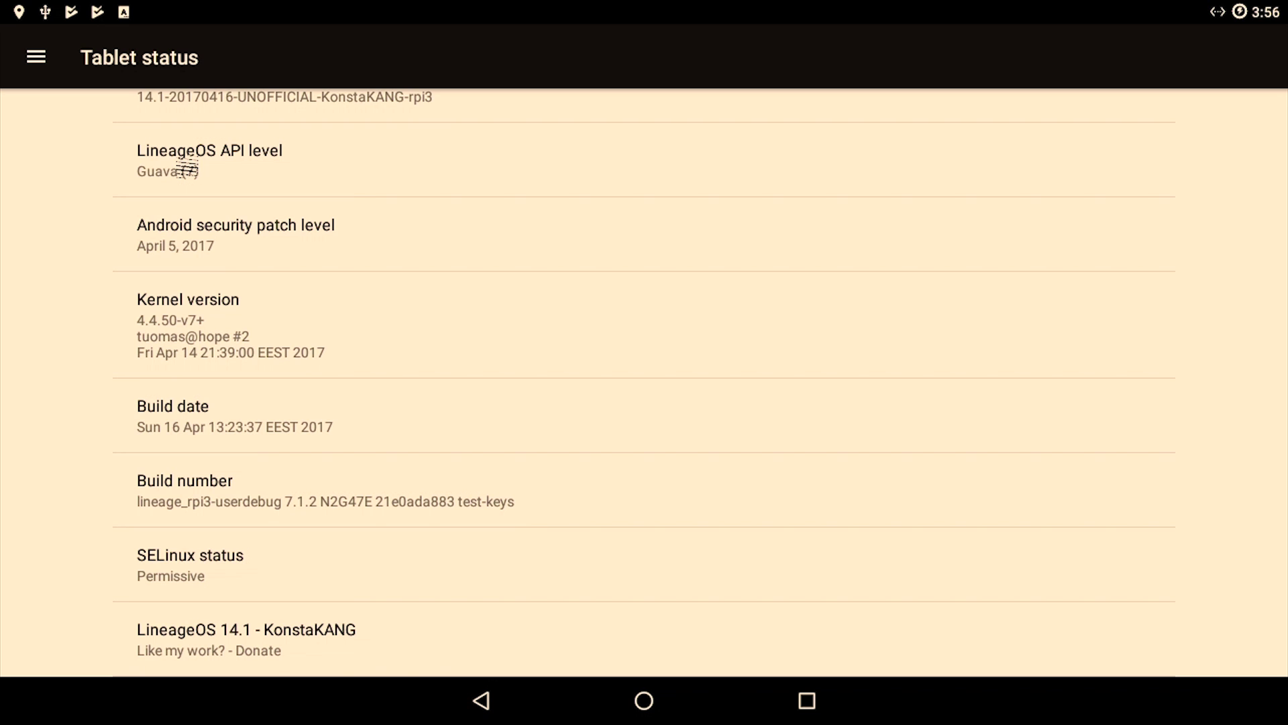
key(Escape)
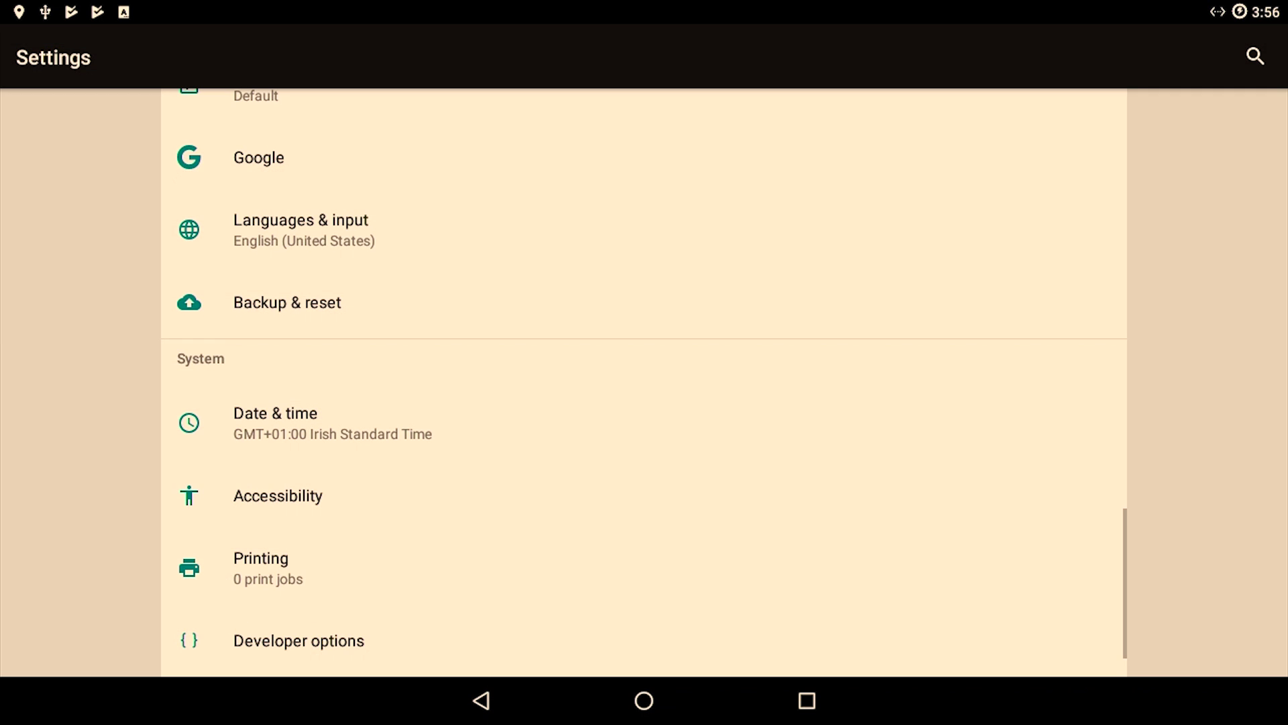
- Open Developer options from the Settings list
key(Up)
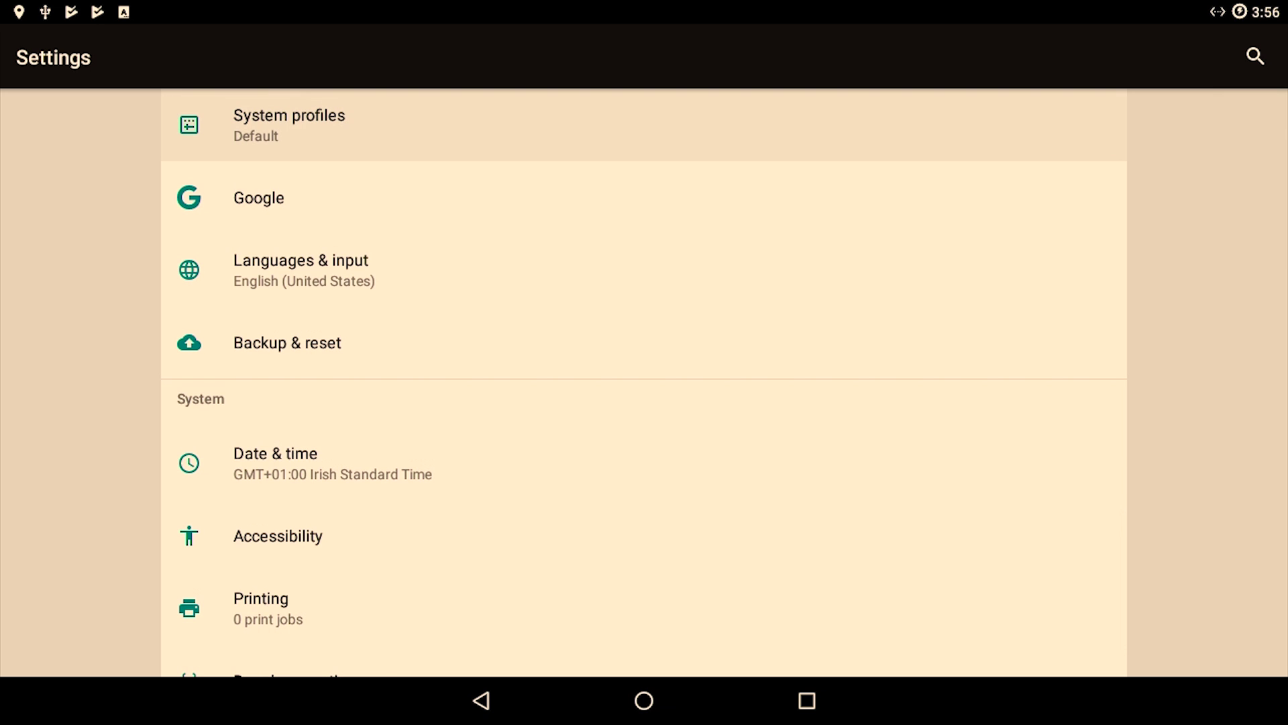
key(Down)
key(Down)
key(Down)
key(Up)
key(Up)
key(Up)
key(Up)
key(Down)
key(Down)
key(Down)
key(Down)
key(Down)
key(Down)
key(Down)
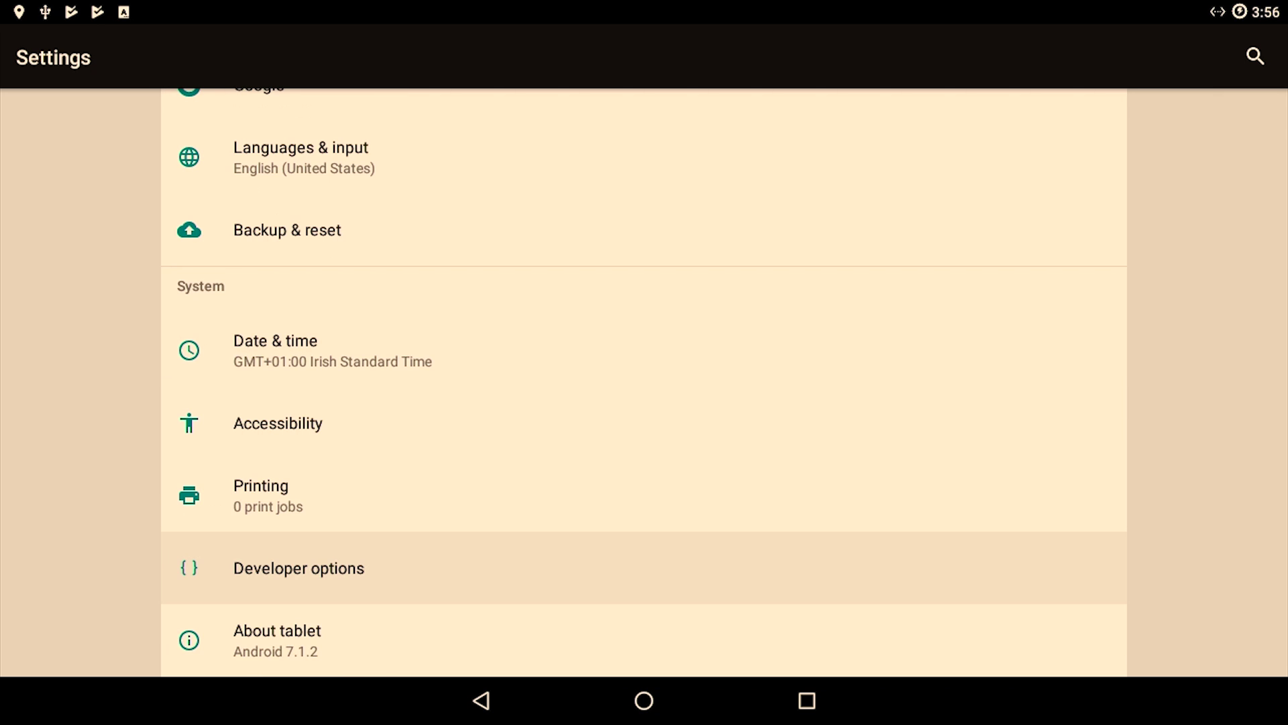
key(Return)
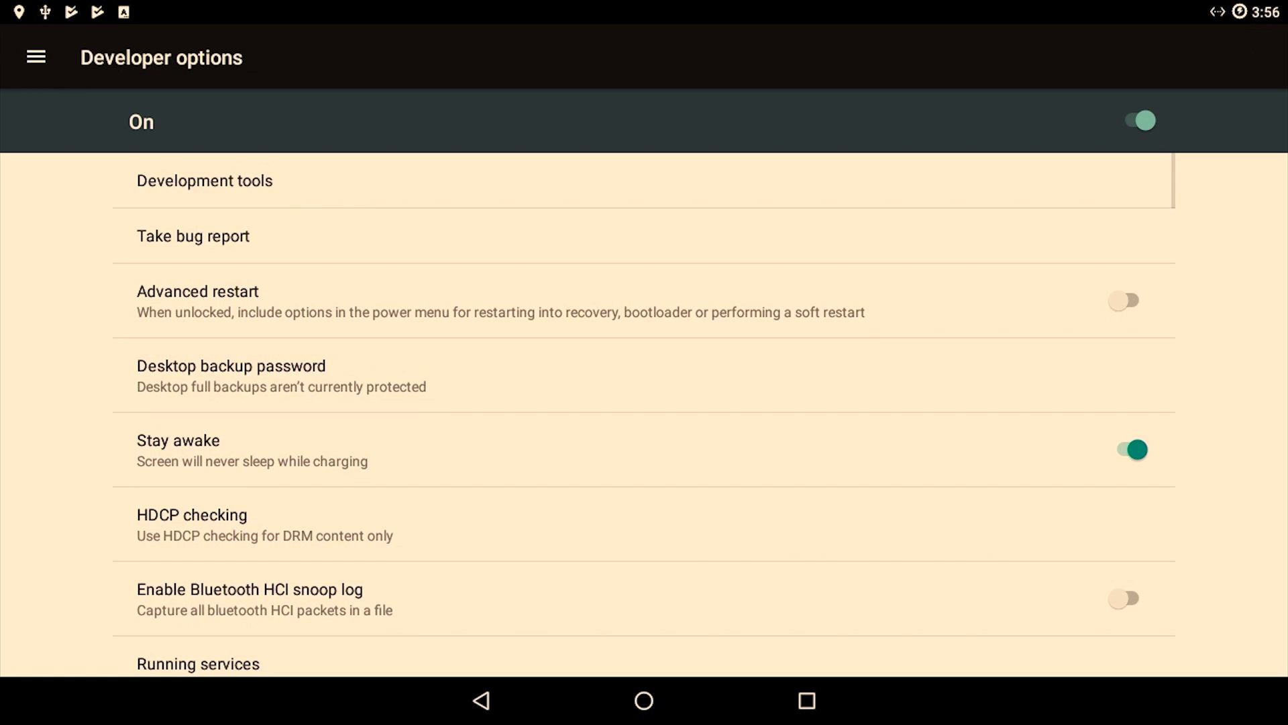
- Set Root access to Apps and ADB and confirm the Allow root access? warning with OK
key(Down)
key(Down)
key(Down)
key(Down)
key(Down)
key(Down)
key(Down)
key(Down)
key(Down)
key(Down)
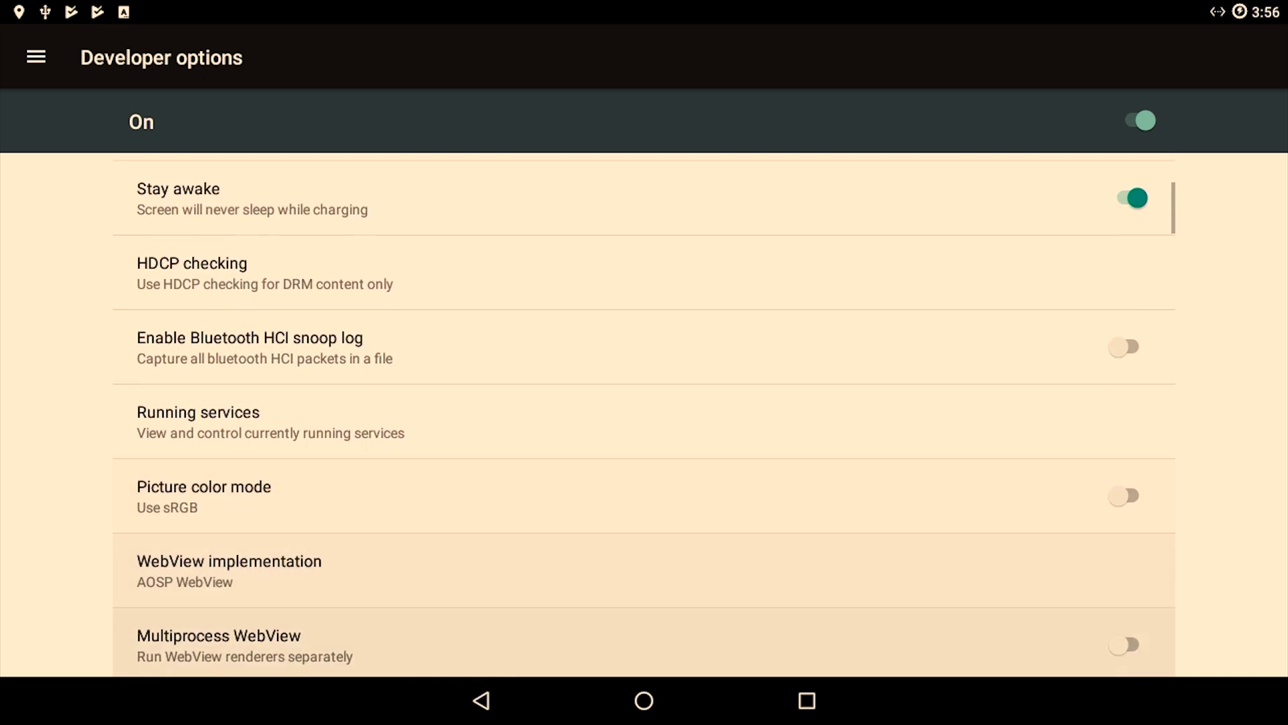
key(Down)
key(Down)
key(Down)
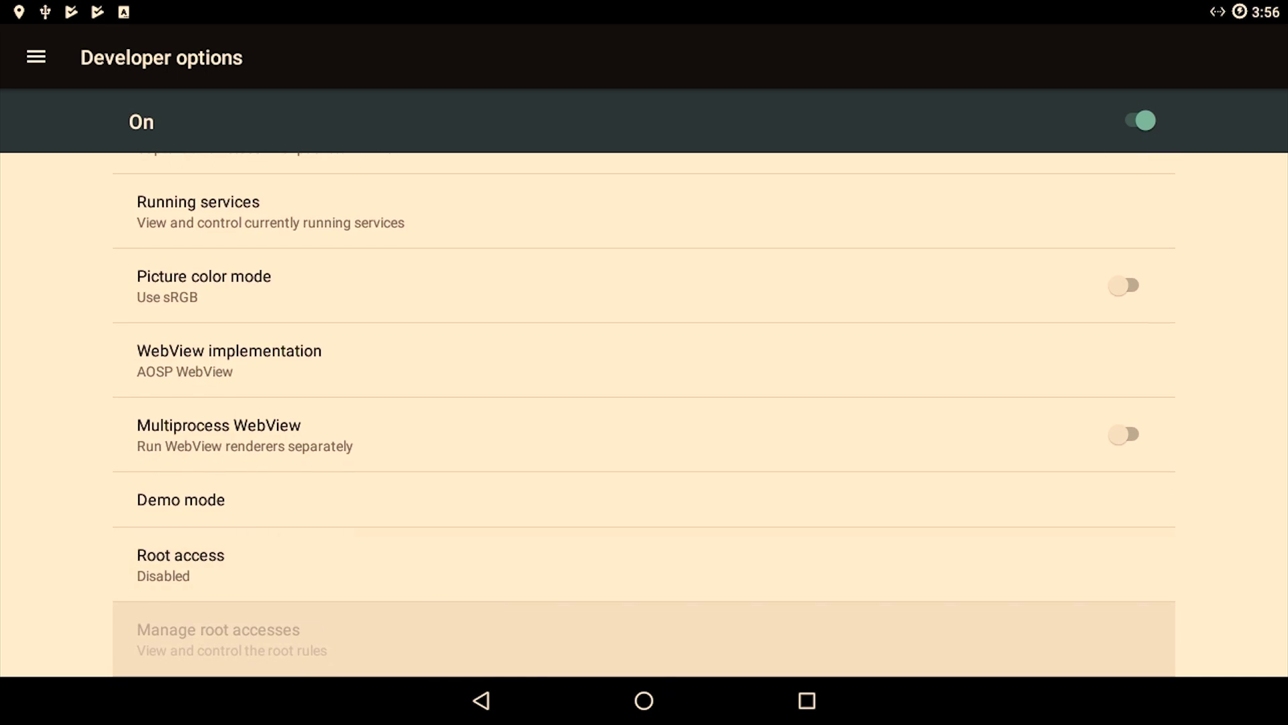
key(Up)
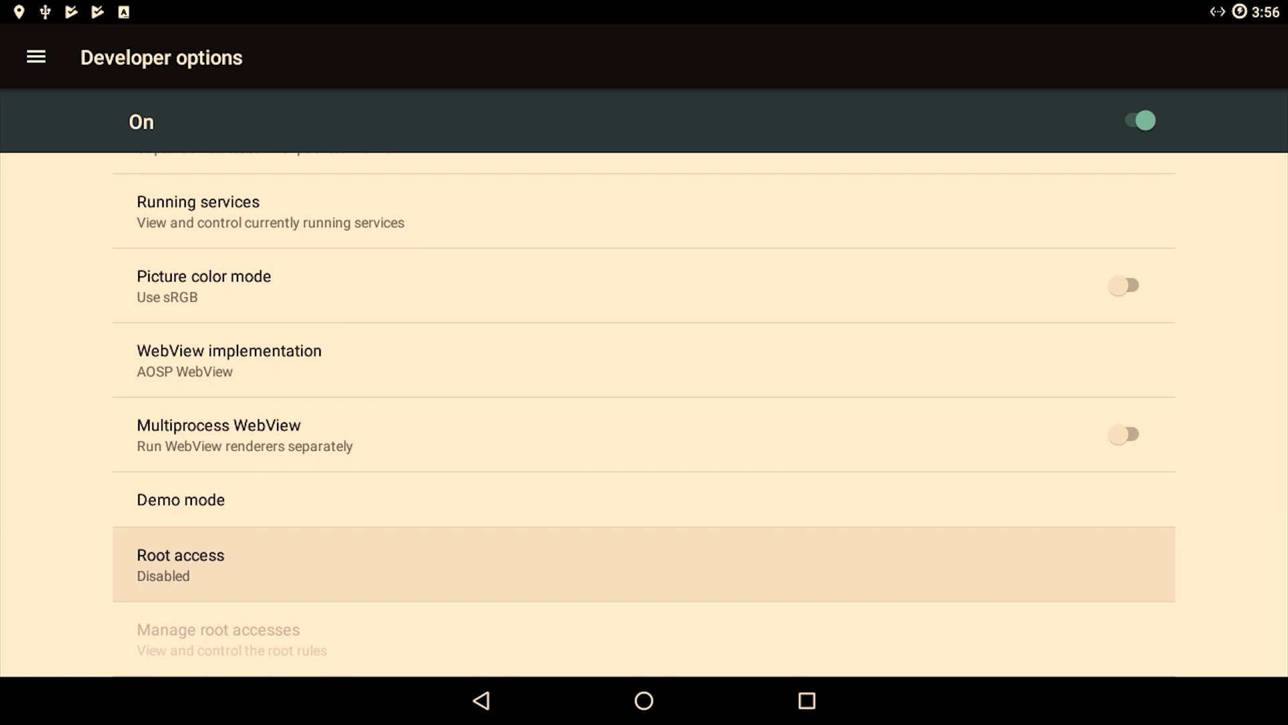
key(Return)
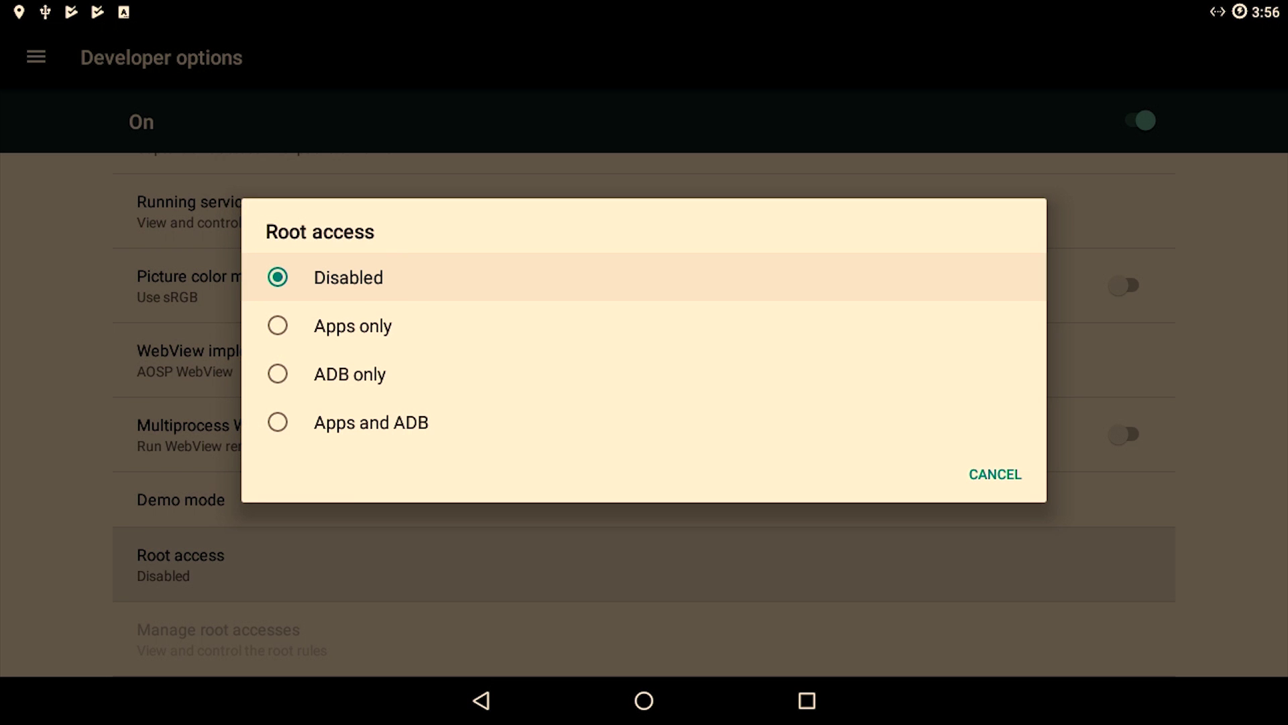
key(Down)
key(Down)
key(Down)
key(Down)
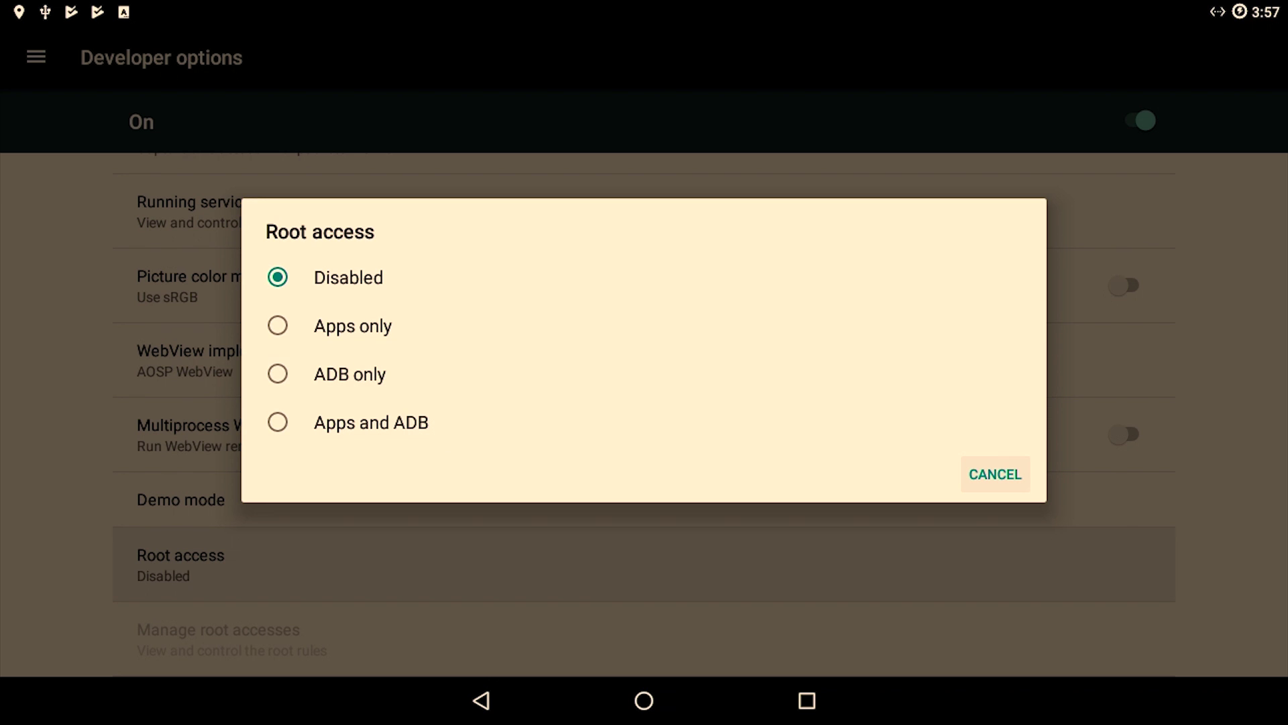
key(Up)
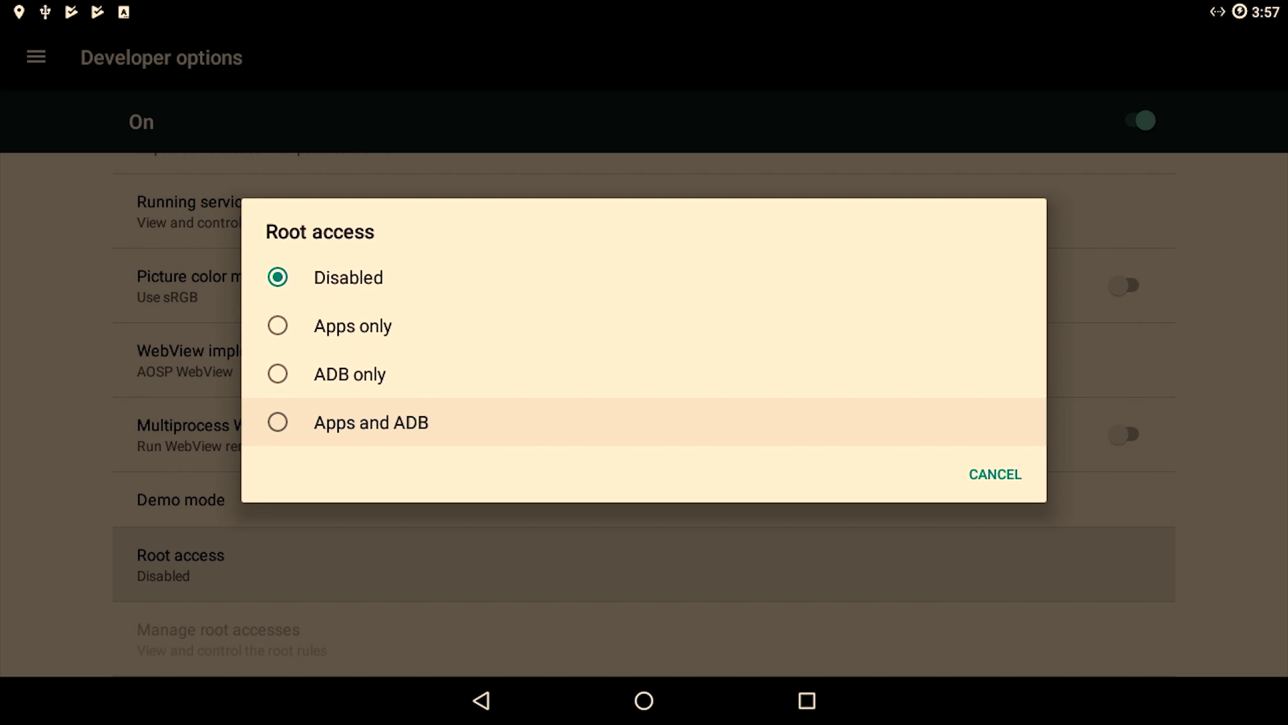
key(Return)
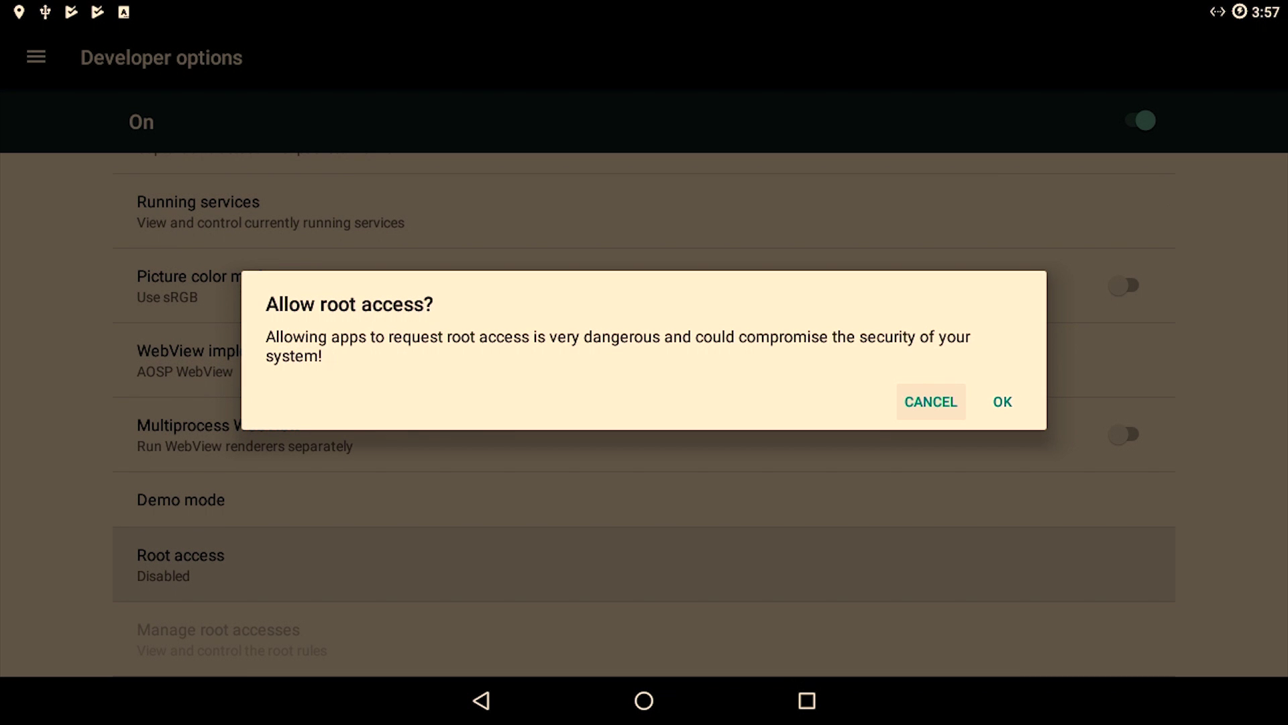
key(Right)
key(Return)
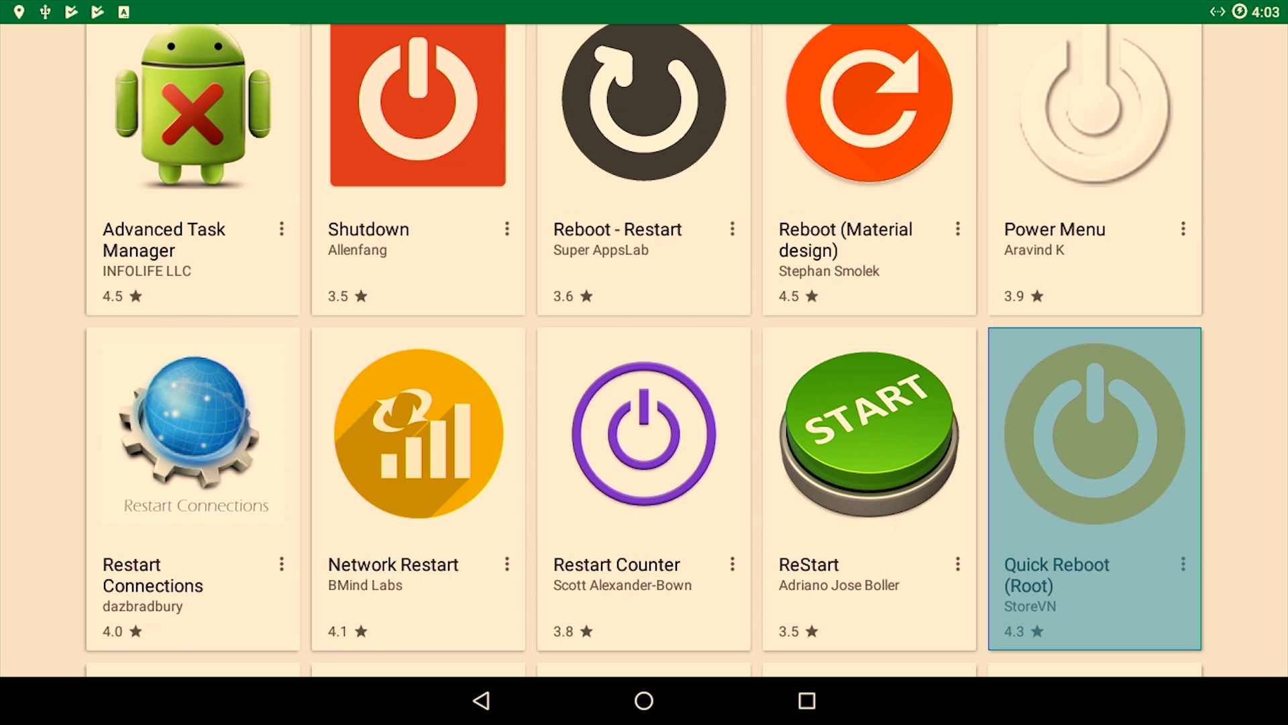
- Install Quick Reboot (Root) from its Play Store page and return to the All Apps list
key(Return)
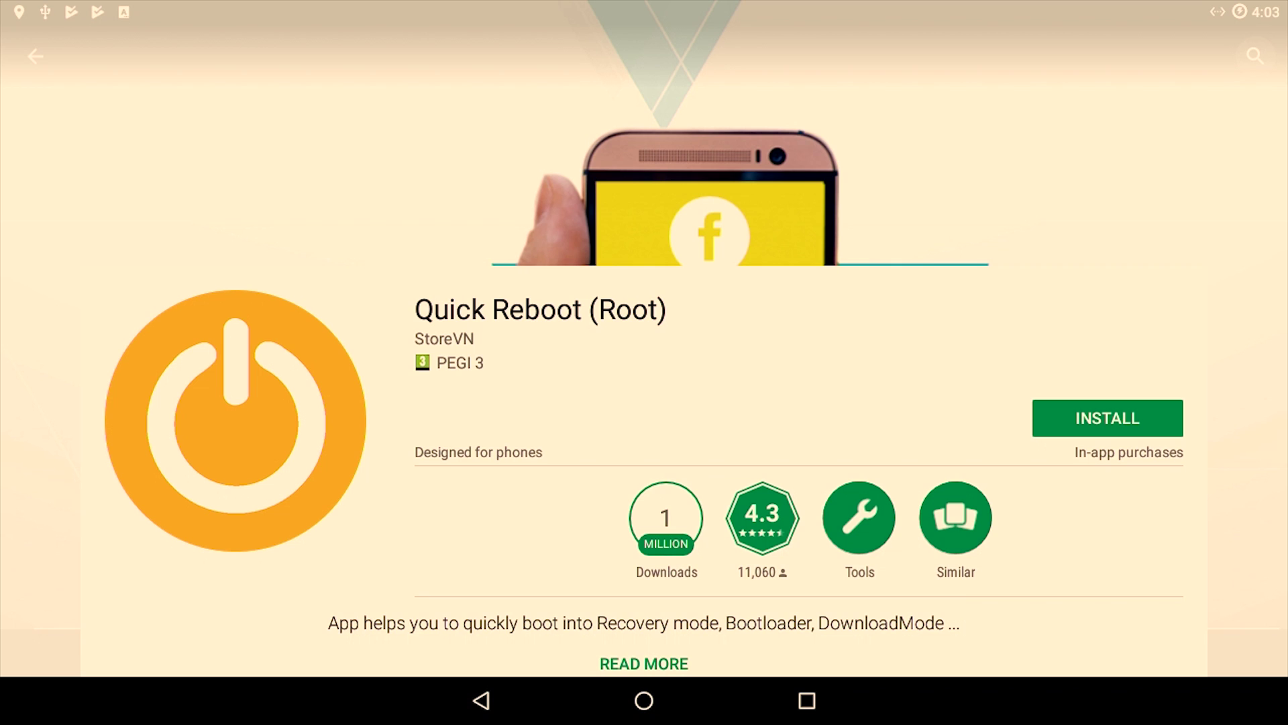
key(Return)
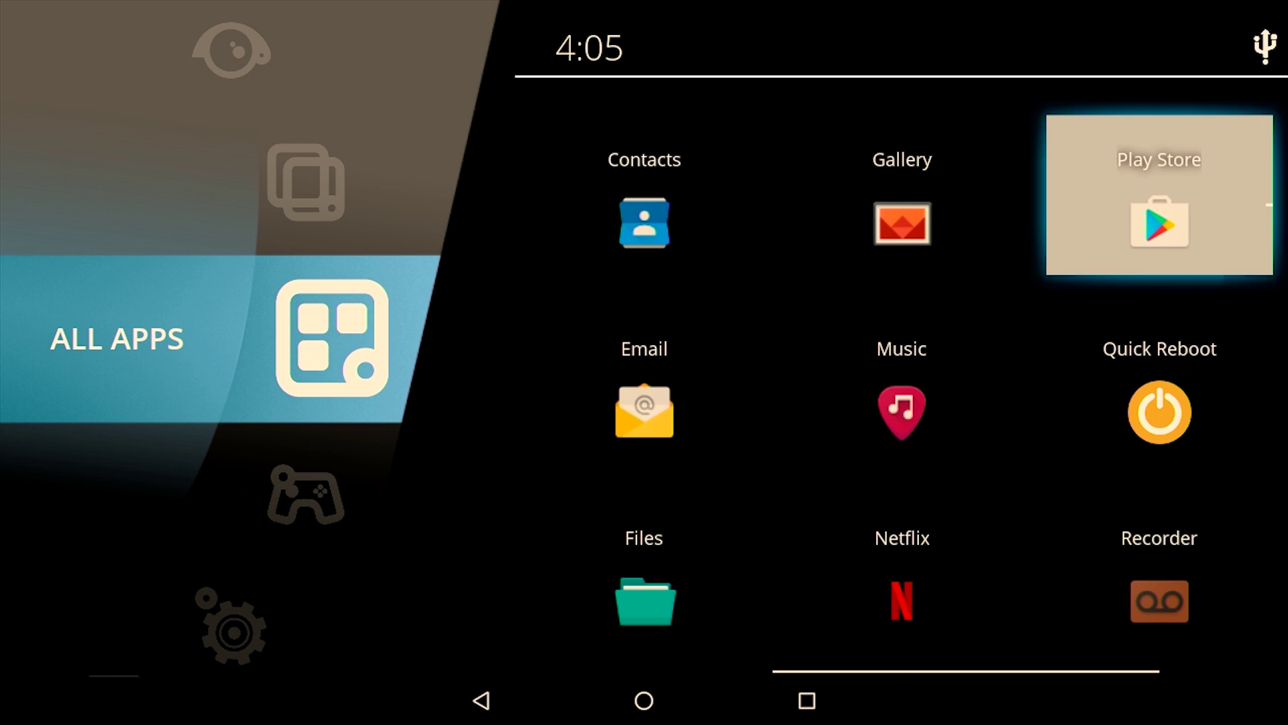
key(Right)
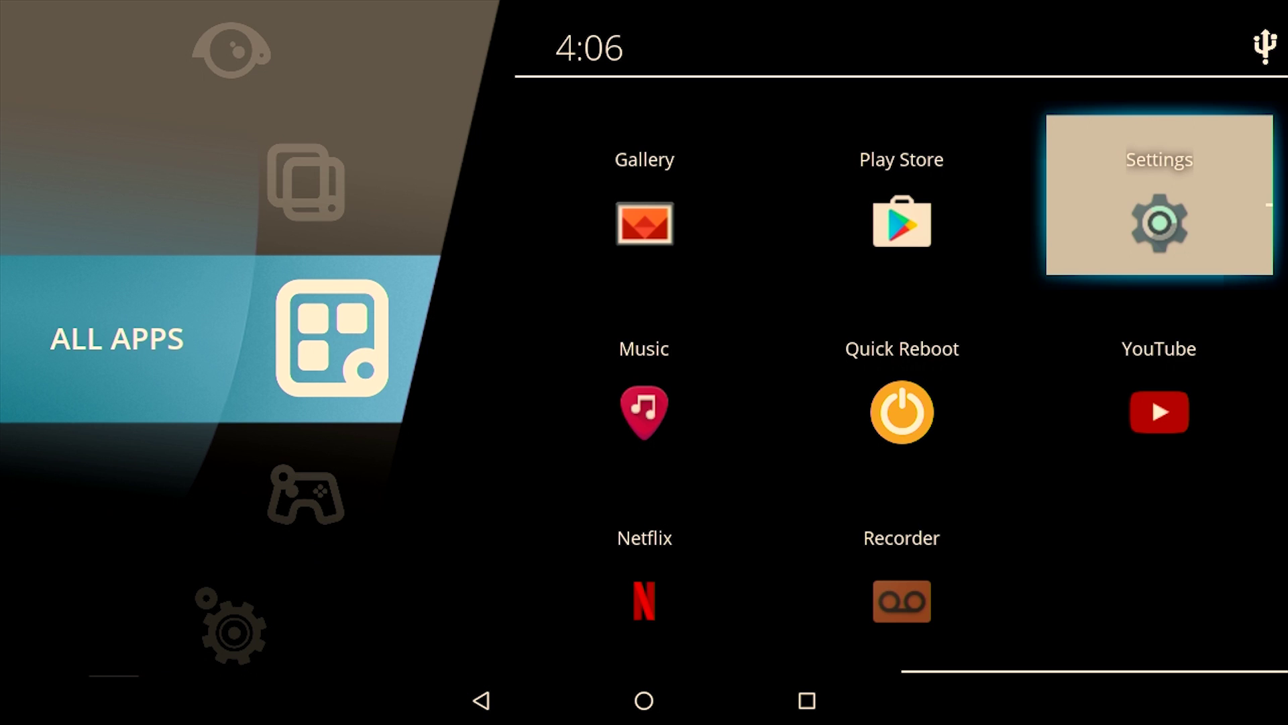
- Launch Netflix from the launcher's app grid
key(Down)
key(Left)
key(Left)
key(Down)
key(Right)
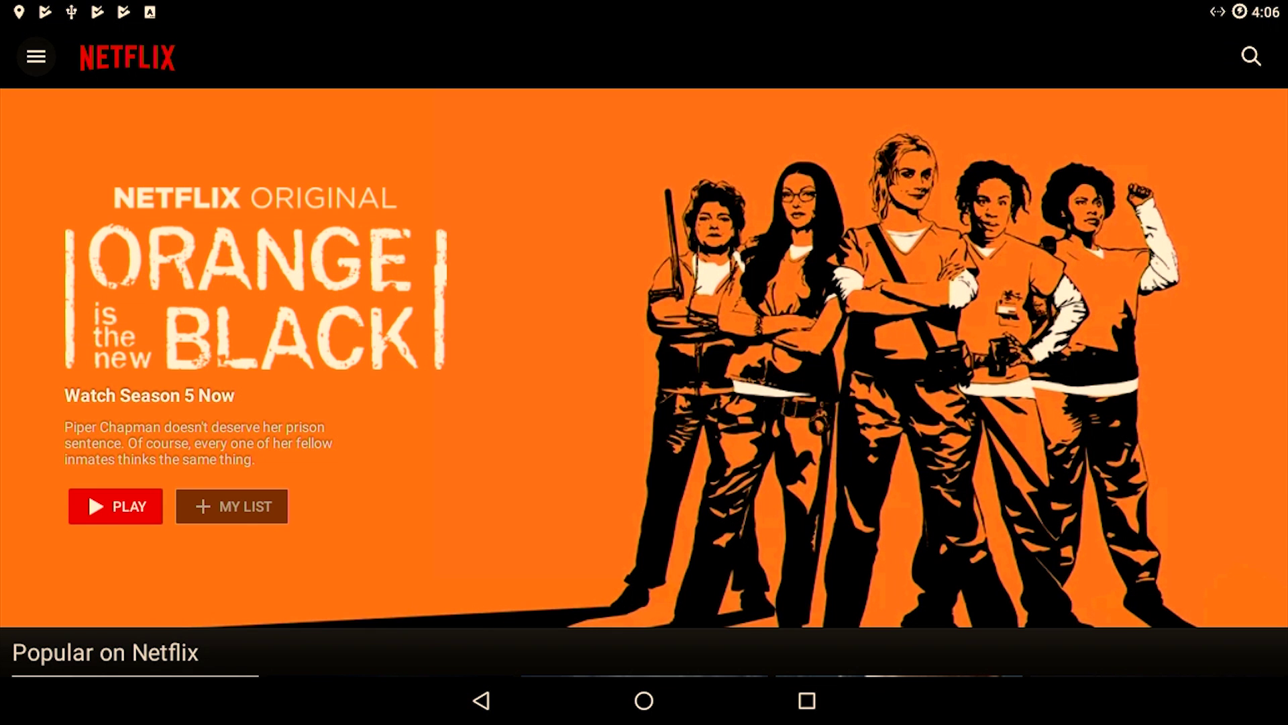
- Open the Terminator Genisys poster and start playing the movie
scroll(644, 363, down, 10)
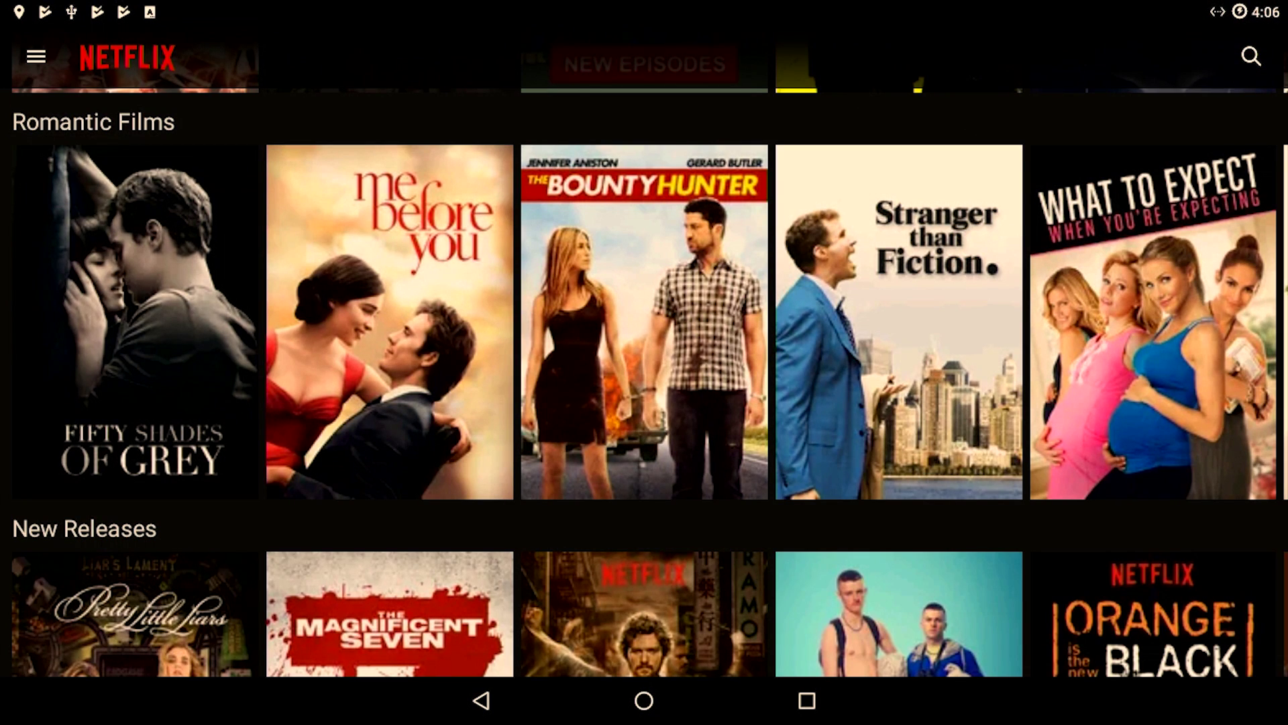
scroll(644, 363, up, 5)
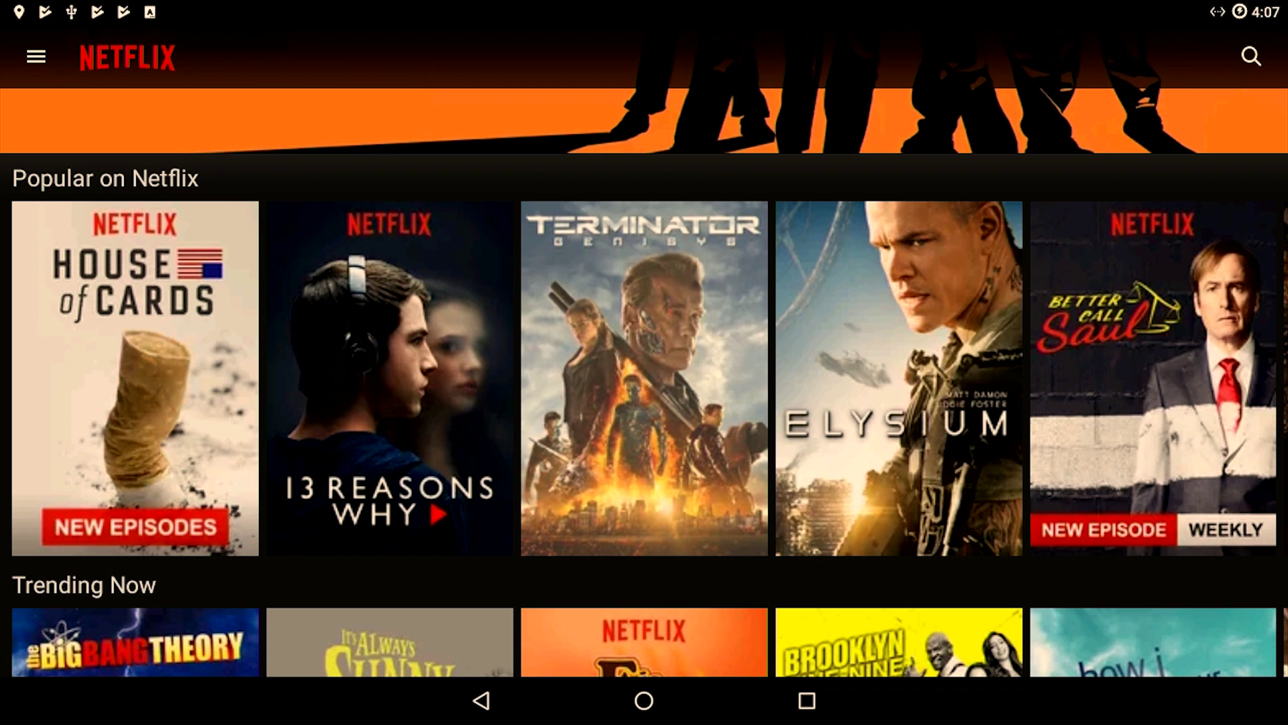
click(644, 379)
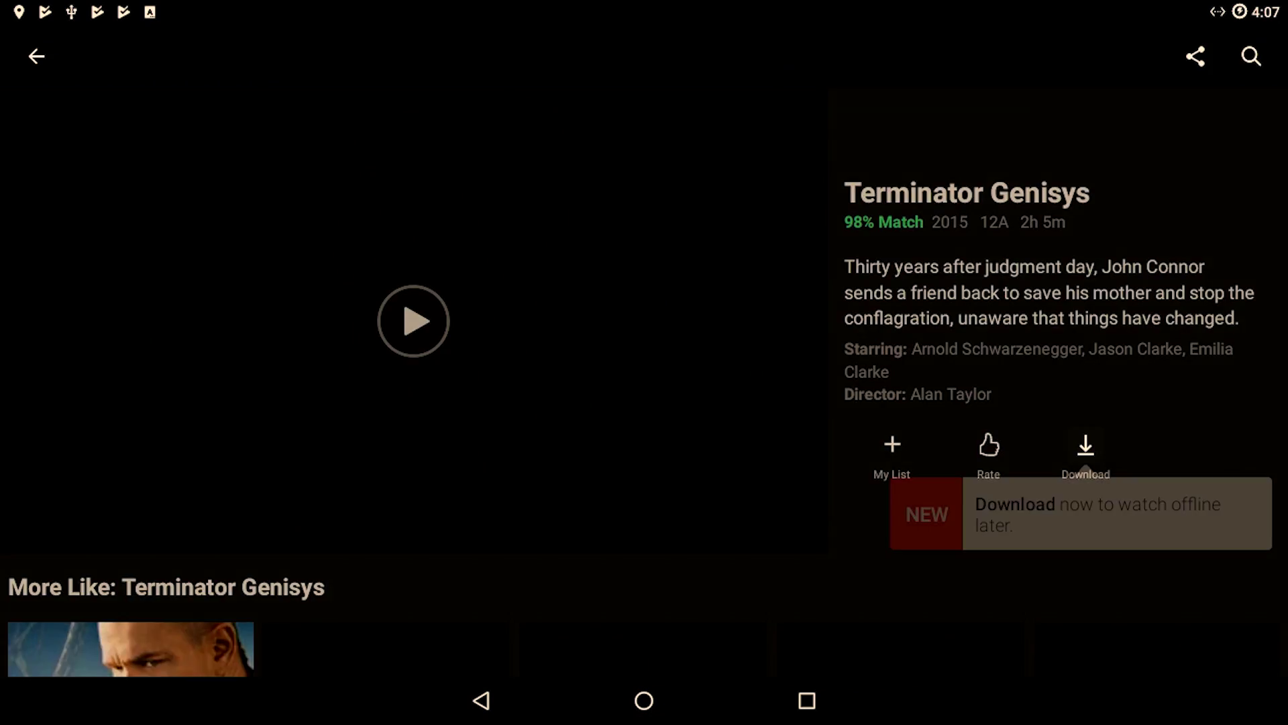
click(413, 321)
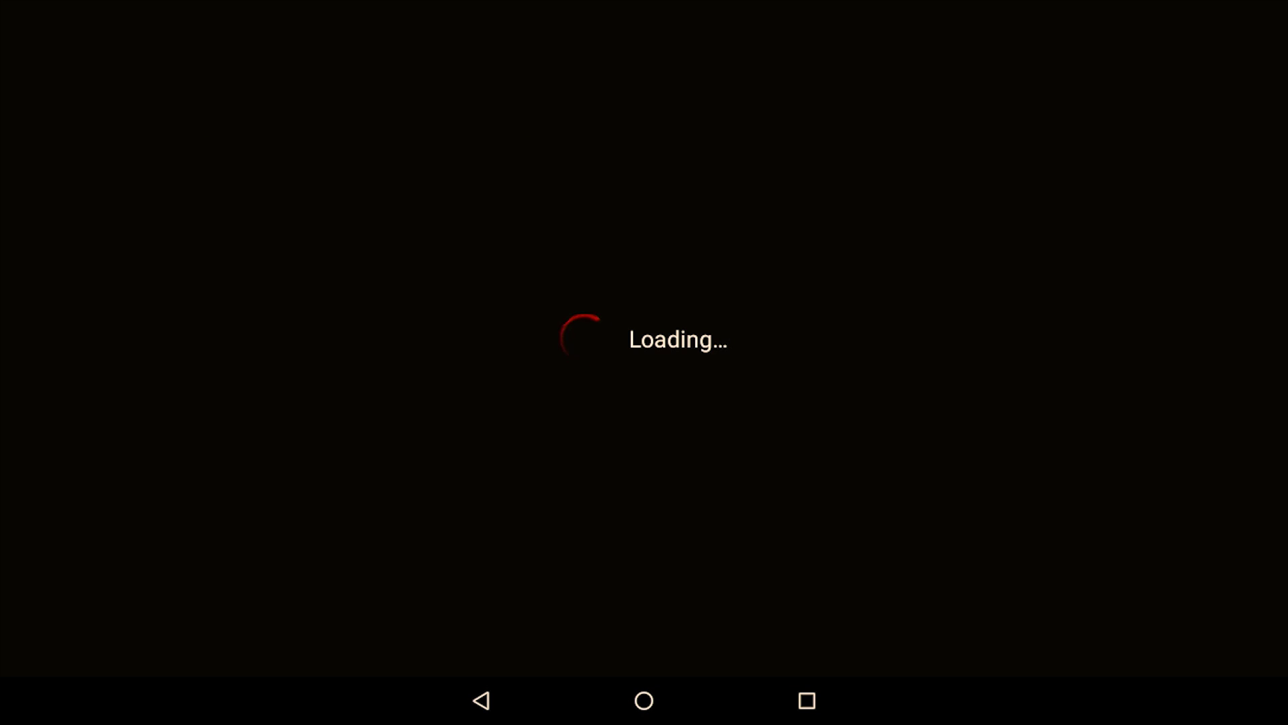